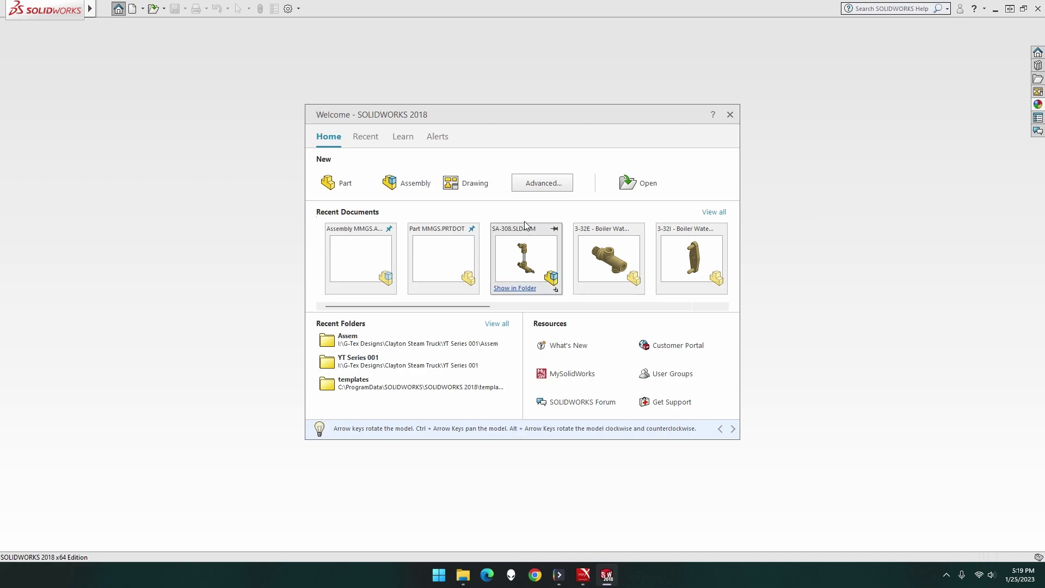
Step: Start a part from the Part MMGS template and sketch an origin-centred circle of about 46.5 mm radius on the Top Plane
click(448, 251)
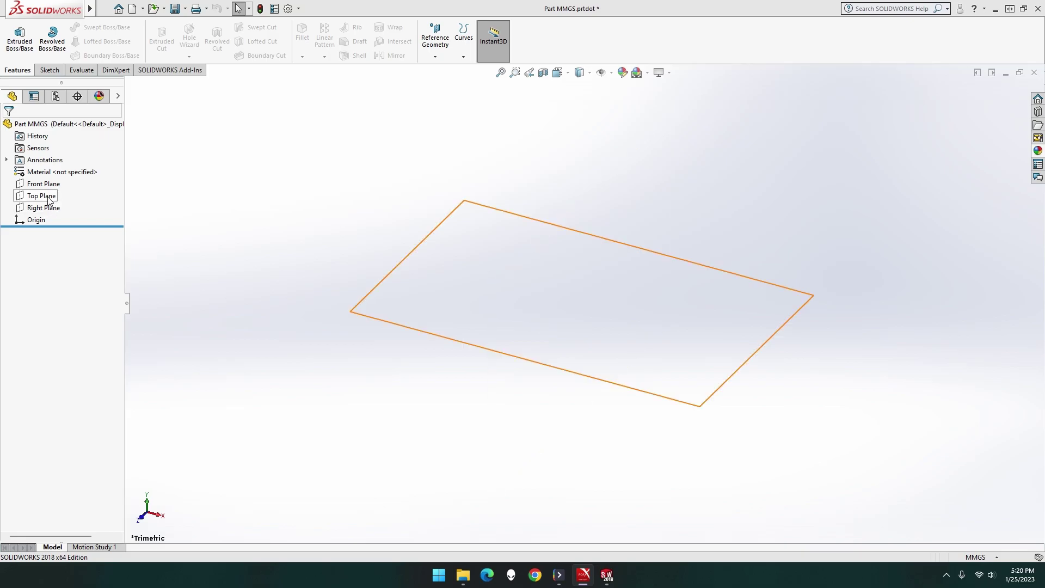
click(42, 196)
click(57, 183)
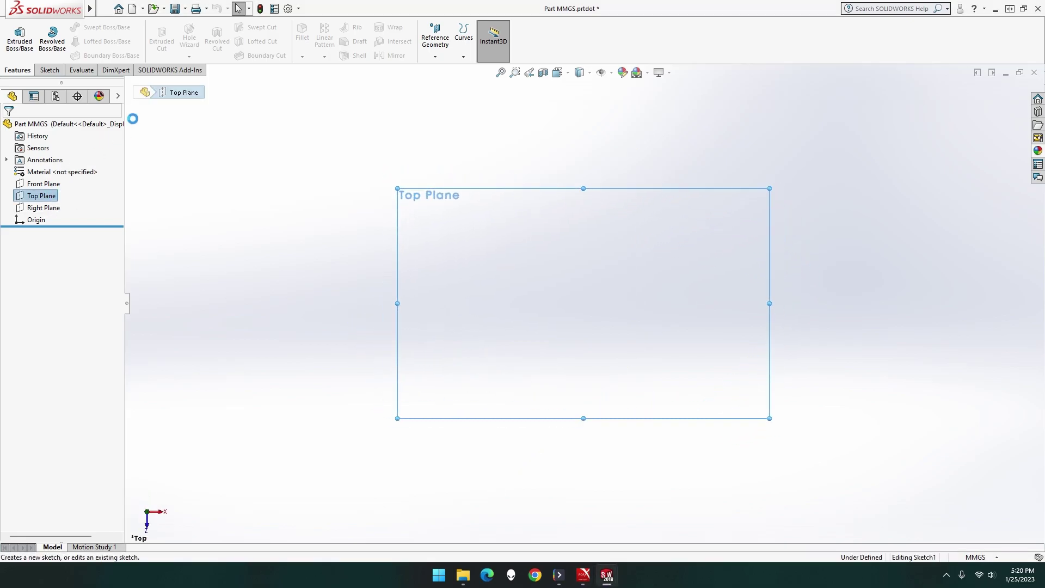
click(93, 27)
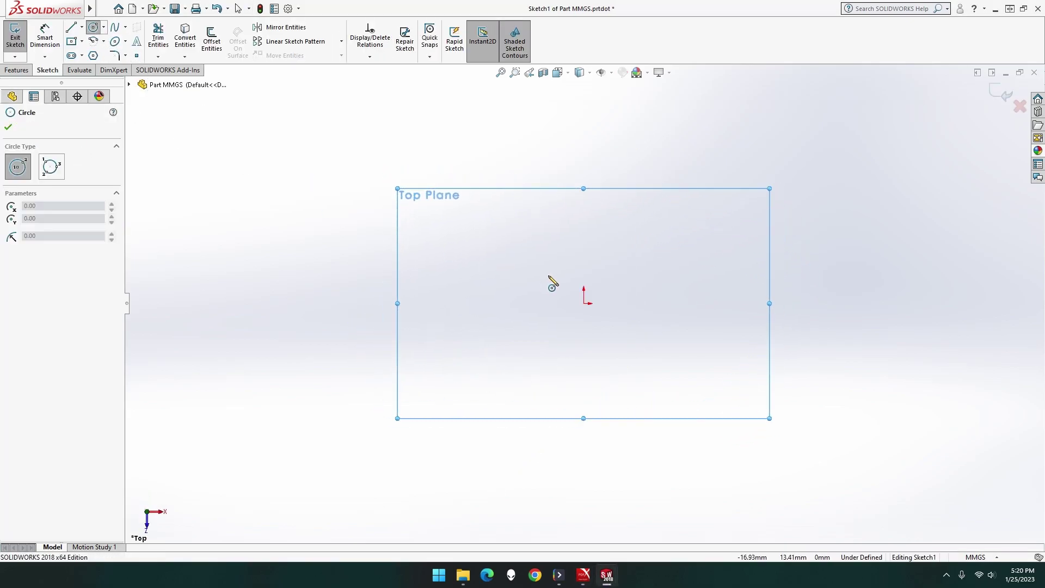
click(584, 303)
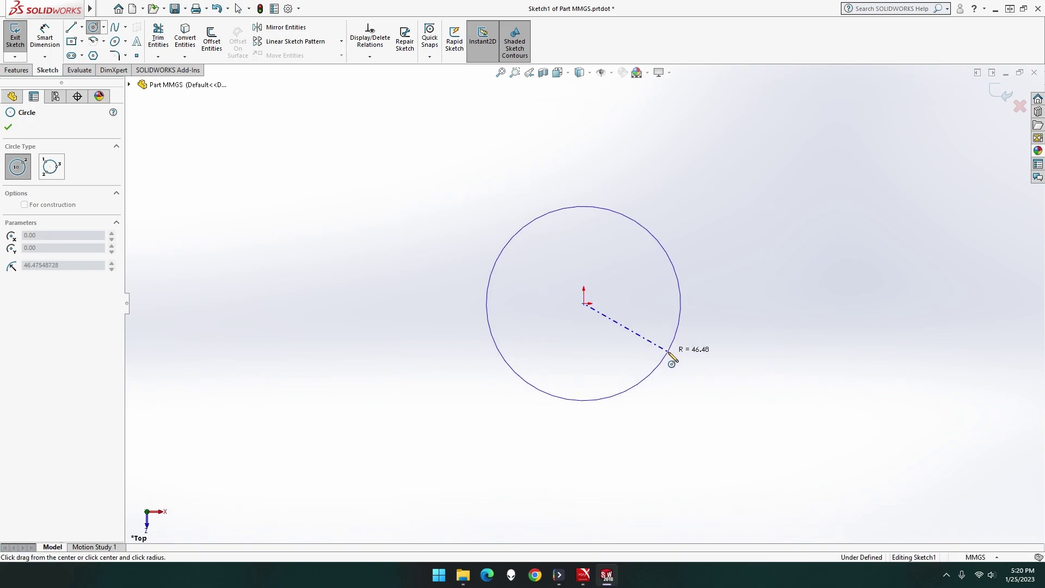
click(669, 353)
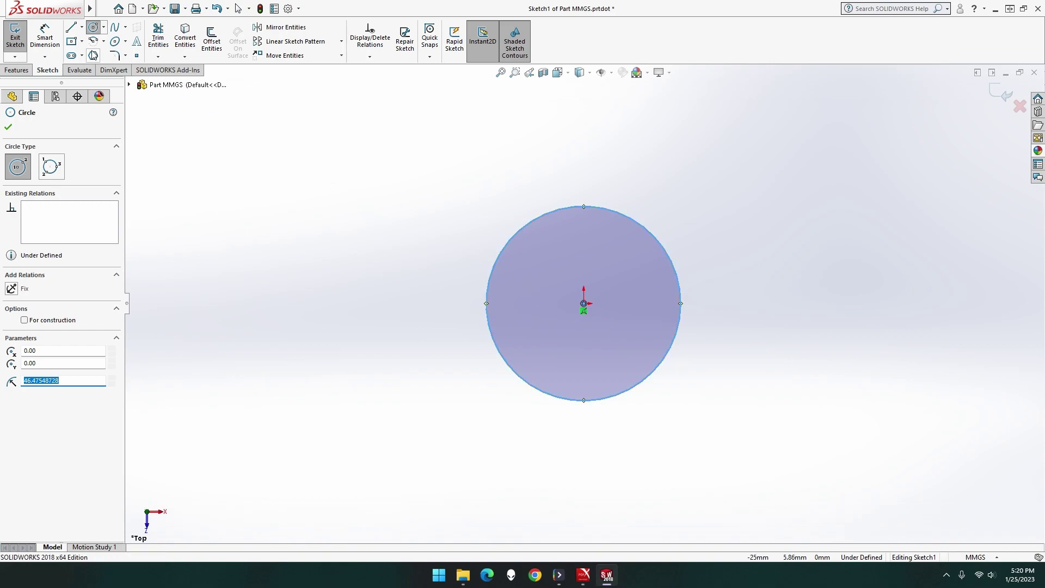
Step: Dimension the circle's diameter as 12 mm
click(57, 48)
click(639, 227)
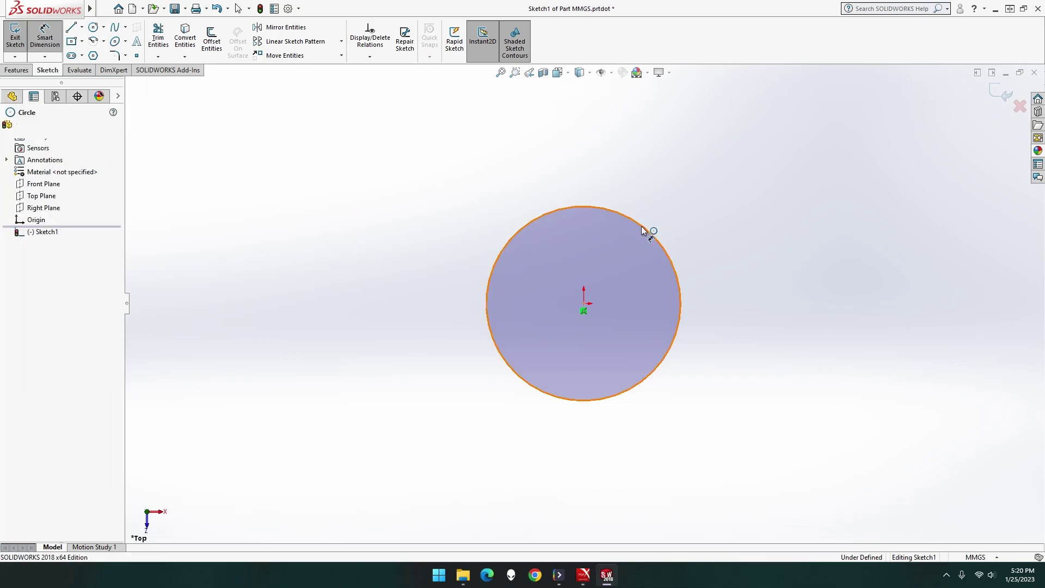
click(779, 462)
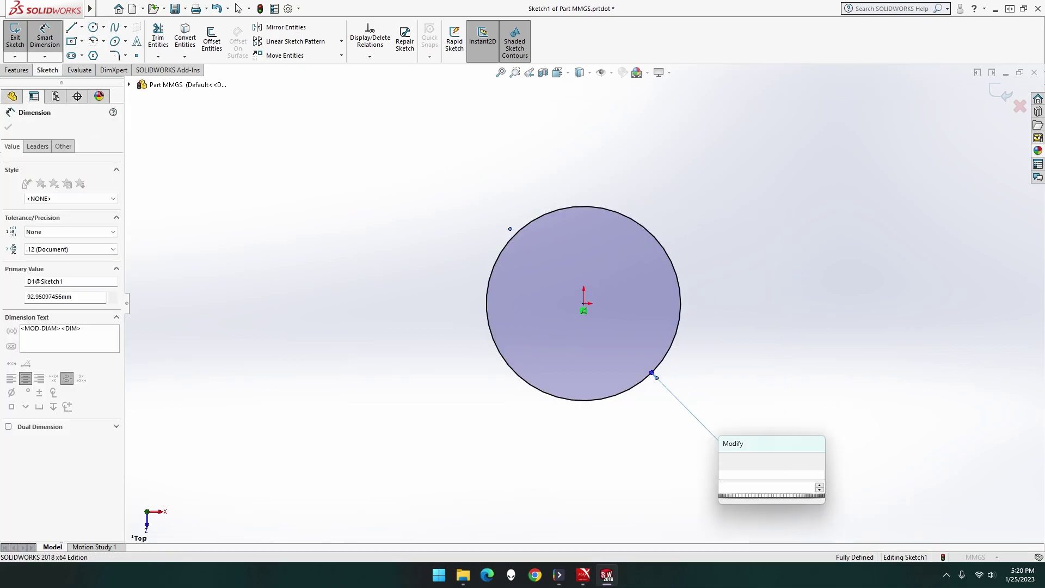
text(12)
key(Return)
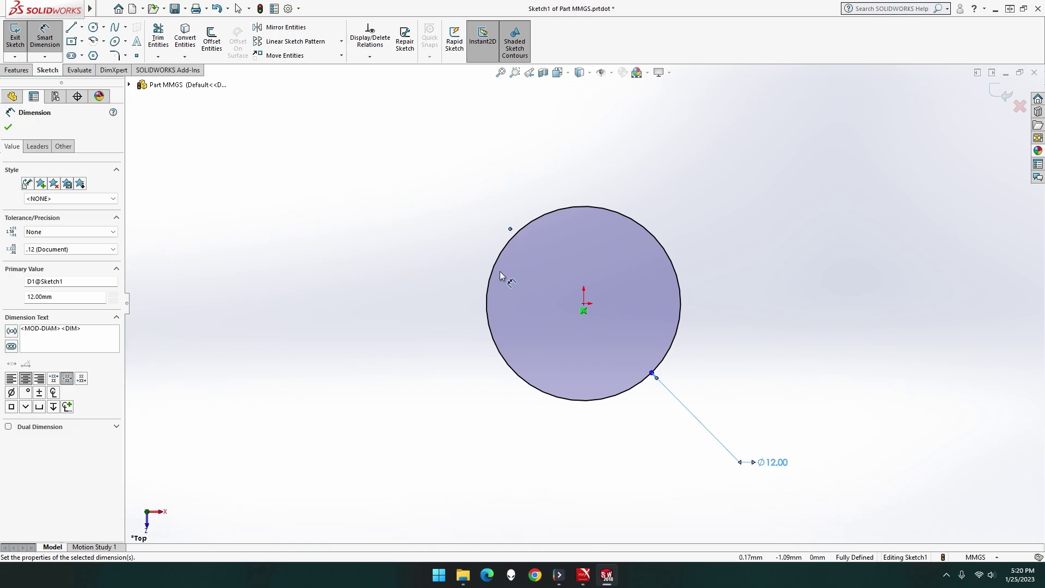
Step: Extrude the 12 mm circle as a blind boss with a depth of 11 mm
click(16, 69)
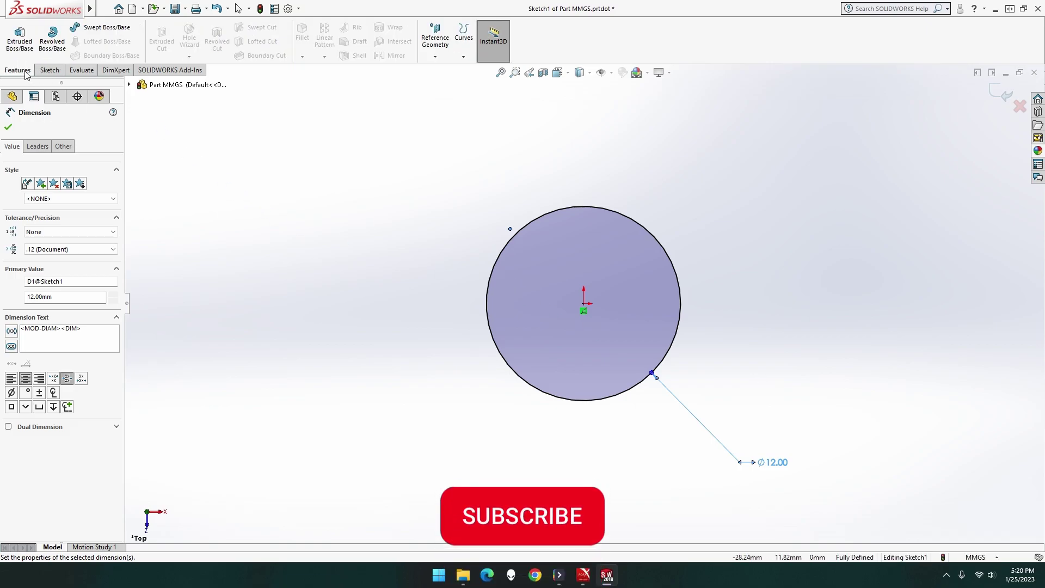
click(20, 39)
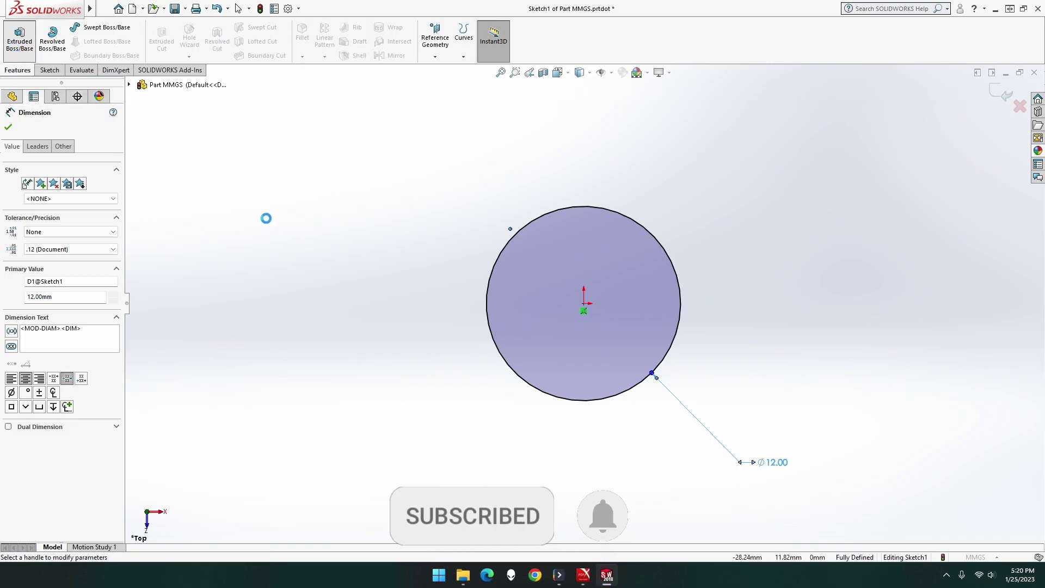
text(11)
key(Return)
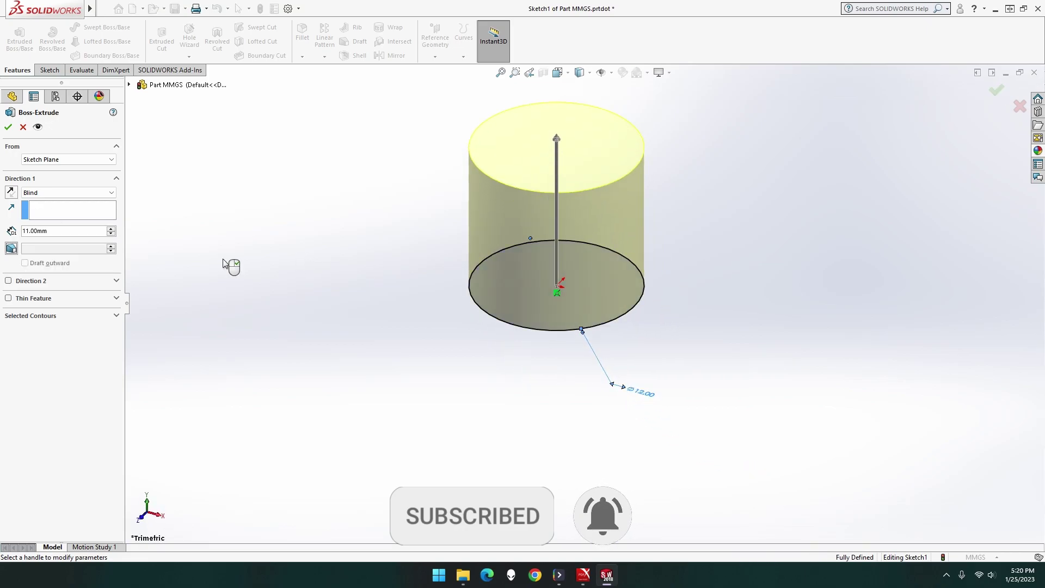
click(7, 127)
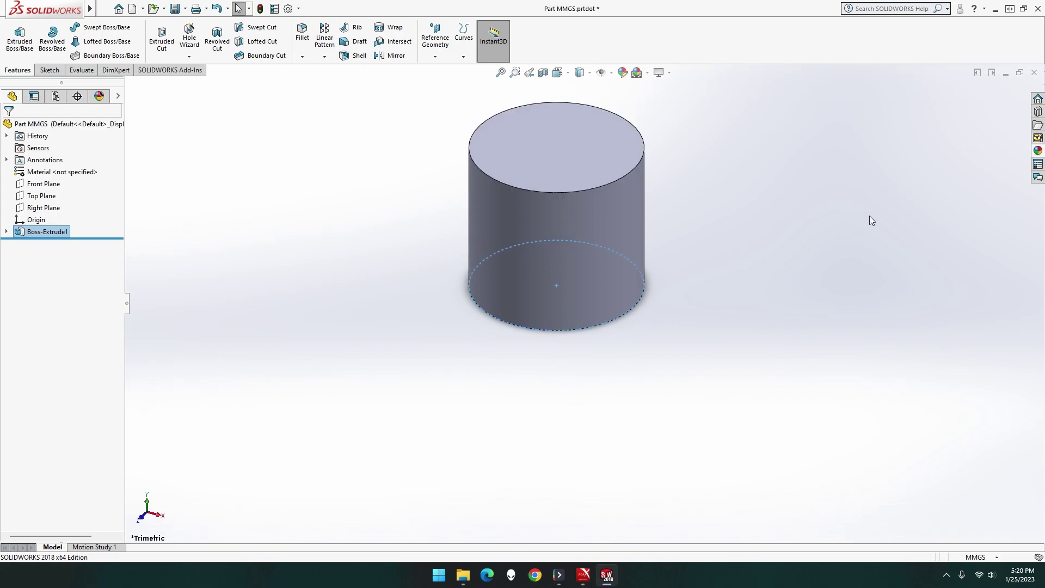
Step: Apply a brass metal appearance to the extruded cylinder
click(1037, 151)
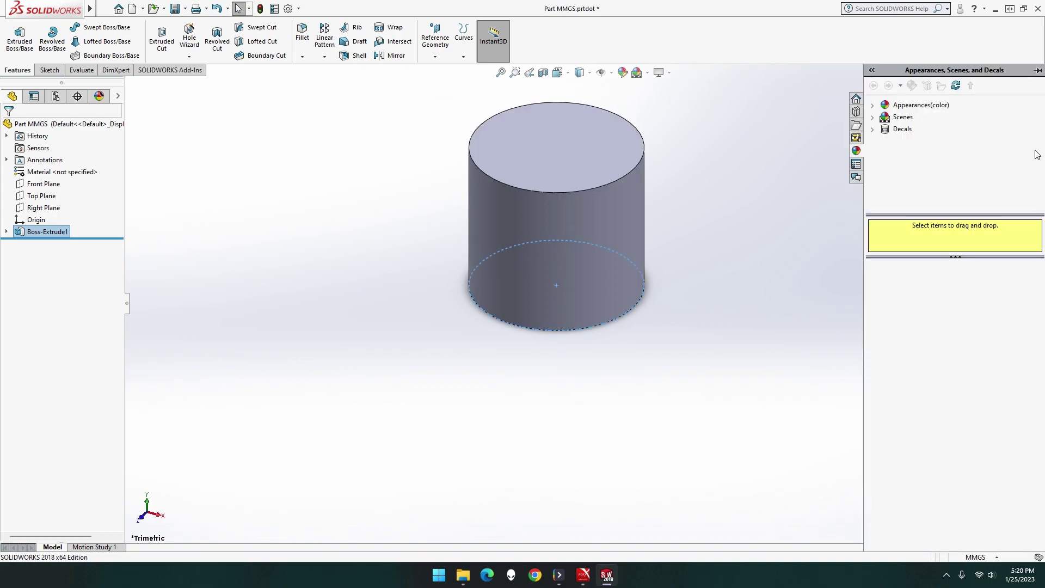
click(925, 105)
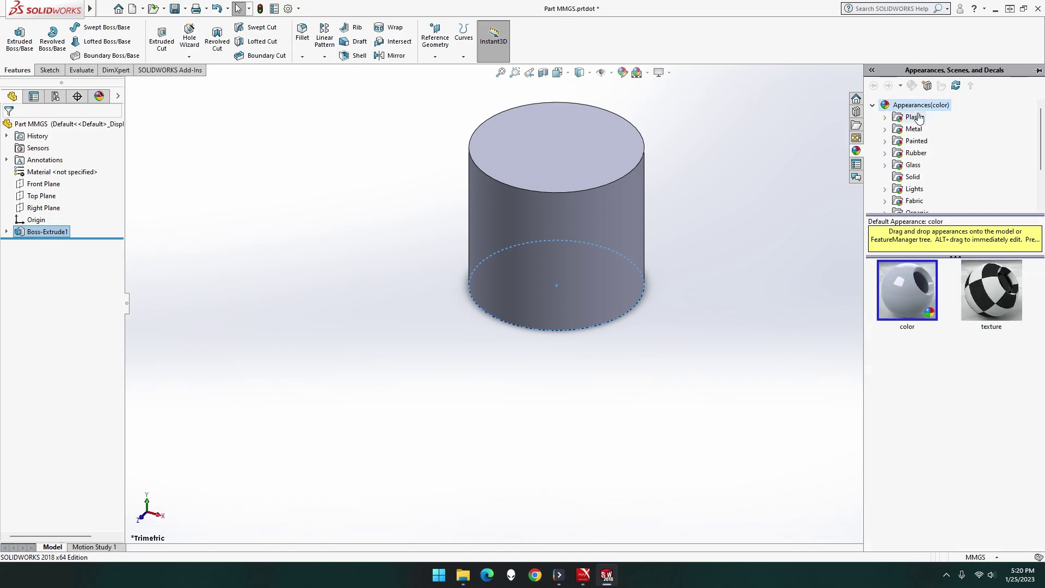
click(914, 129)
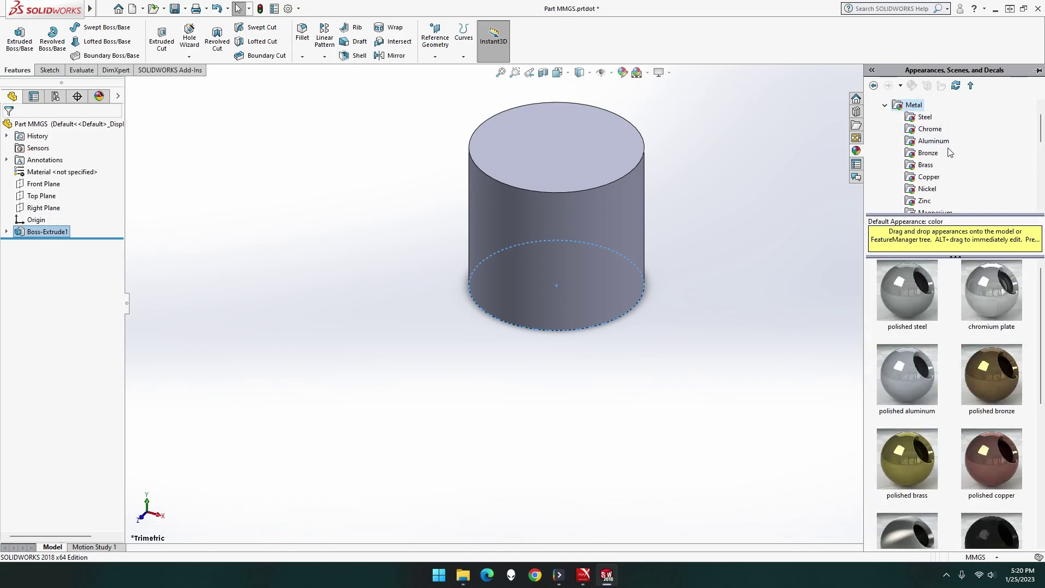
click(933, 166)
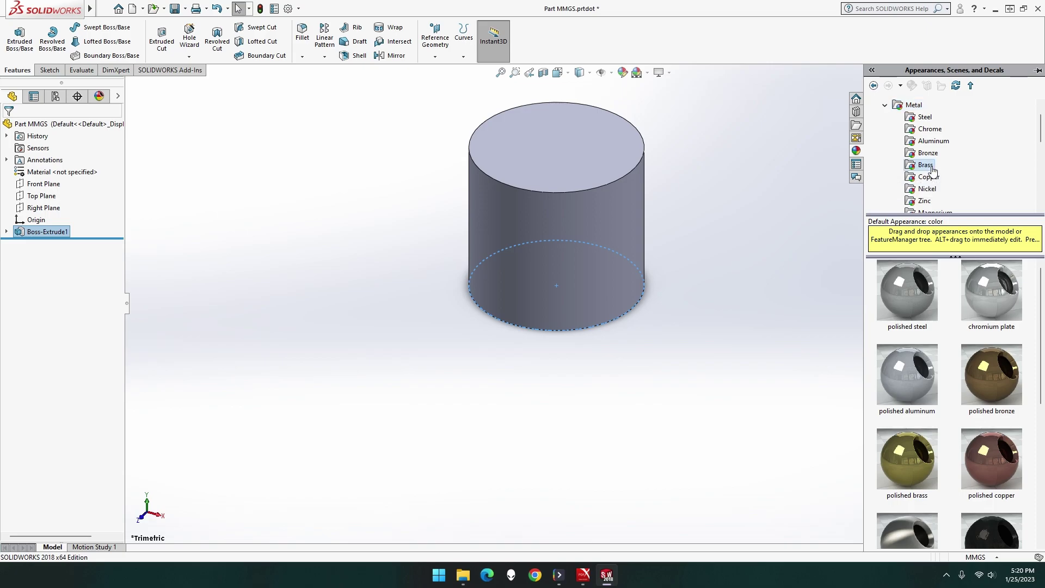
drag(910, 380, 587, 256)
click(604, 246)
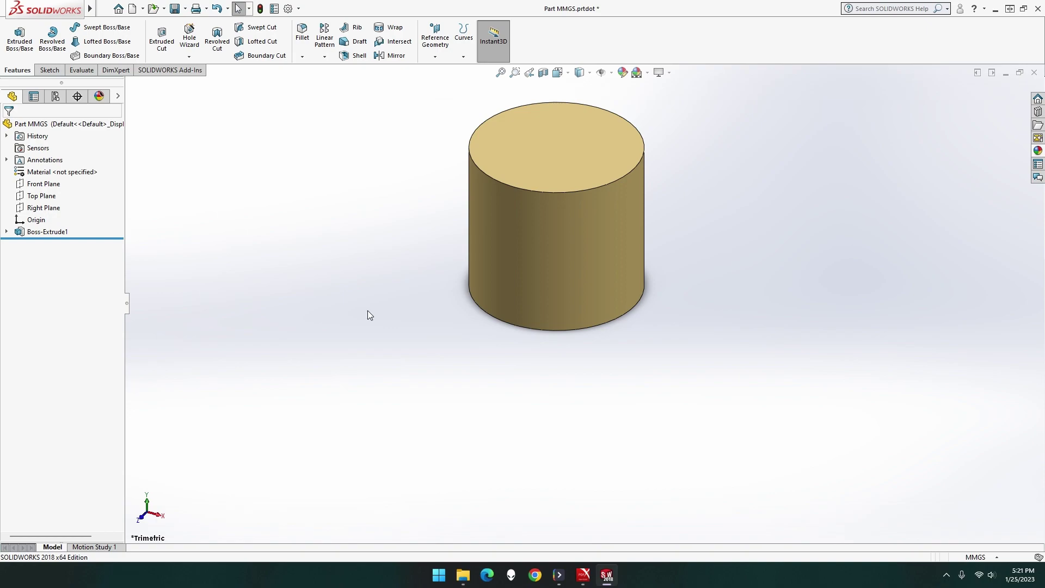
Step: On the cylinder's top face, sketch a circle of about 9.7 mm radius centred on the origin
right_click(543, 142)
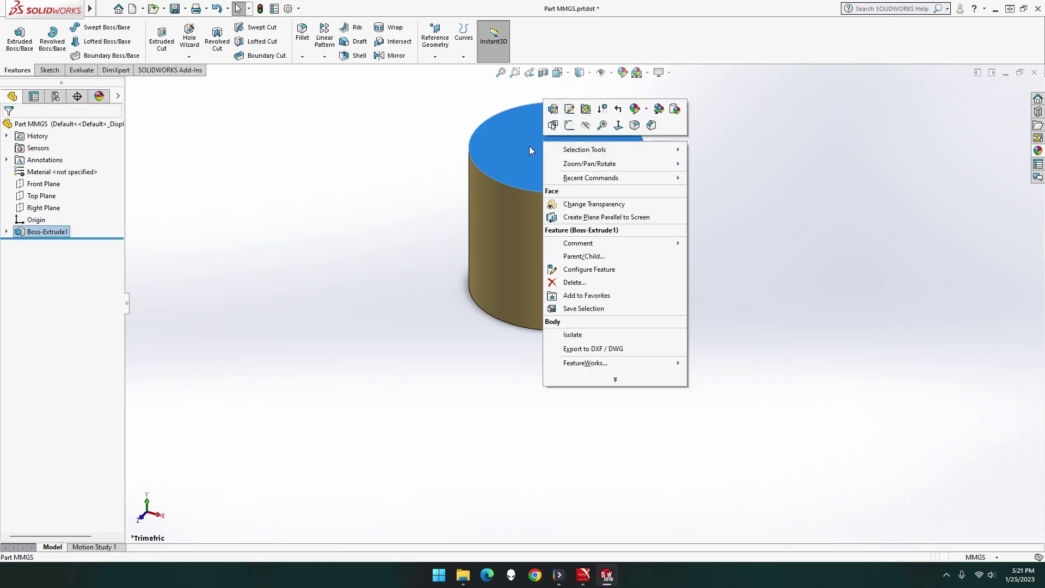
click(570, 125)
click(94, 27)
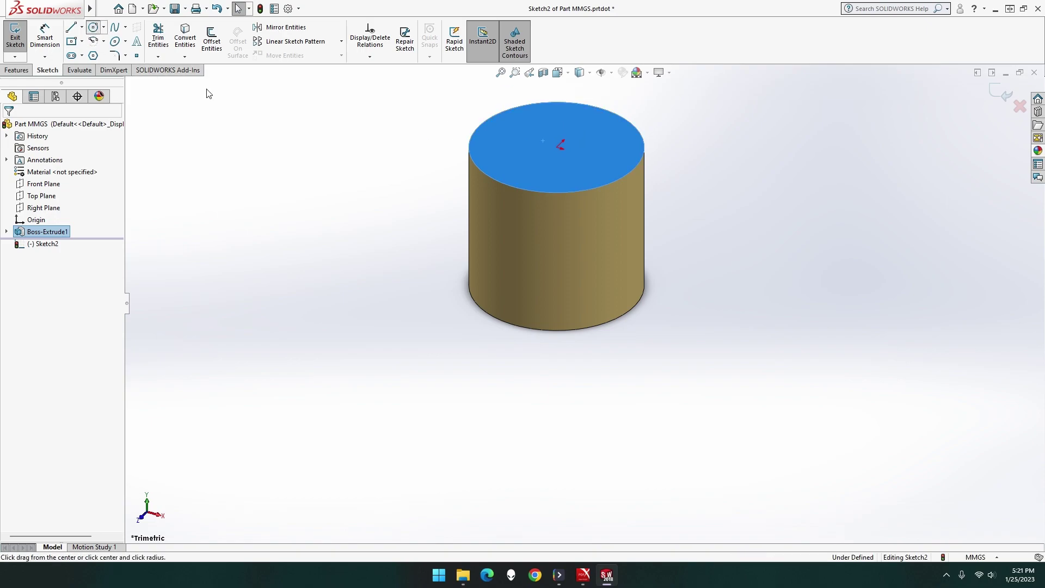
click(559, 146)
click(672, 190)
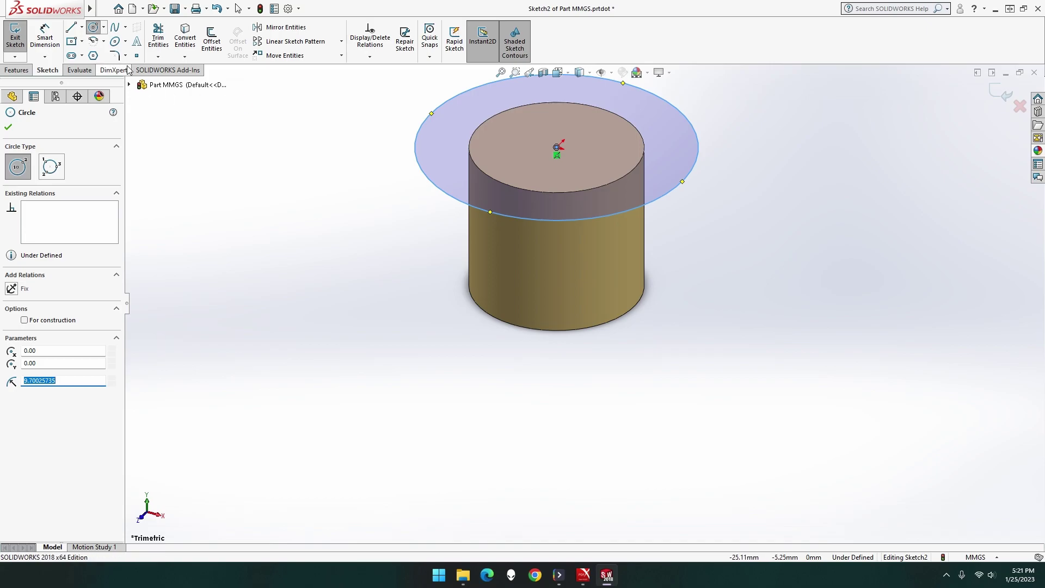
Step: Dimension the diameter of the circle on the top face as 16 mm
click(45, 38)
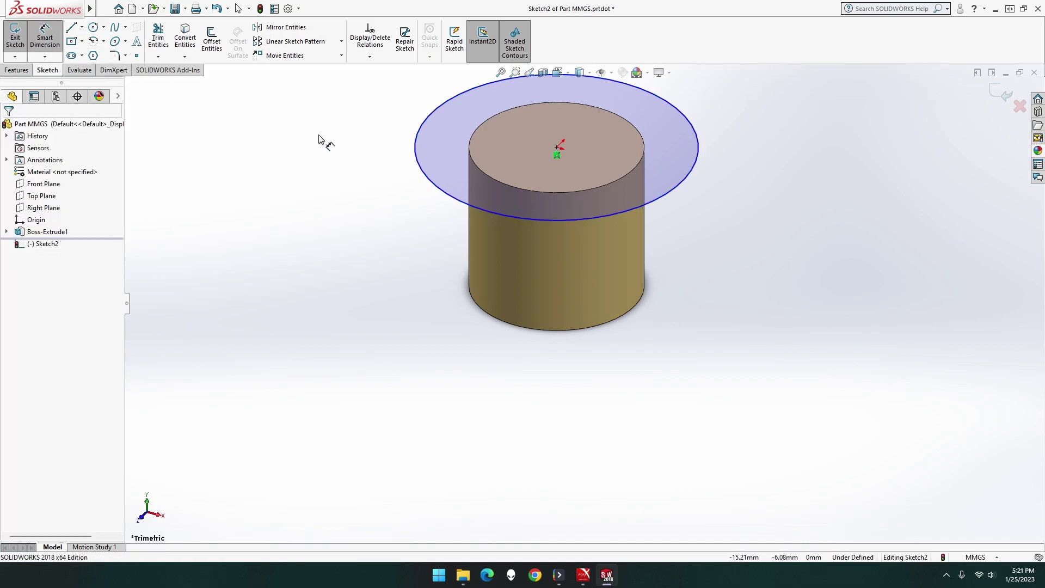
click(681, 195)
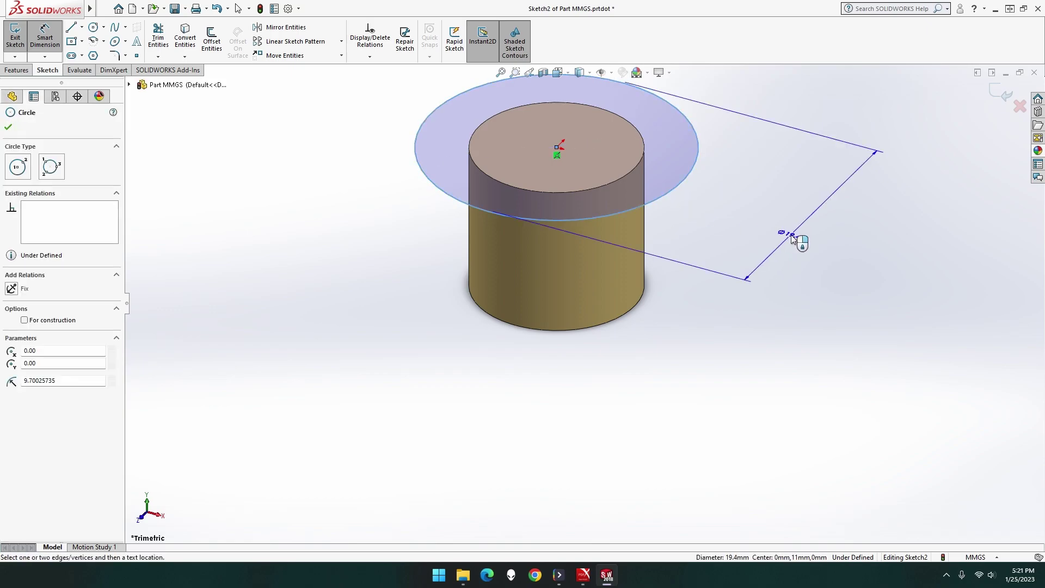
click(744, 310)
text(1)
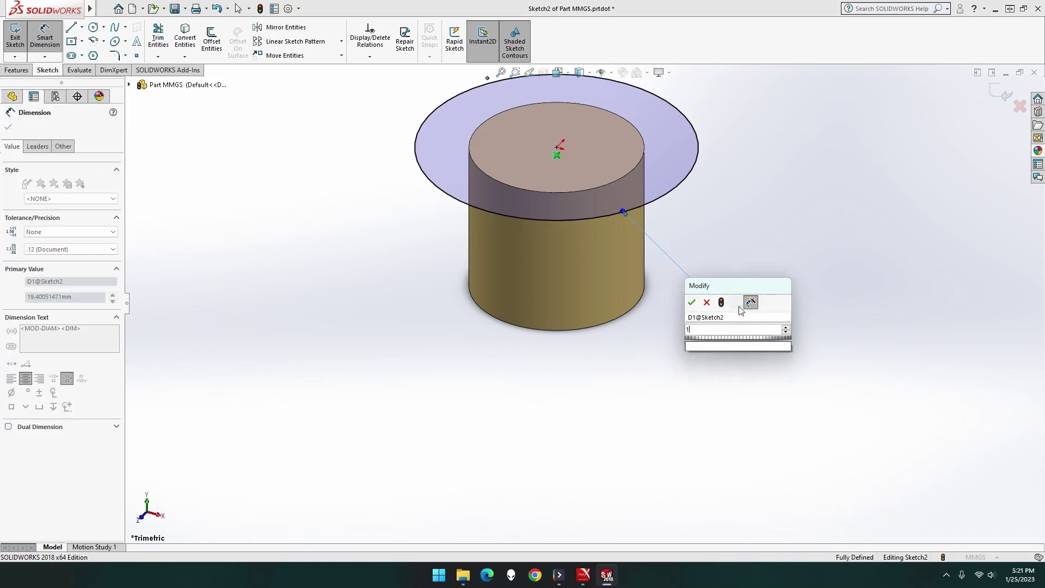
text(6)
key(Return)
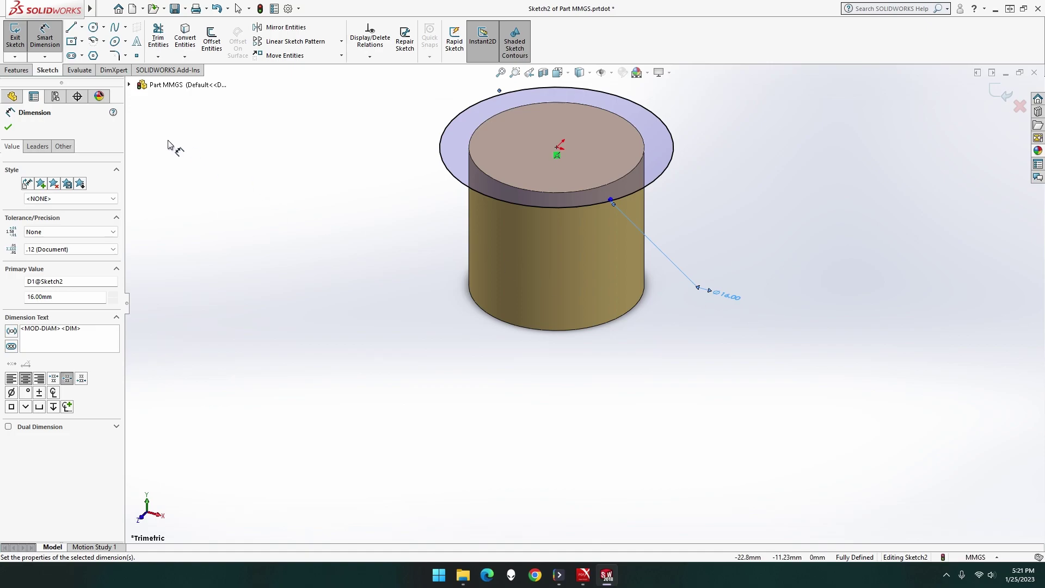
Step: Extrude the 16 mm circle 24 mm upward as a blind boss merged with the cylinder below
click(16, 69)
click(20, 44)
text(24)
key(Return)
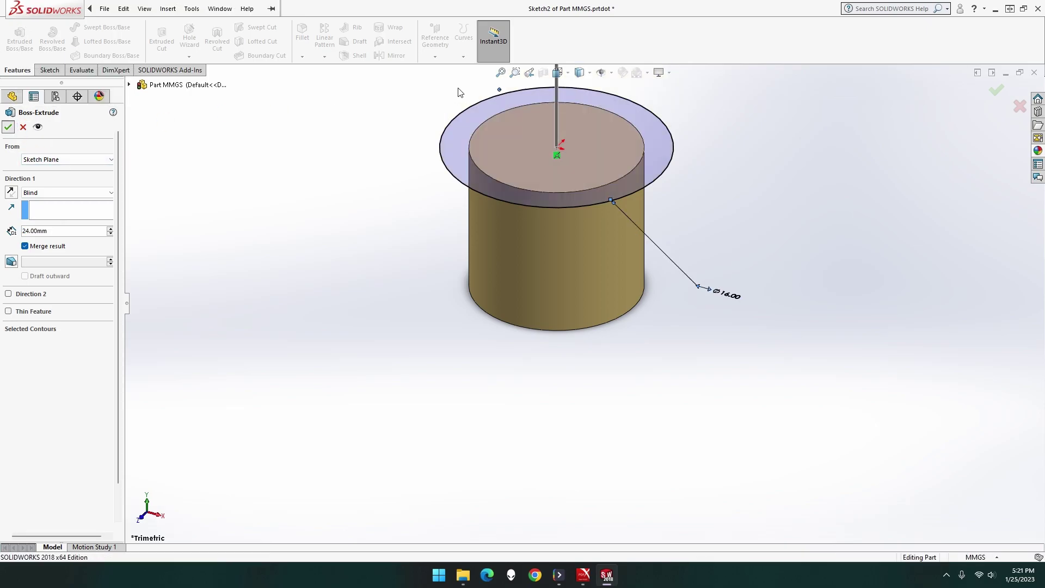
click(500, 73)
click(426, 285)
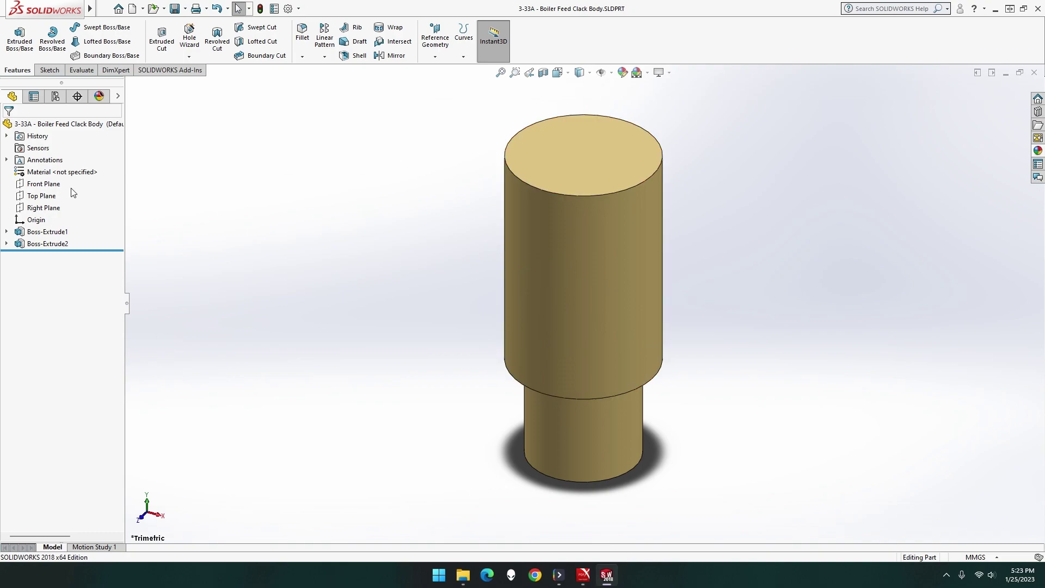
click(43, 186)
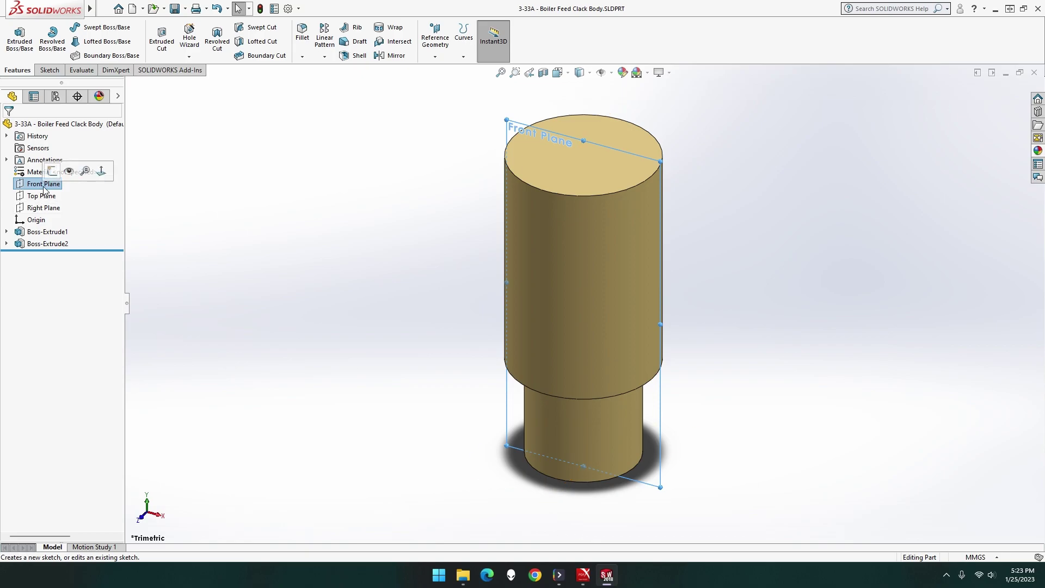
click(45, 209)
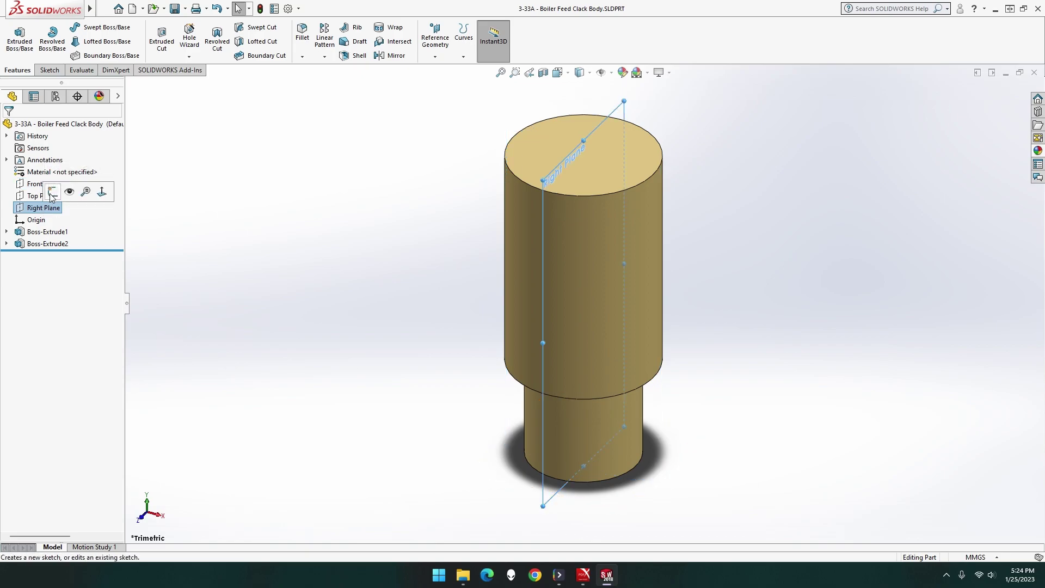
click(52, 191)
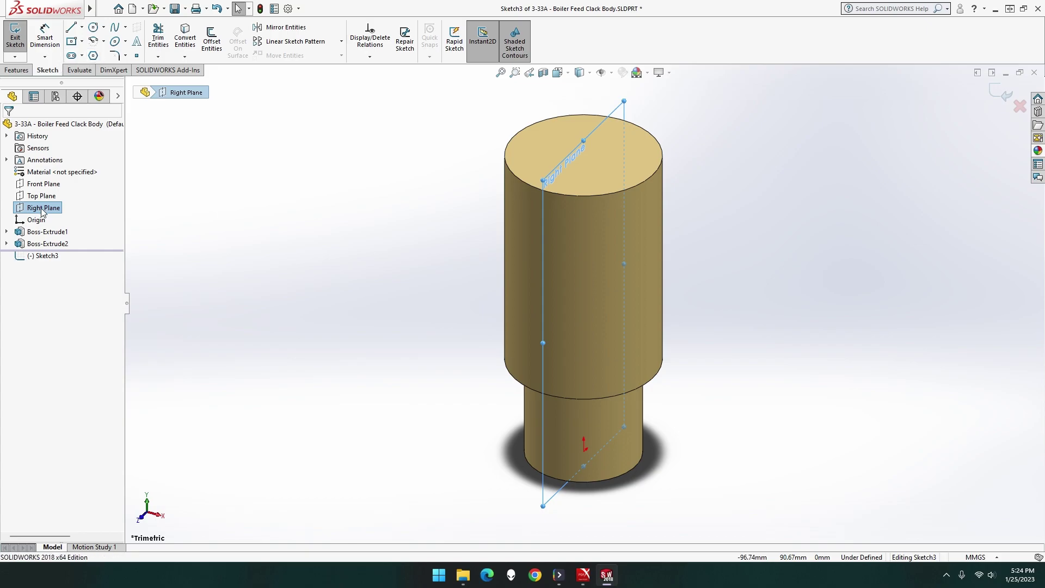
click(15, 33)
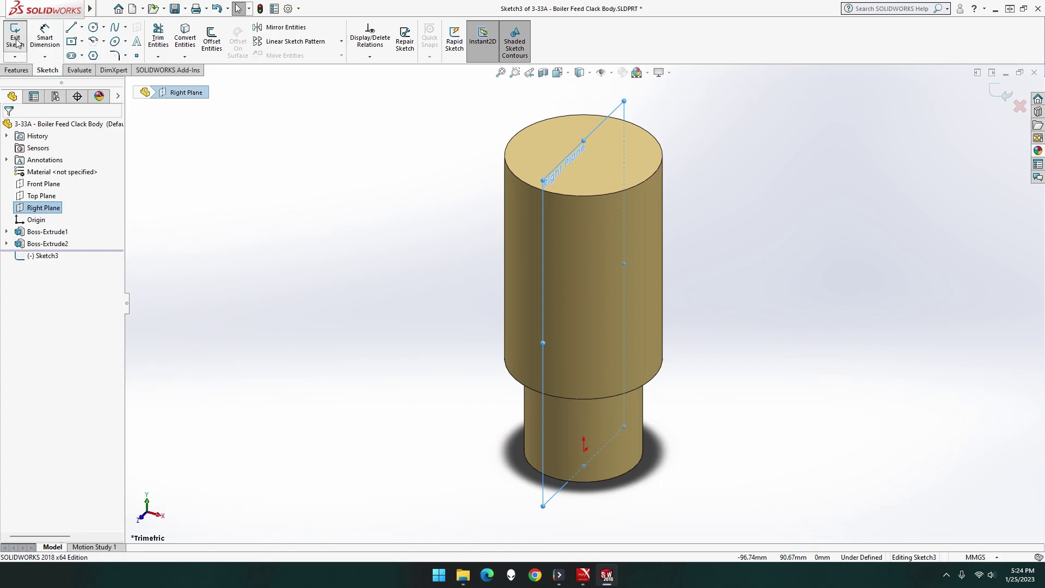
Step: On the Right Plane, viewed head-on, sketch a circle on the body's vertical axis, centred about 23 mm above the origin
right_click(48, 208)
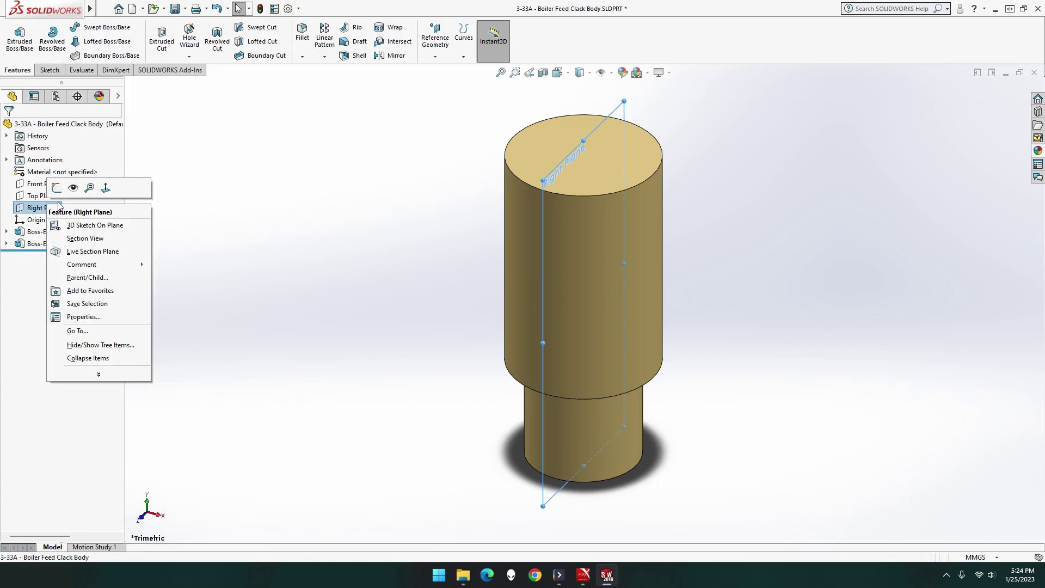
click(104, 189)
right_click(59, 212)
click(54, 191)
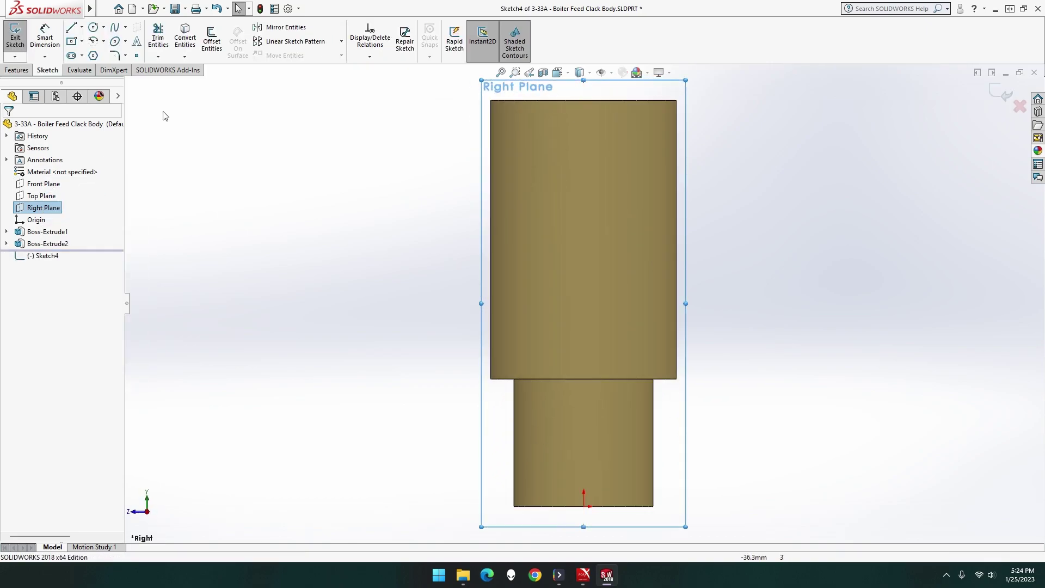
click(93, 26)
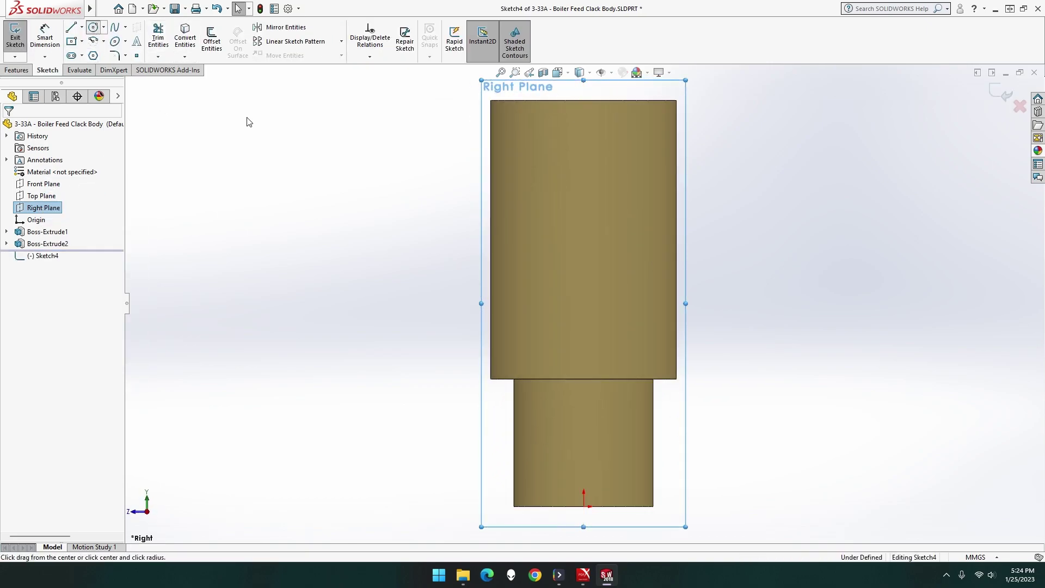
click(583, 238)
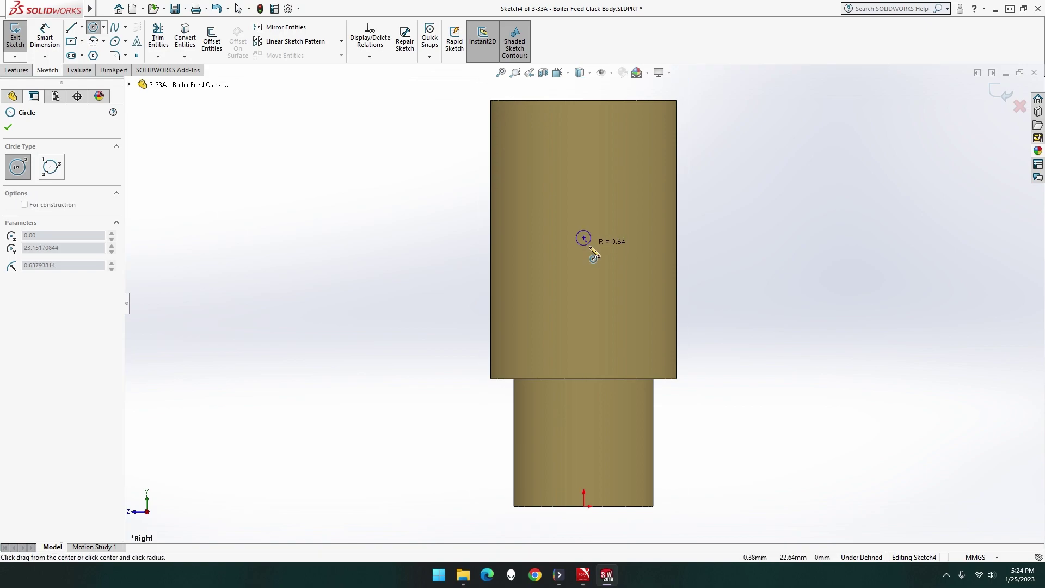
click(610, 269)
key(Escape)
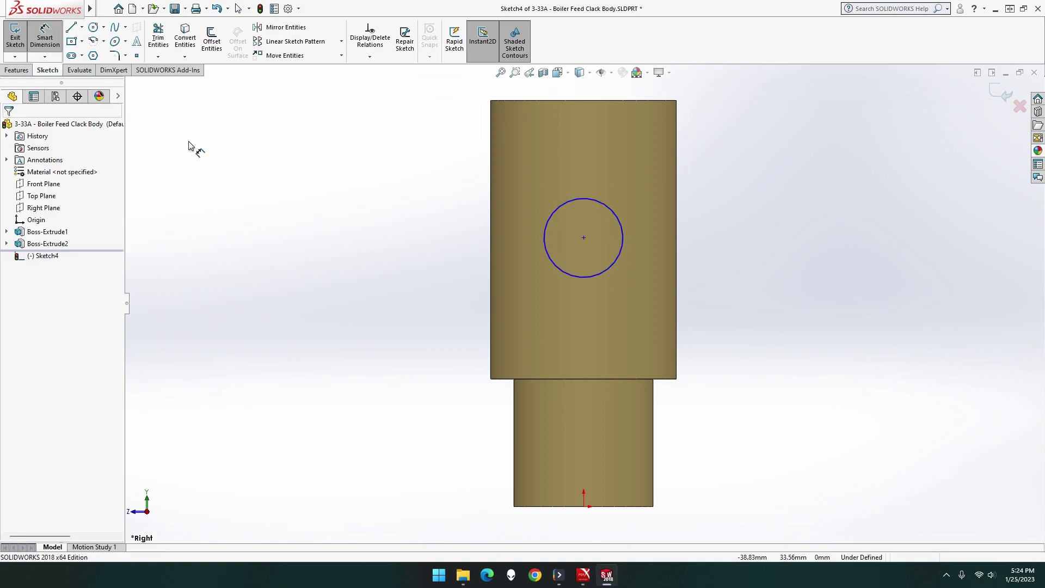
Step: Dimension the diameter of the side circle on the Right Plane as 10 mm
click(620, 230)
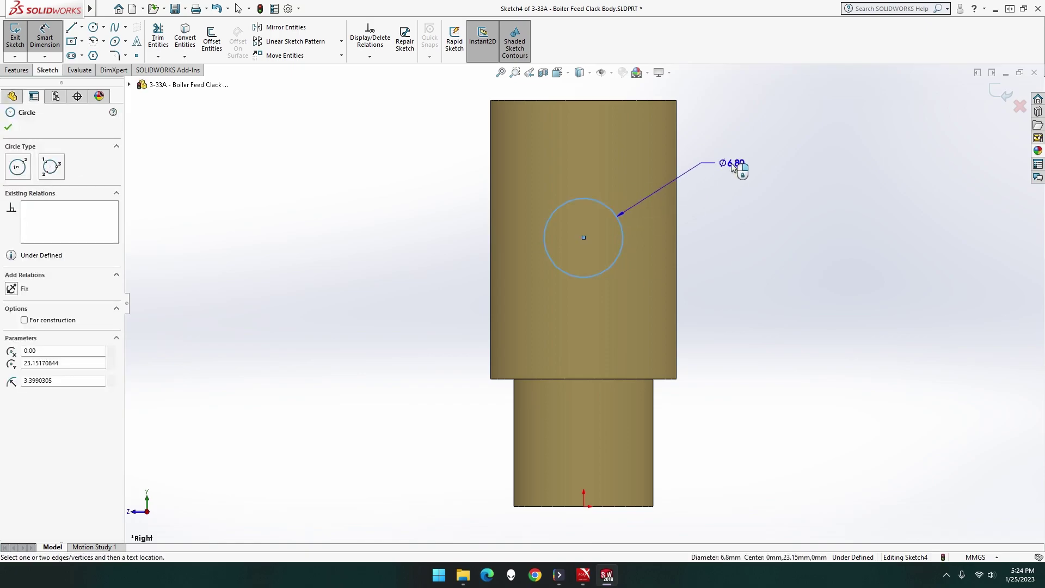
click(749, 148)
text(10)
key(Return)
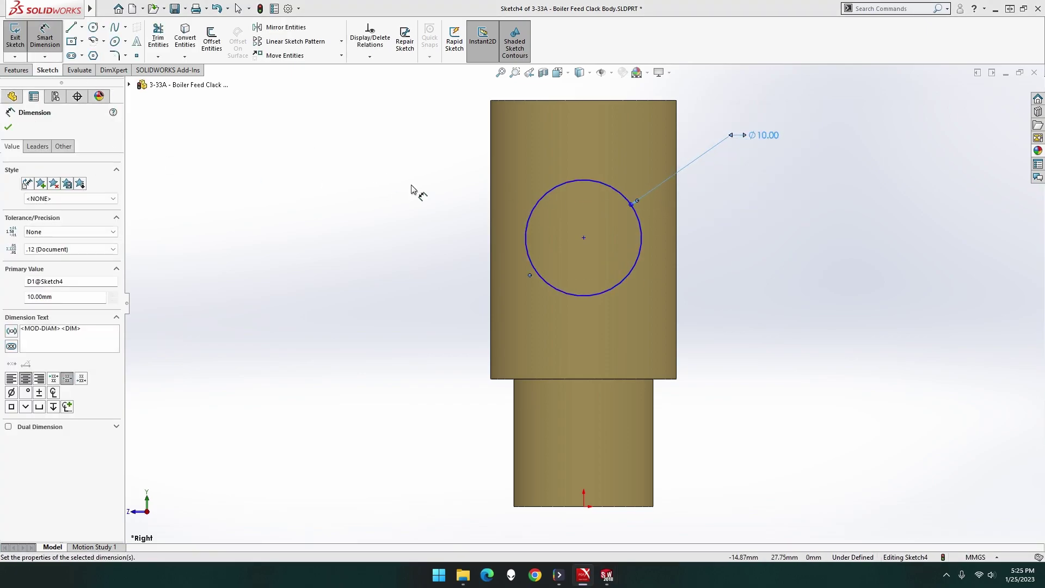
Step: Dimension the vertical distance from the body's top edge to the side circle's centre as 12 mm
click(601, 102)
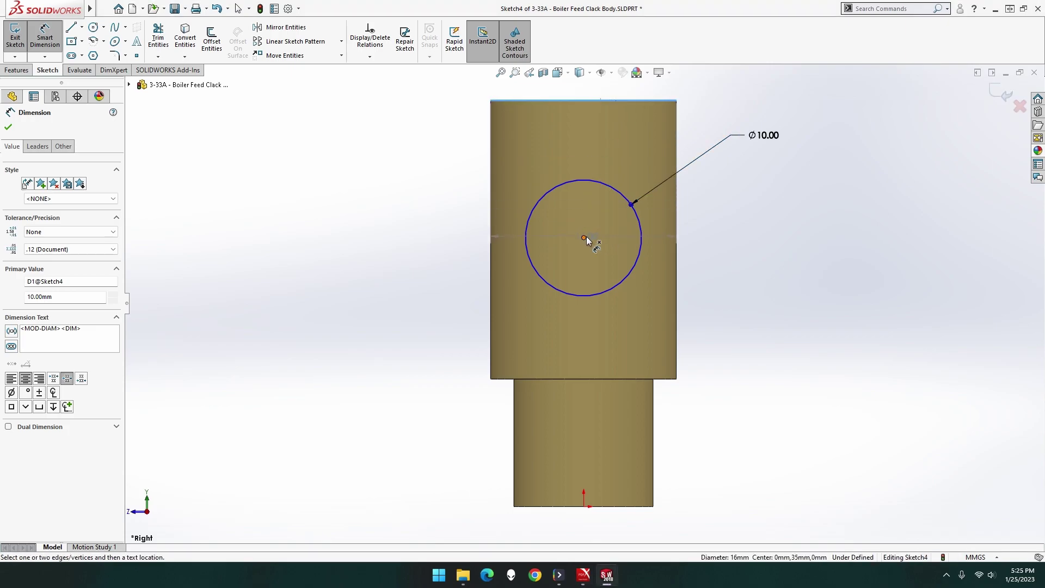
click(584, 237)
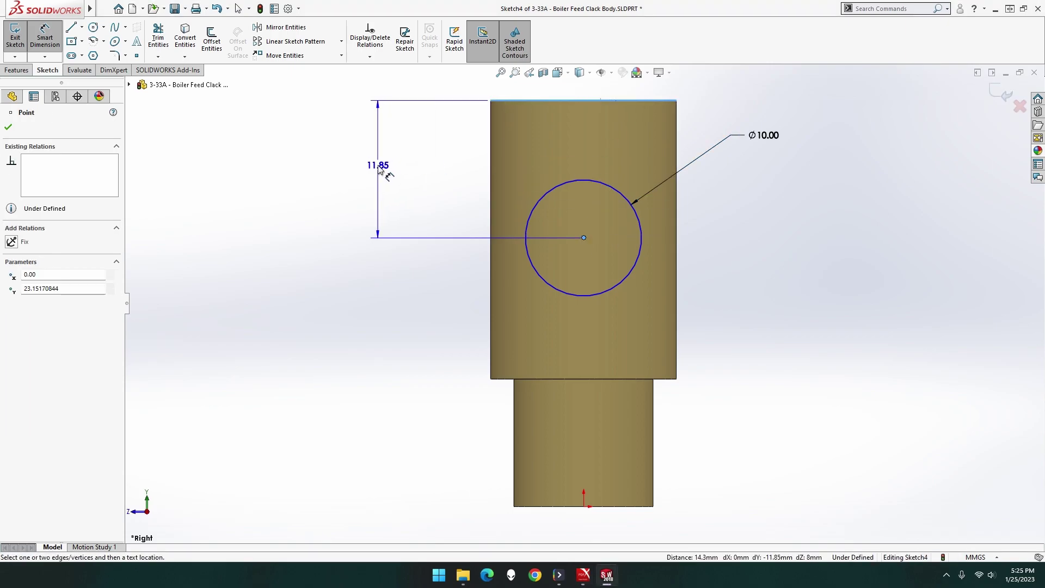
click(374, 171)
text(12)
key(Return)
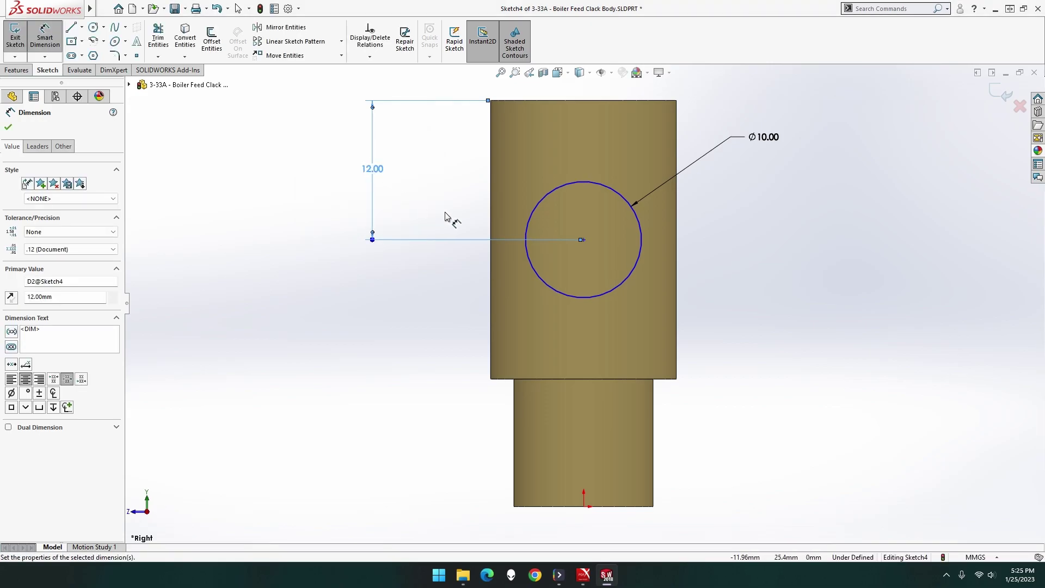
Step: Extrude the 10 mm side circle 22 mm as a blind boss merged with the body, forming a side branch
middle_drag(445, 217, 388, 222)
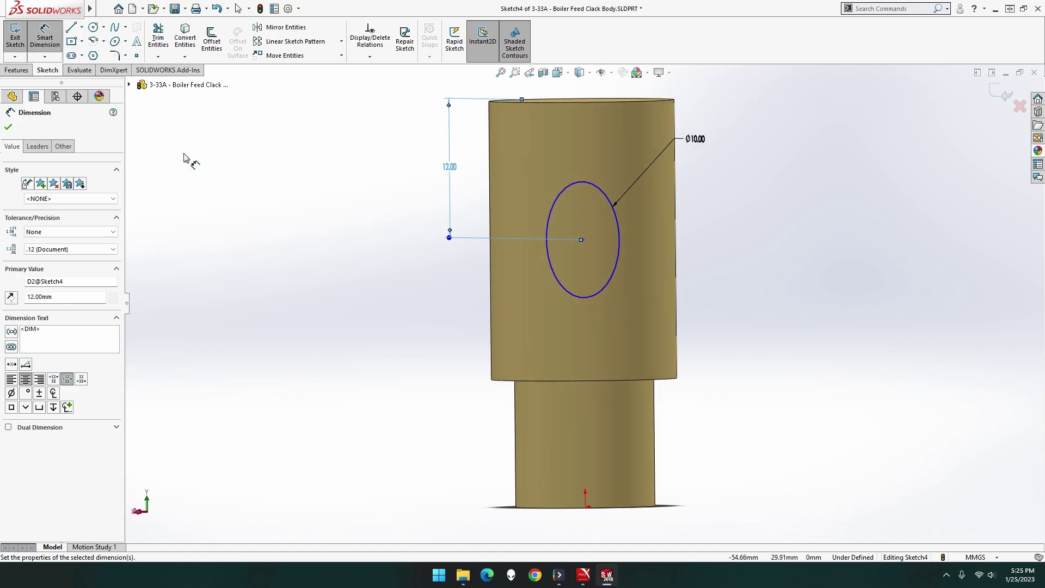
click(17, 70)
click(17, 48)
text(22)
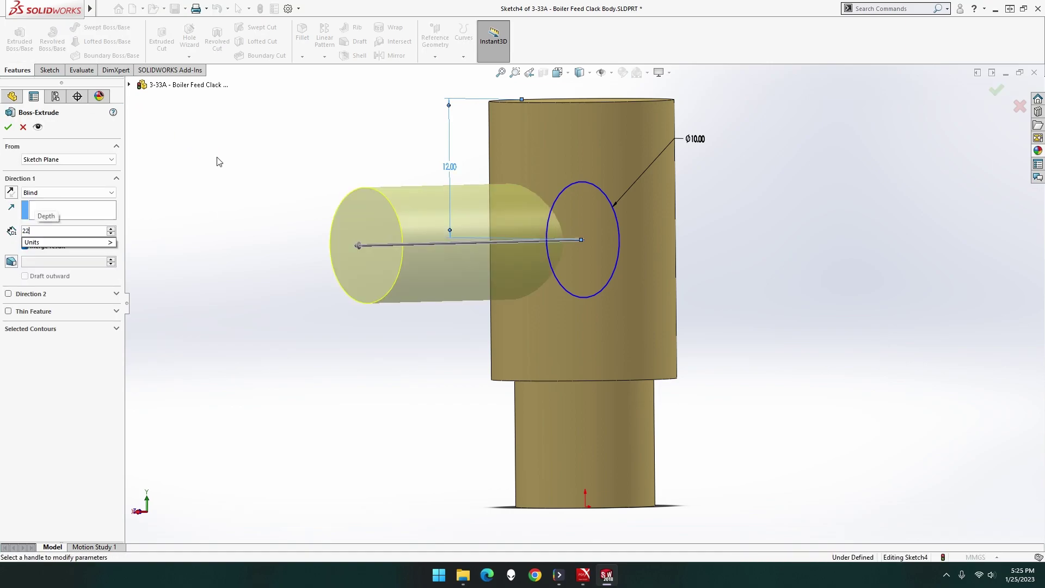
key(Tab)
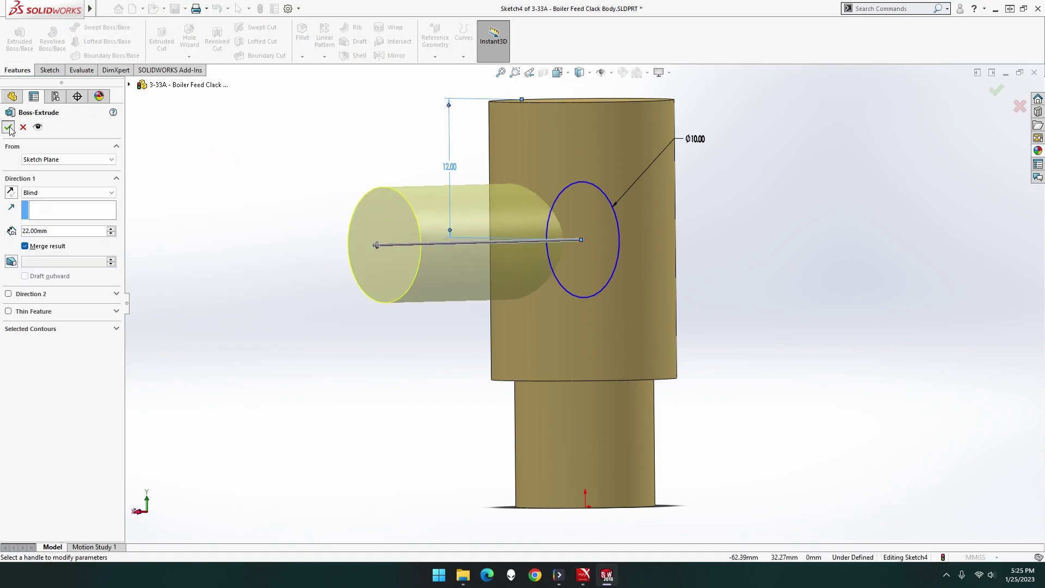
click(8, 127)
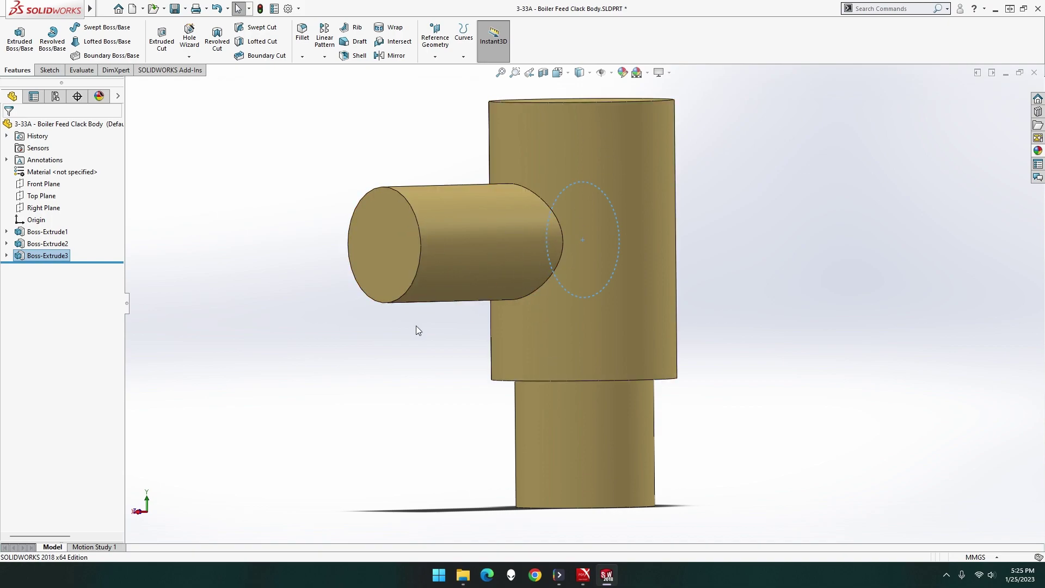
Step: Start a sketch on the Front Plane, viewed head-on from the back
key(w)
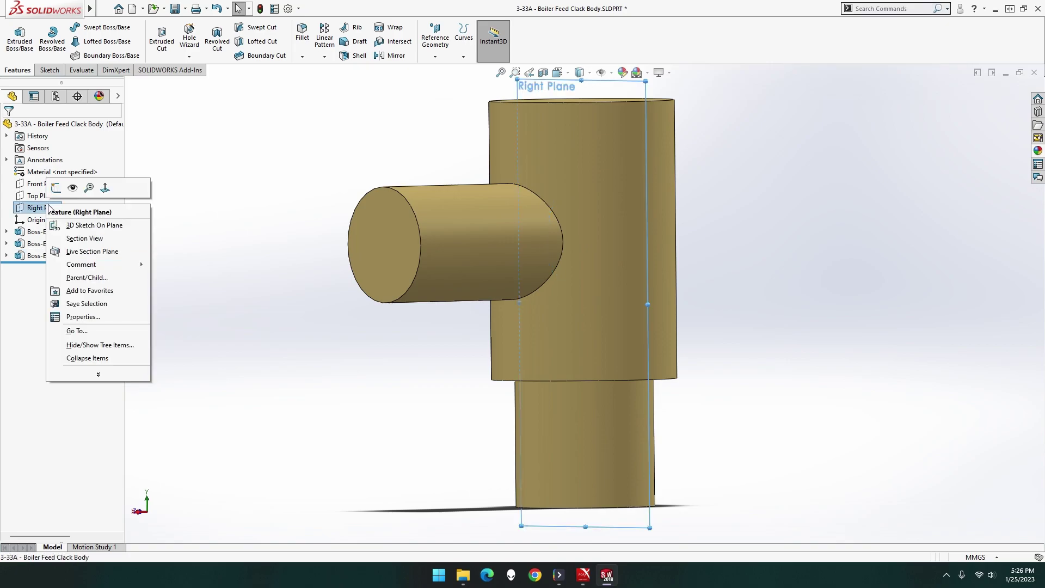
click(104, 188)
click(55, 186)
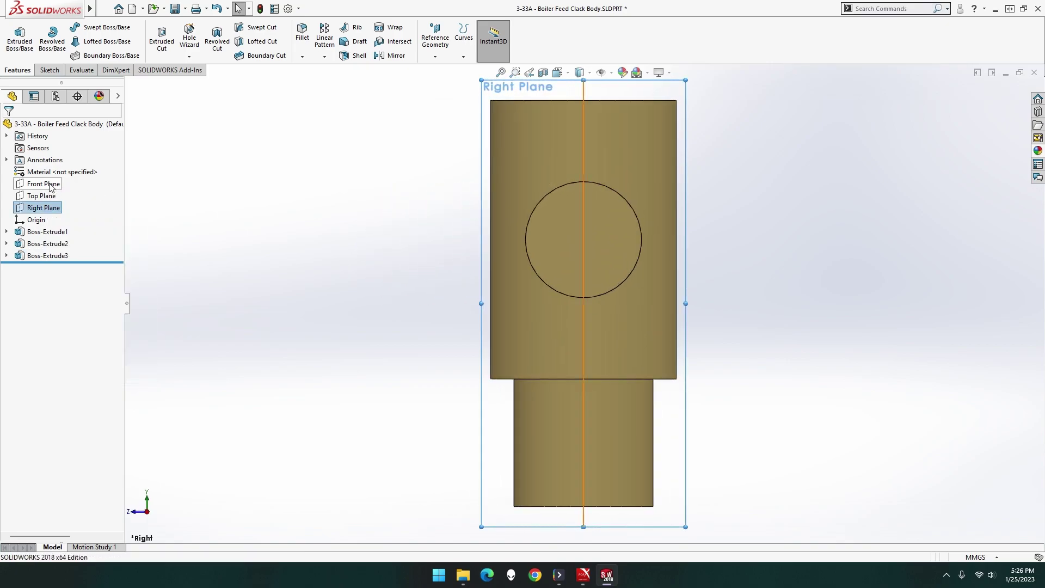
right_click(54, 185)
click(109, 167)
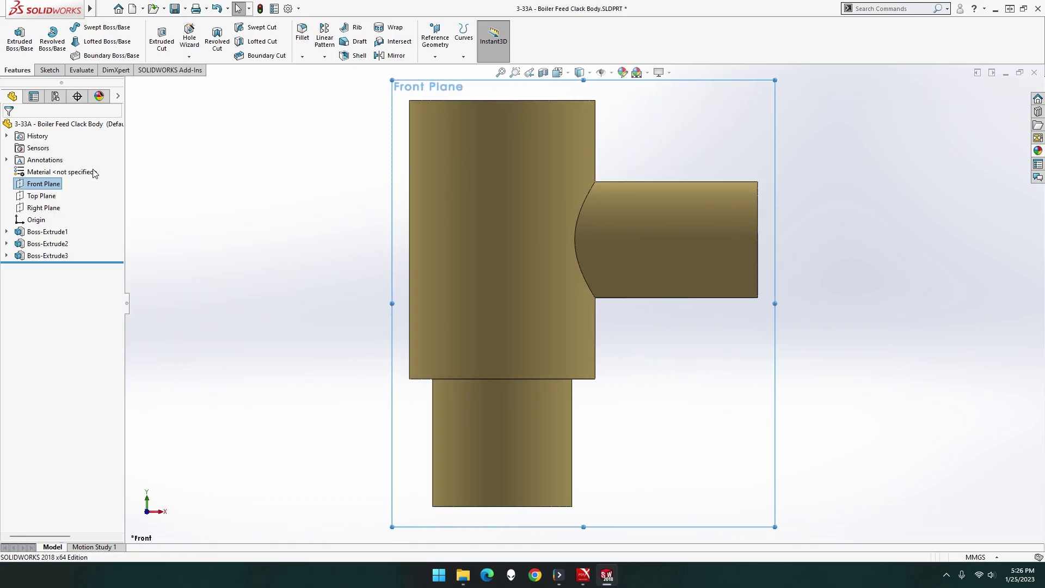
right_click(52, 187)
click(109, 167)
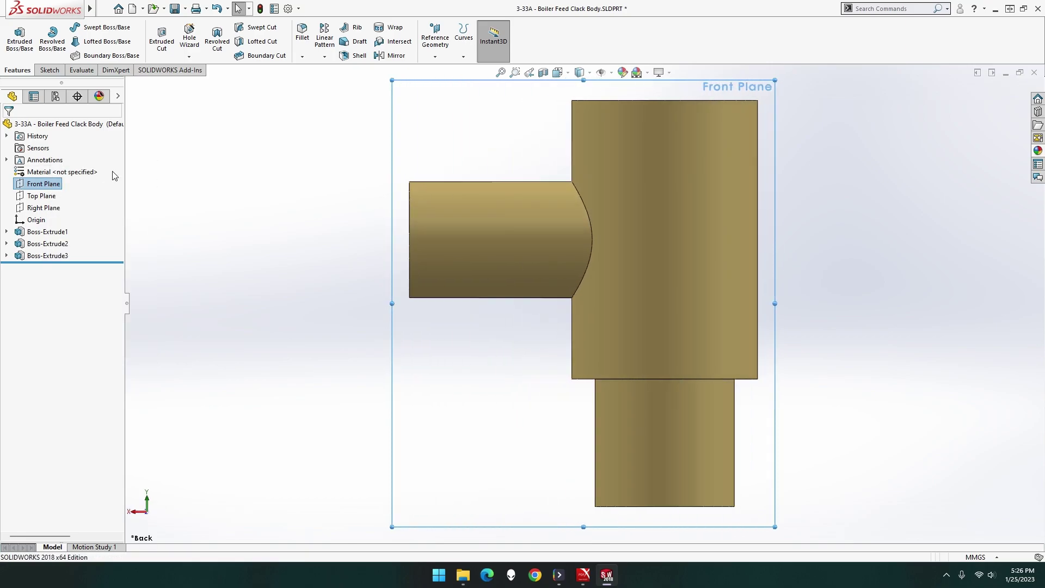
right_click(51, 186)
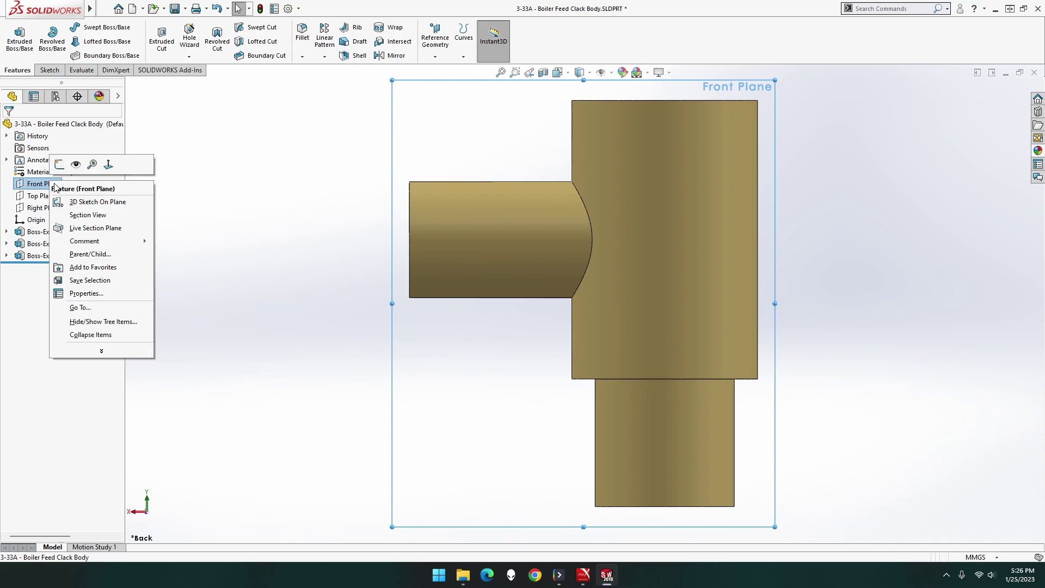
click(59, 165)
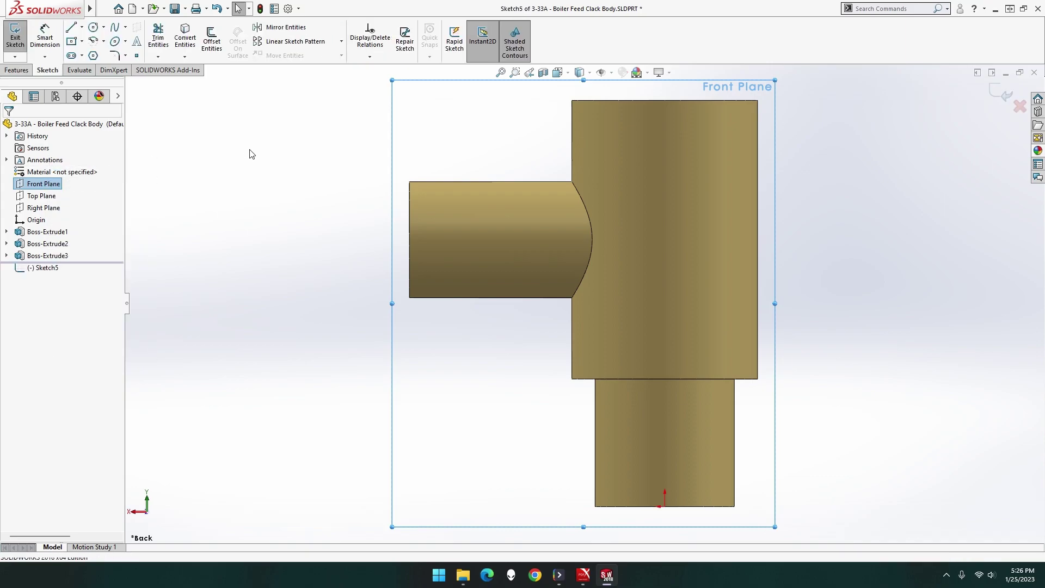
Step: At the branch's upper outer corner, sketch a closed profile: about 4 mm vertical line, 2 mm horizontal line, concave arc and 5.1 mm base line
click(70, 30)
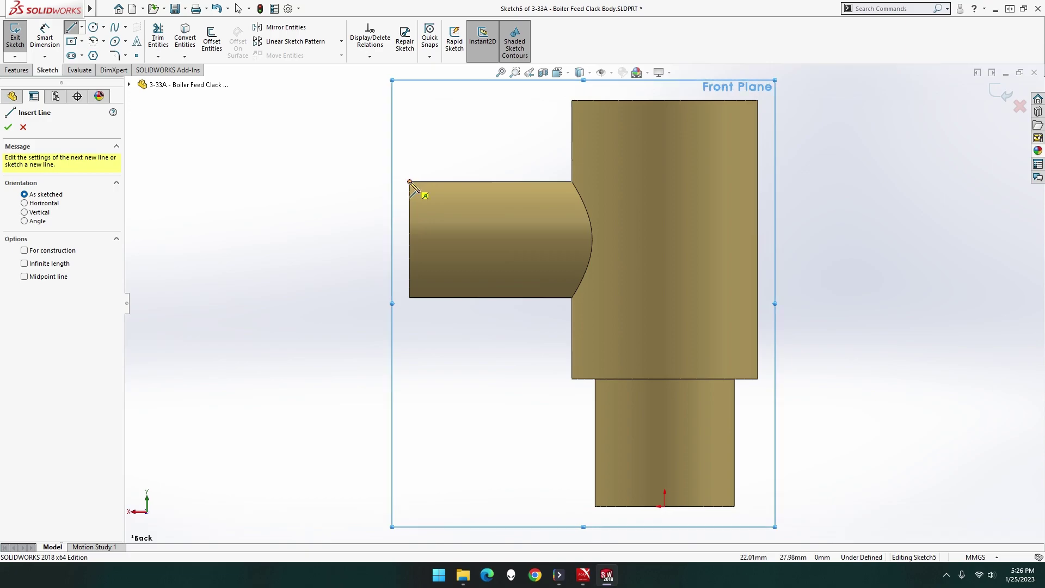
click(410, 183)
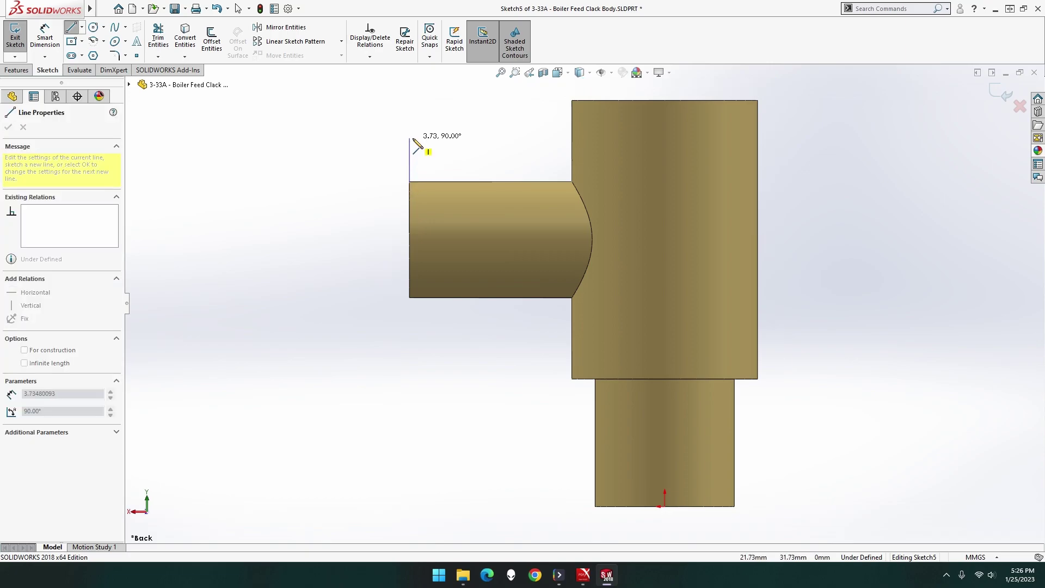
click(409, 135)
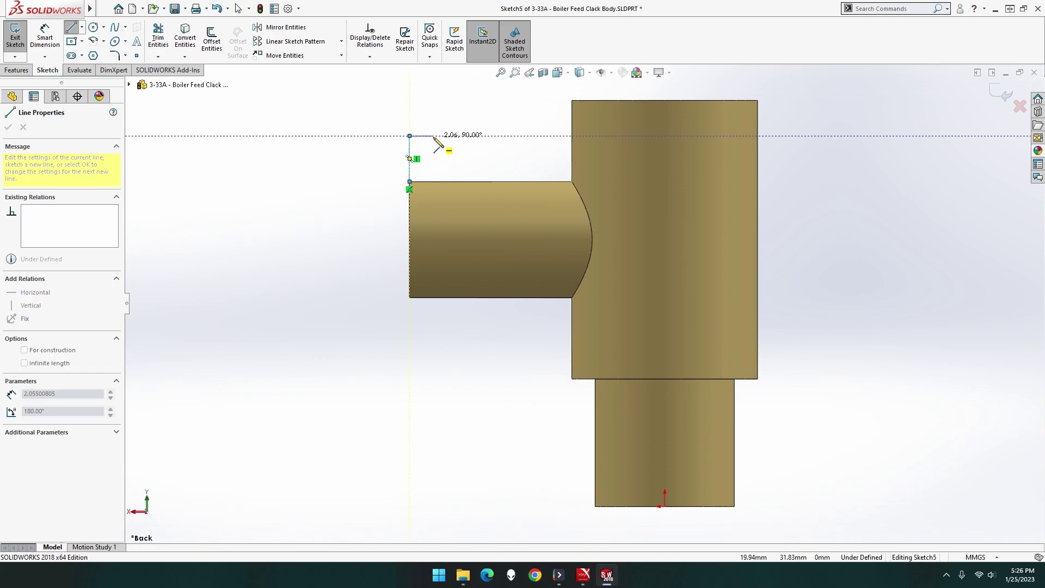
click(434, 135)
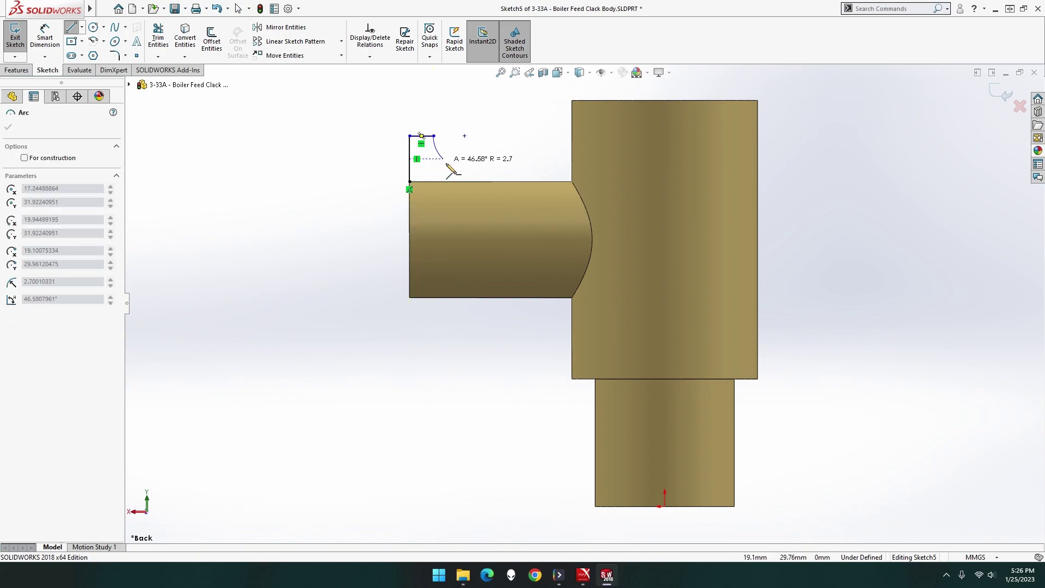
click(469, 181)
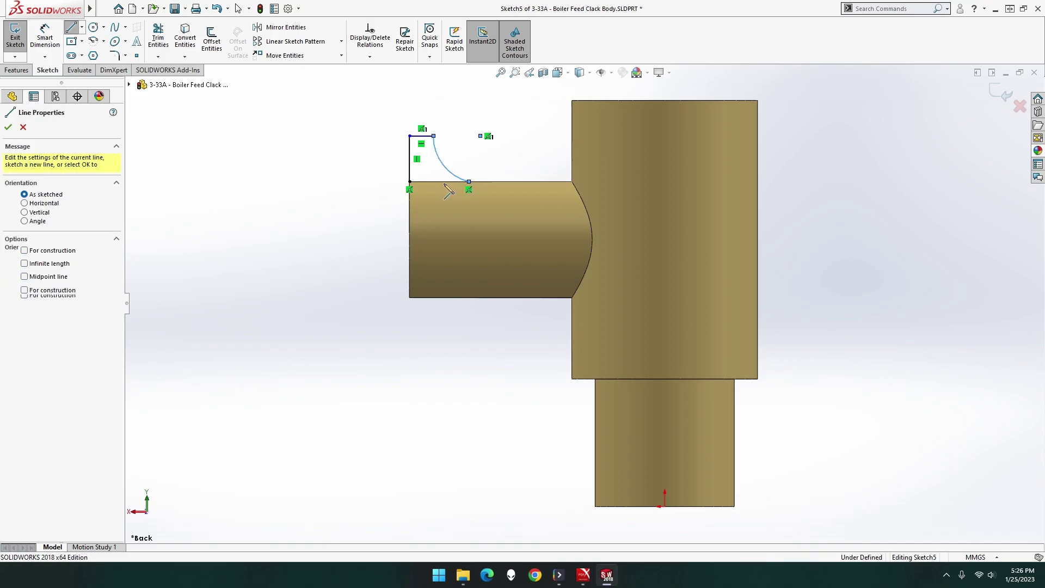
click(409, 181)
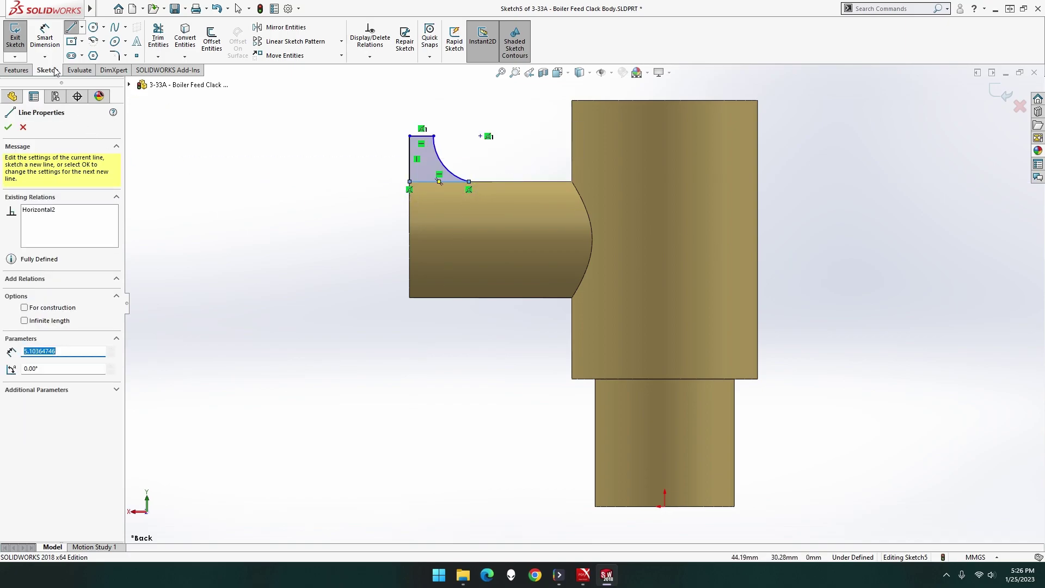
Step: Dimension the height of the profile's vertical line at the branch's outer end as 4.5 mm
click(51, 43)
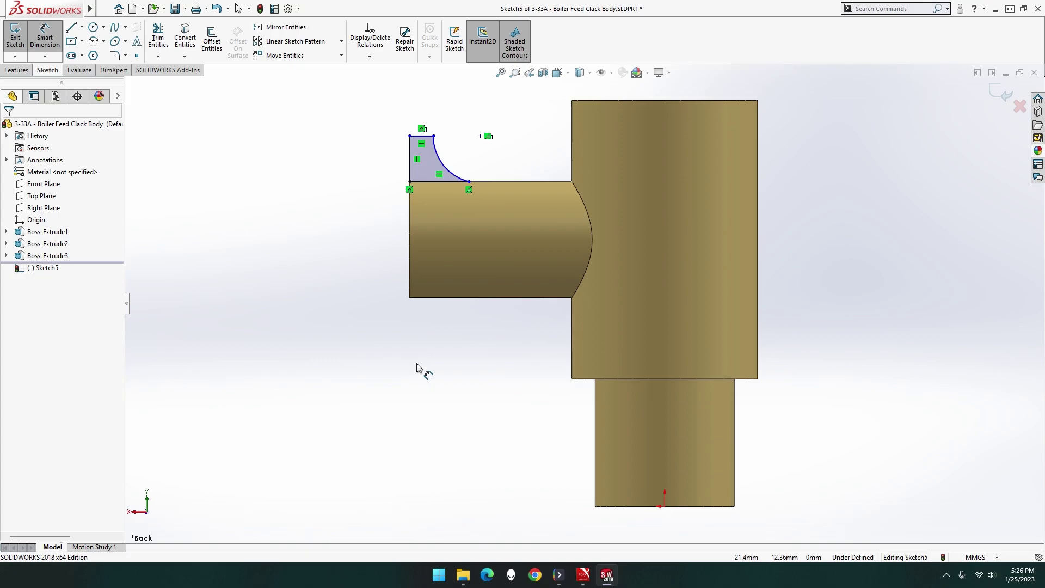
click(410, 168)
click(365, 164)
text(0.5)
key(Return)
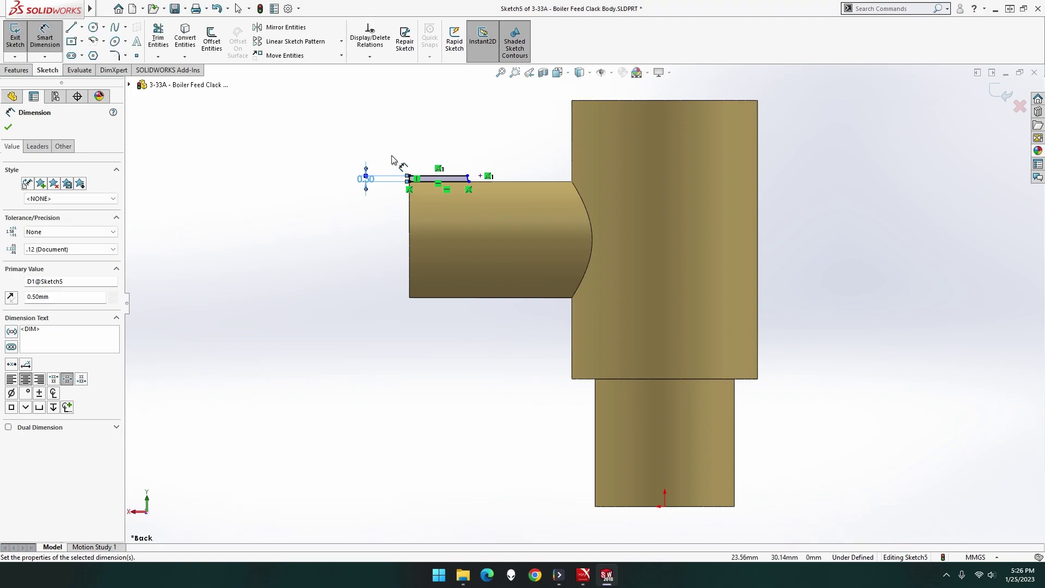
double_click(368, 178)
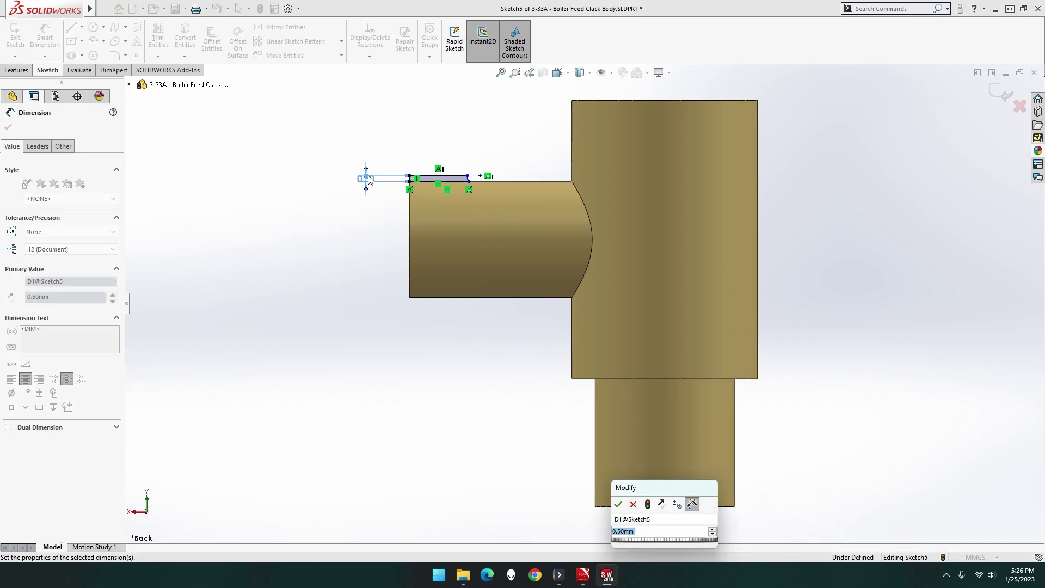
text(4.5)
key(Return)
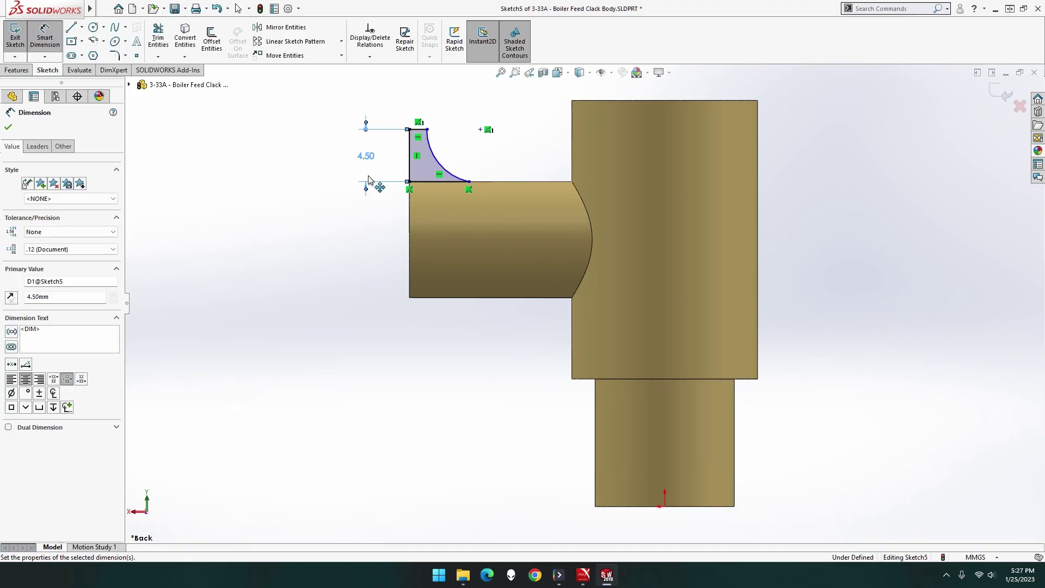
key(Escape)
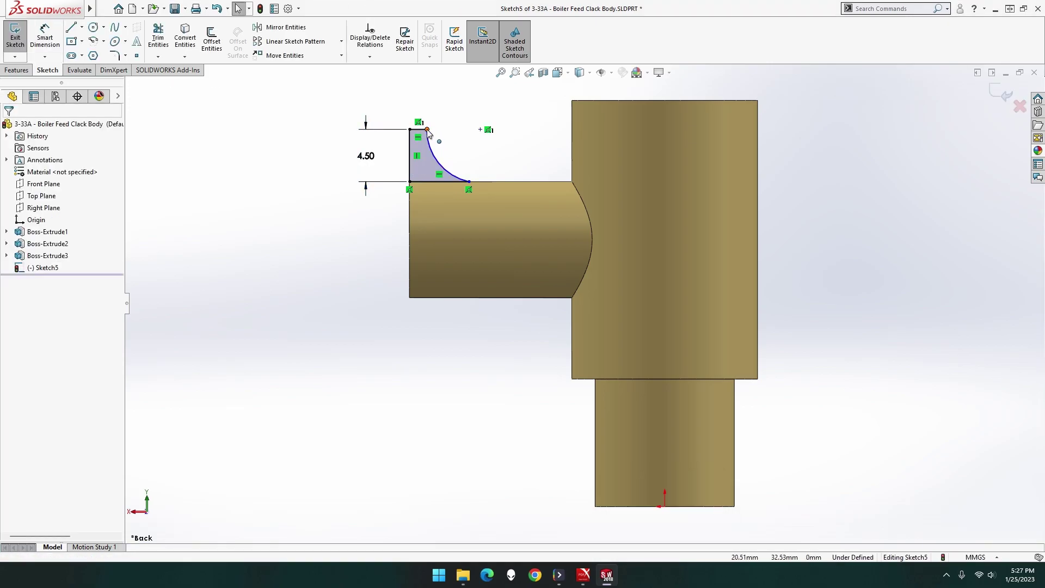
Step: Move the arc's lower endpoint along the branch's upper edge to about 6.1 mm from the branch's outer end
click(427, 130)
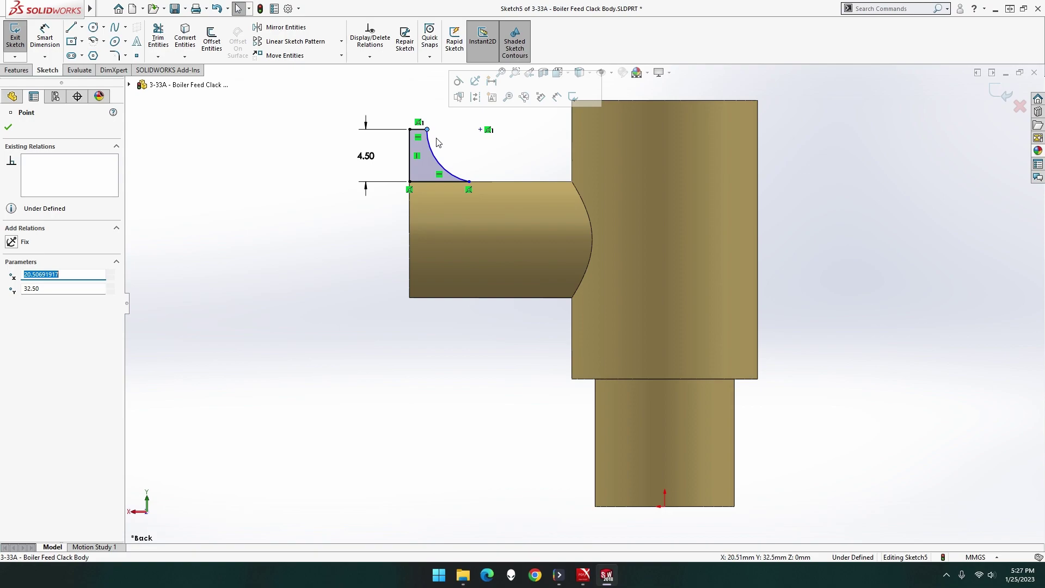
drag(469, 182, 480, 181)
Step: Try a tangent relation between the concave arc and the profile's short horizontal top line, and undo it
click(429, 138)
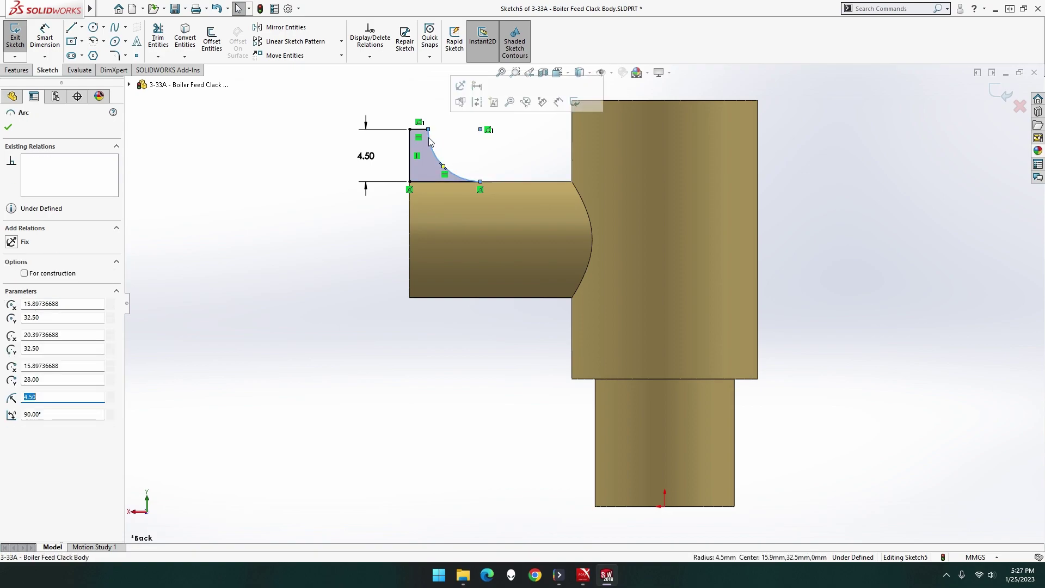
ctrl+click(419, 129)
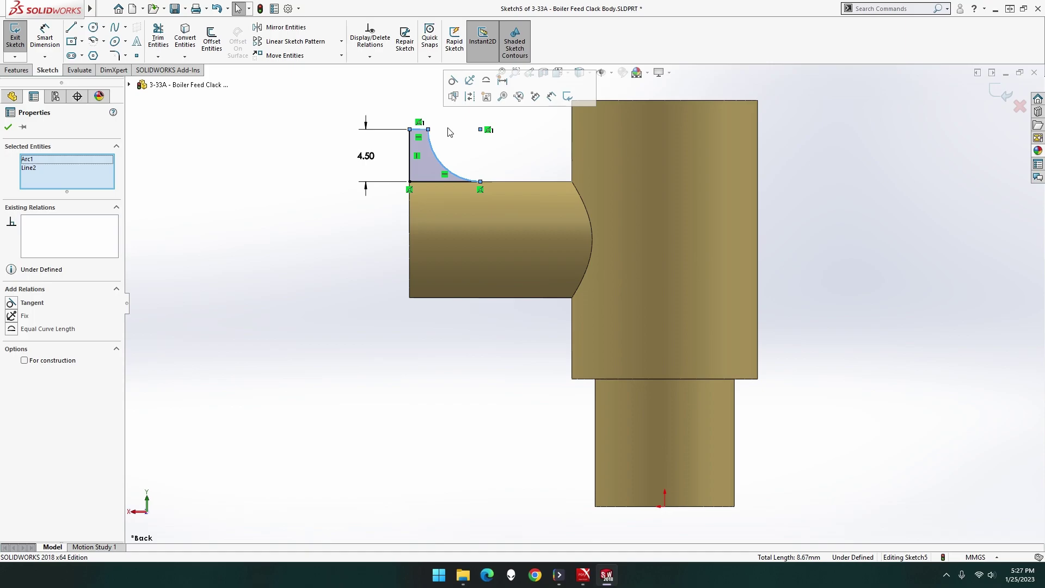
click(456, 86)
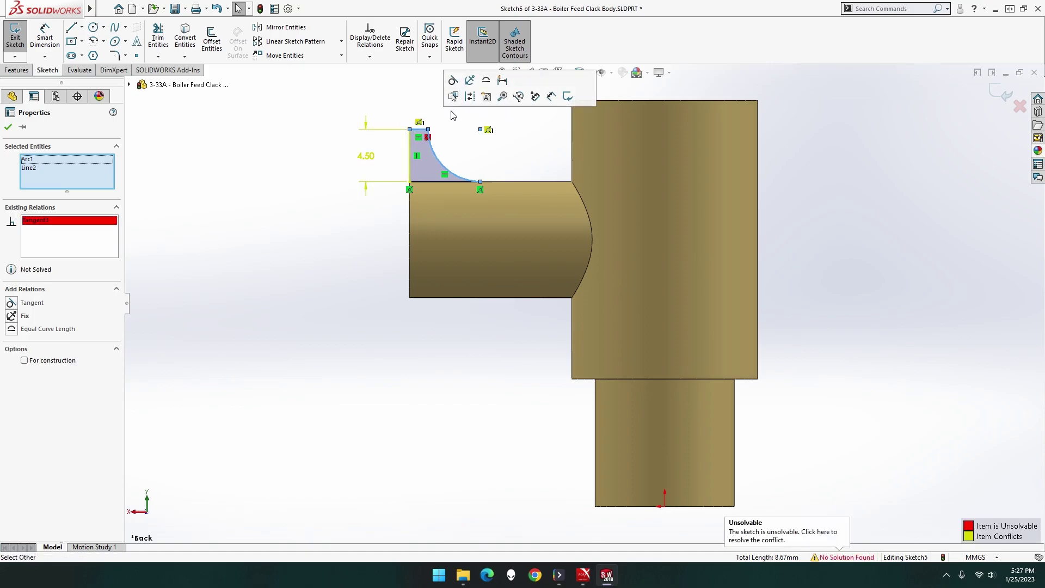
click(448, 142)
key(ctrl+z)
click(431, 146)
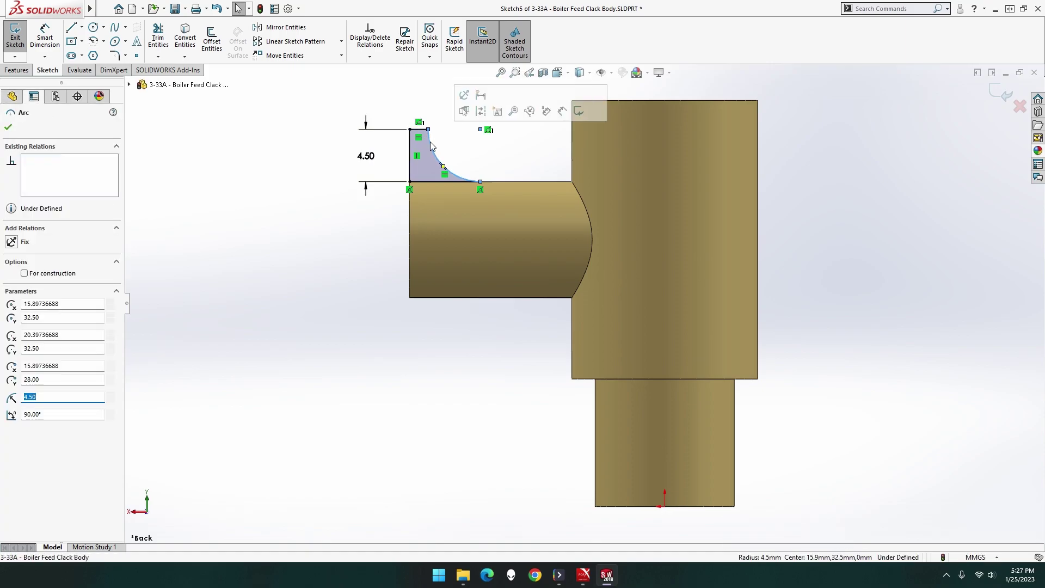
key(Escape)
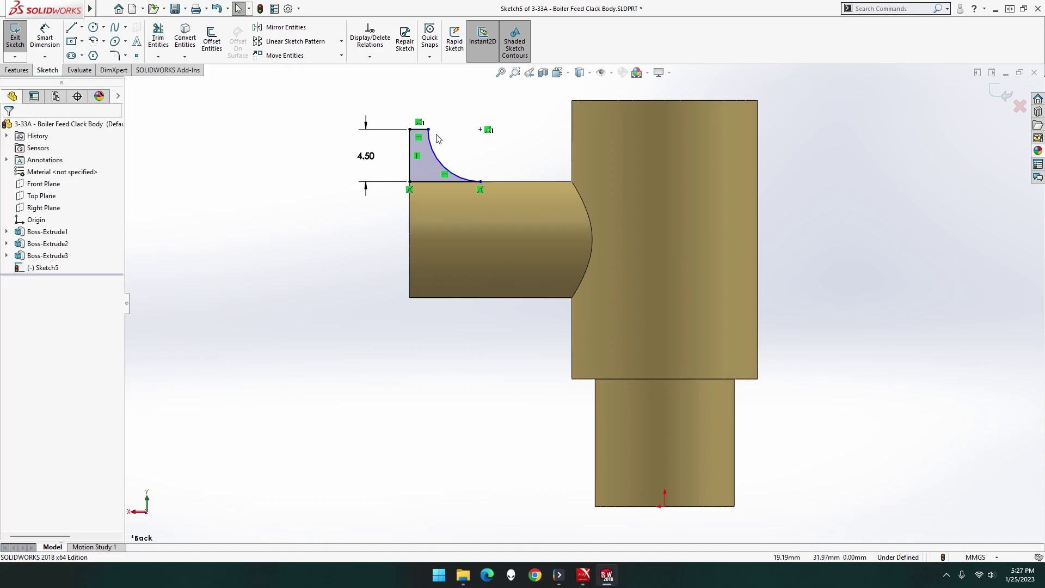
Step: Align the arc's centre point horizontally with the arc's upper endpoint and vertically with its lower endpoint
click(480, 130)
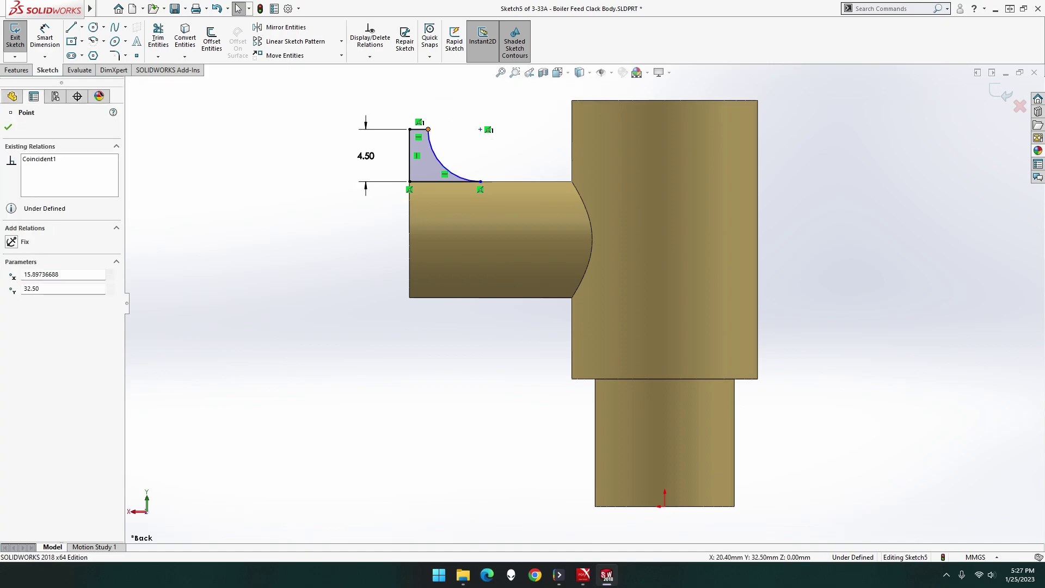
ctrl+click(429, 129)
click(512, 82)
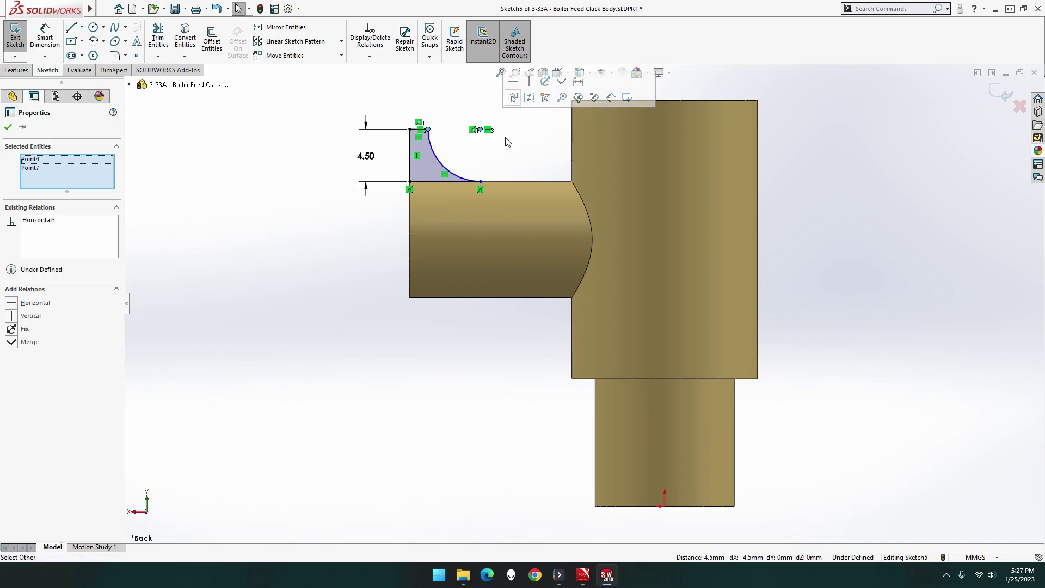
click(480, 181)
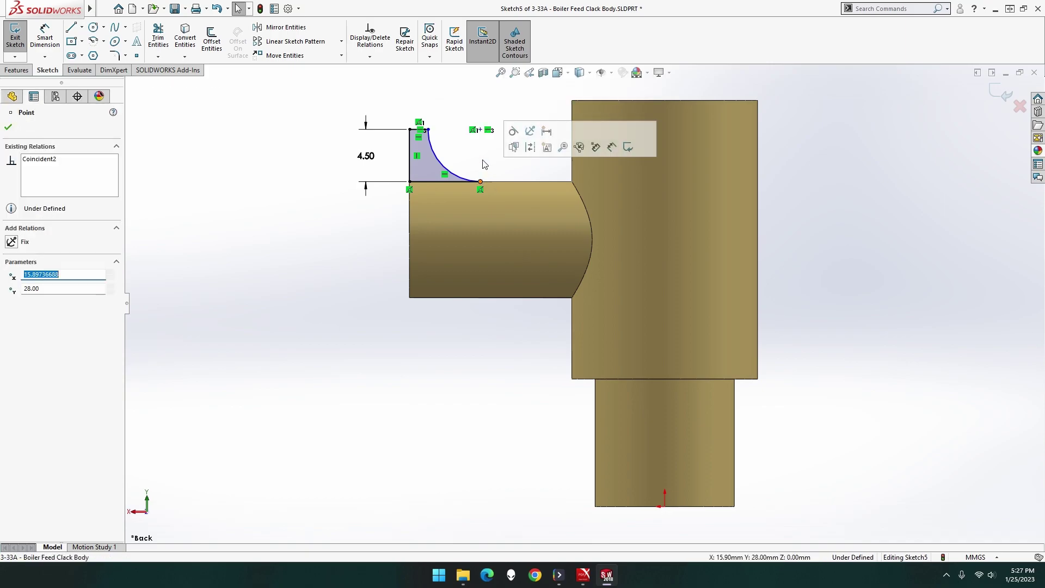
ctrl+click(480, 130)
click(528, 80)
click(524, 115)
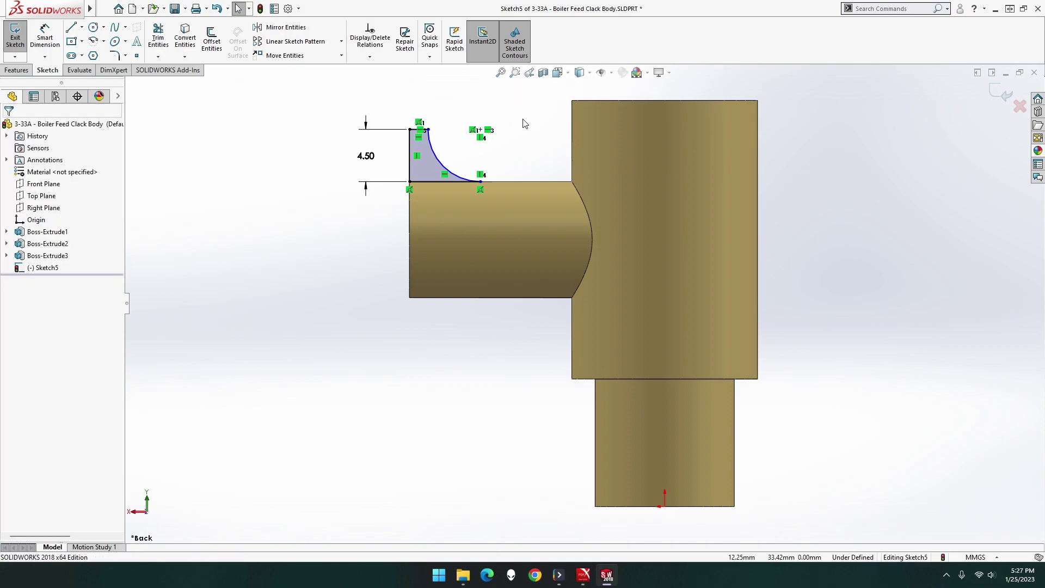
Step: Dimension the profile's short horizontal top line as 4 mm
click(44, 37)
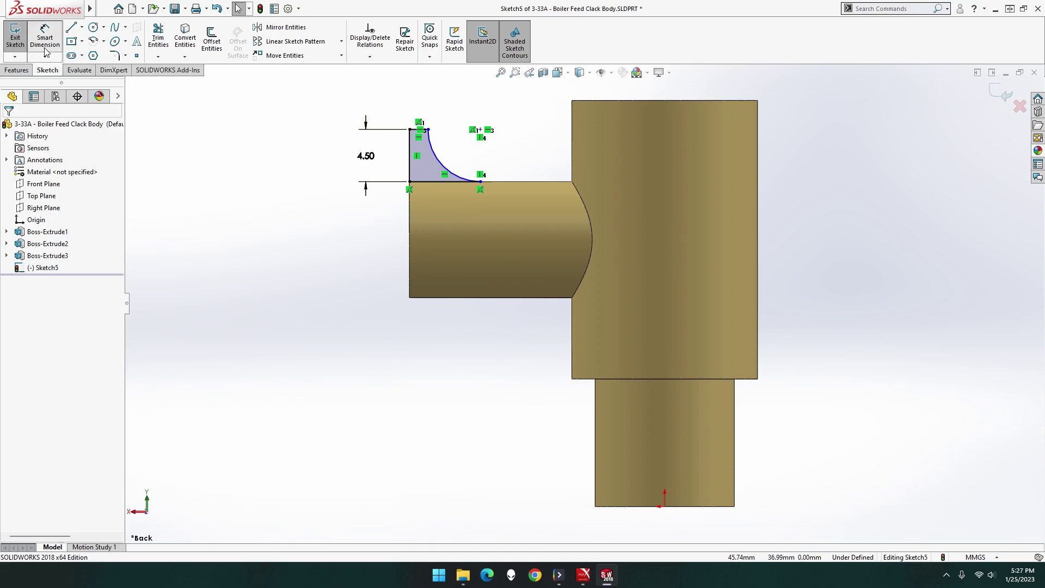
click(421, 129)
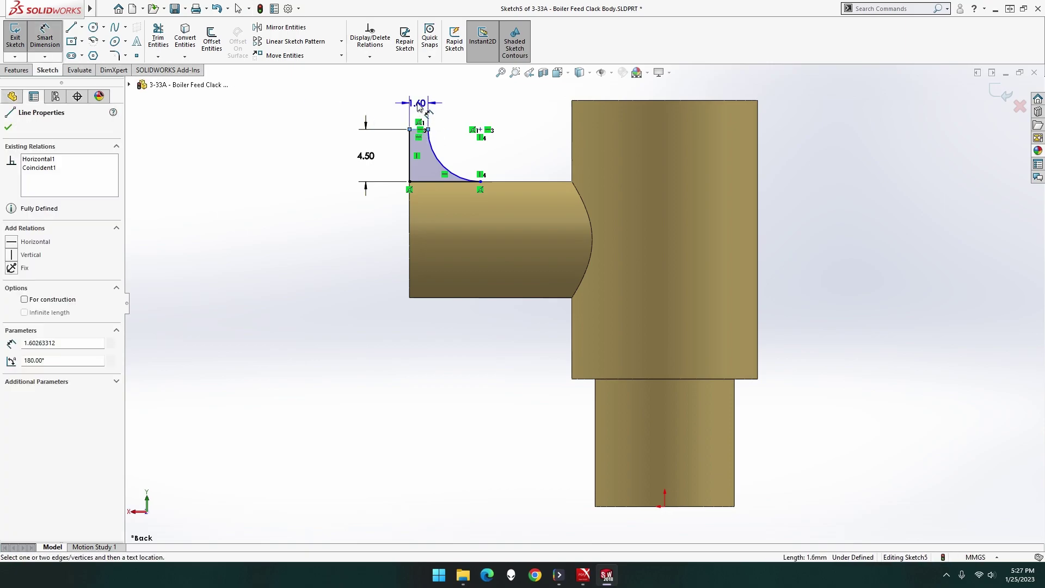
click(373, 103)
text(4)
key(Return)
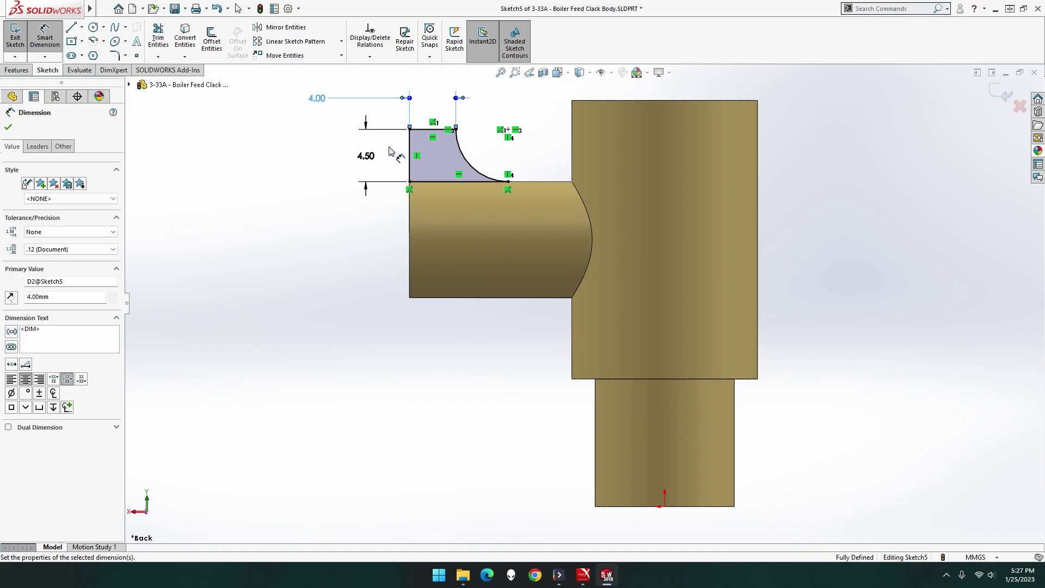
Step: Draw a horizontal centerline along the side branch's axis from its outer end to the junction with the main body
click(82, 28)
click(80, 55)
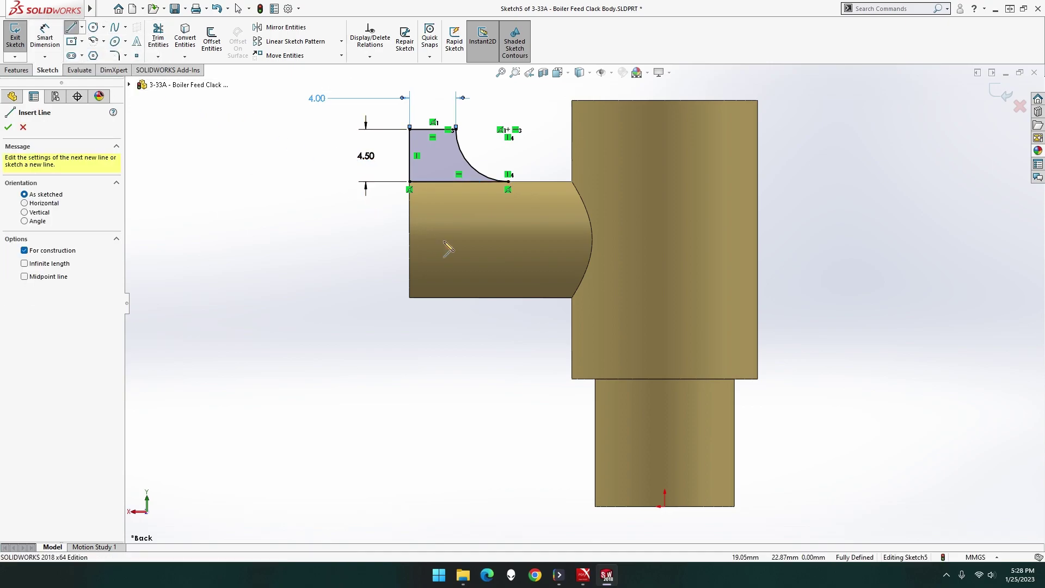
click(409, 239)
click(592, 239)
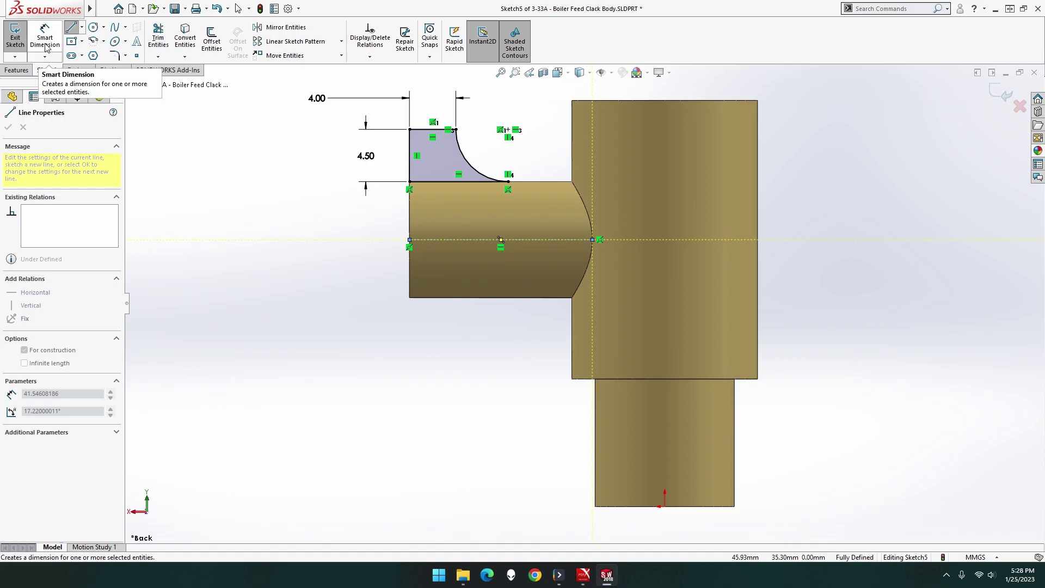
right_click(236, 157)
click(243, 177)
key(Escape)
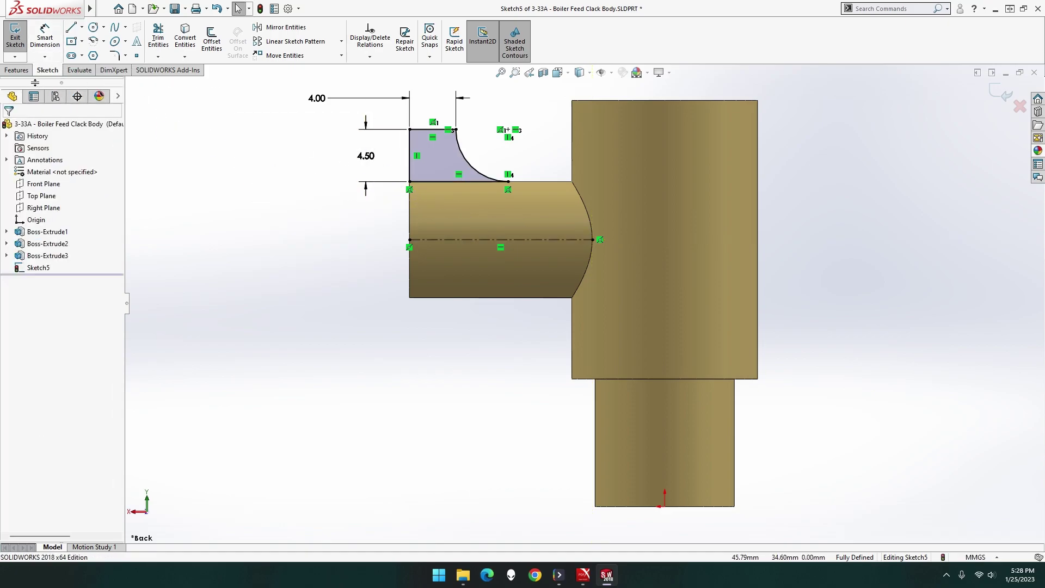
Step: Revolve the curved profile 360 degrees about the branch's centerline as a merged boss
click(25, 71)
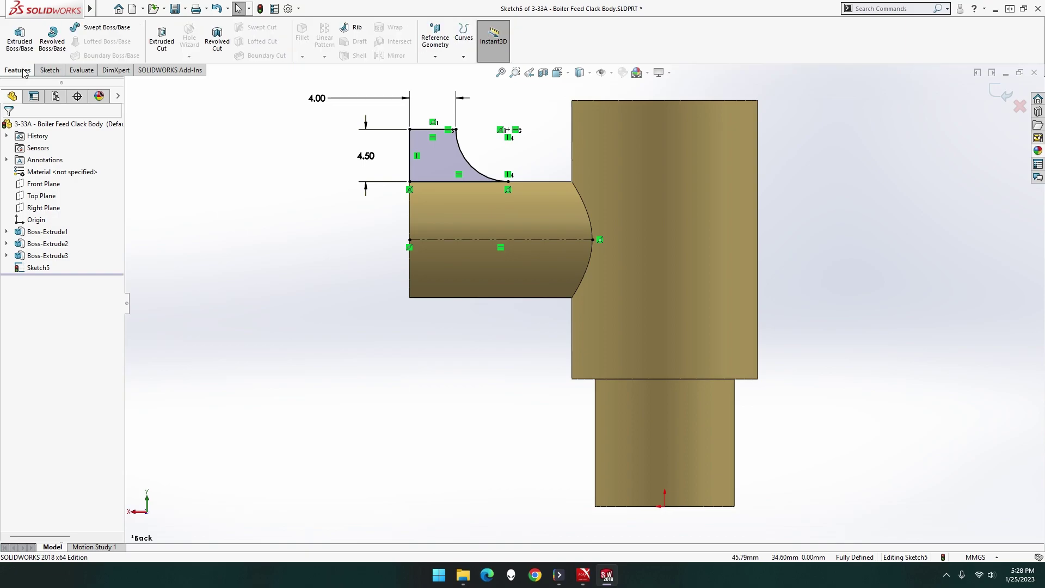
click(55, 49)
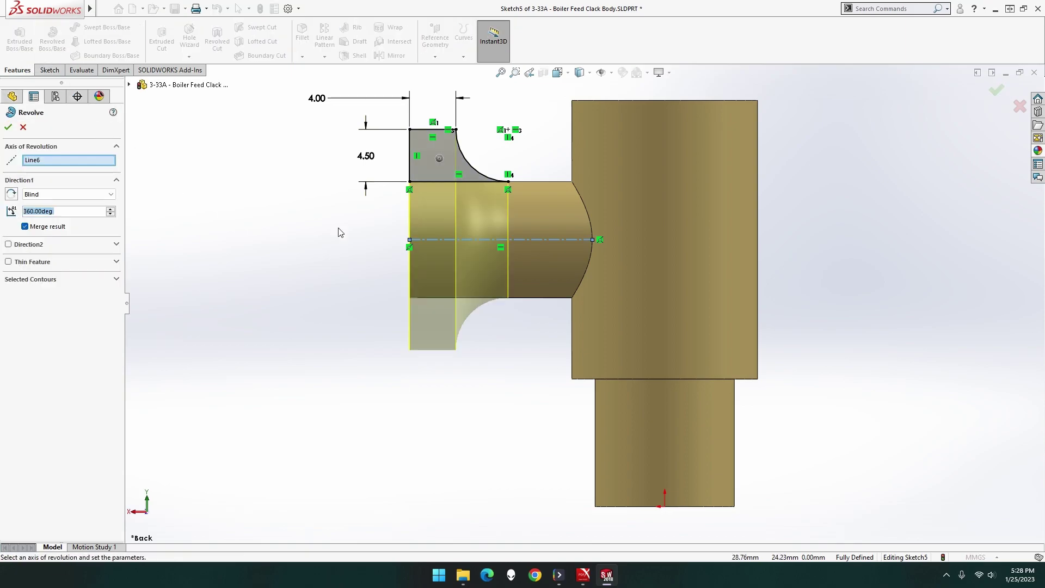
mouse_move(341, 272)
middle_down()
mouse_move(373, 276)
mouse_move(292, 266)
mouse_move(328, 270)
mouse_move(275, 220)
middle_up()
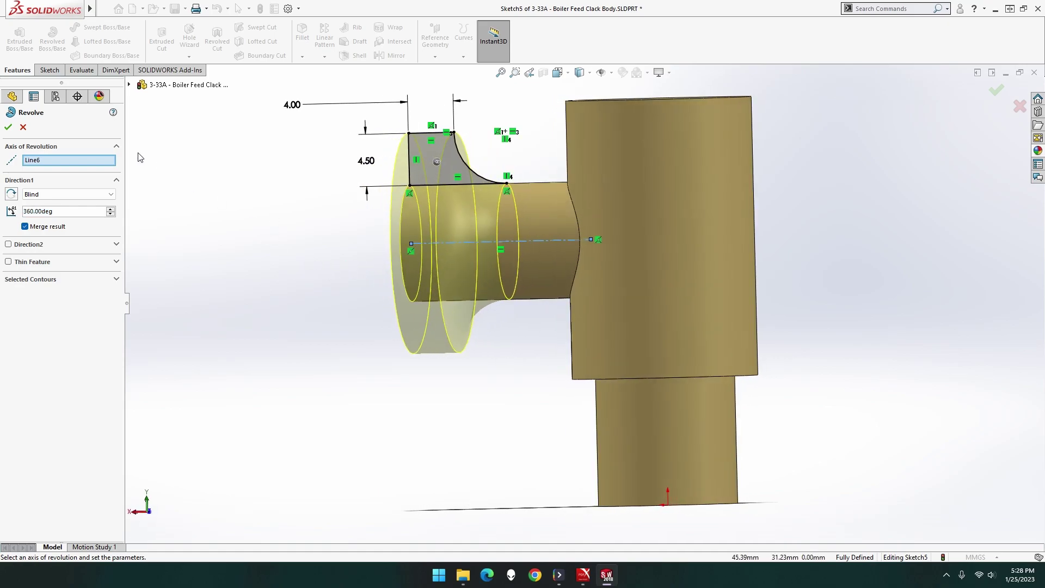
click(8, 127)
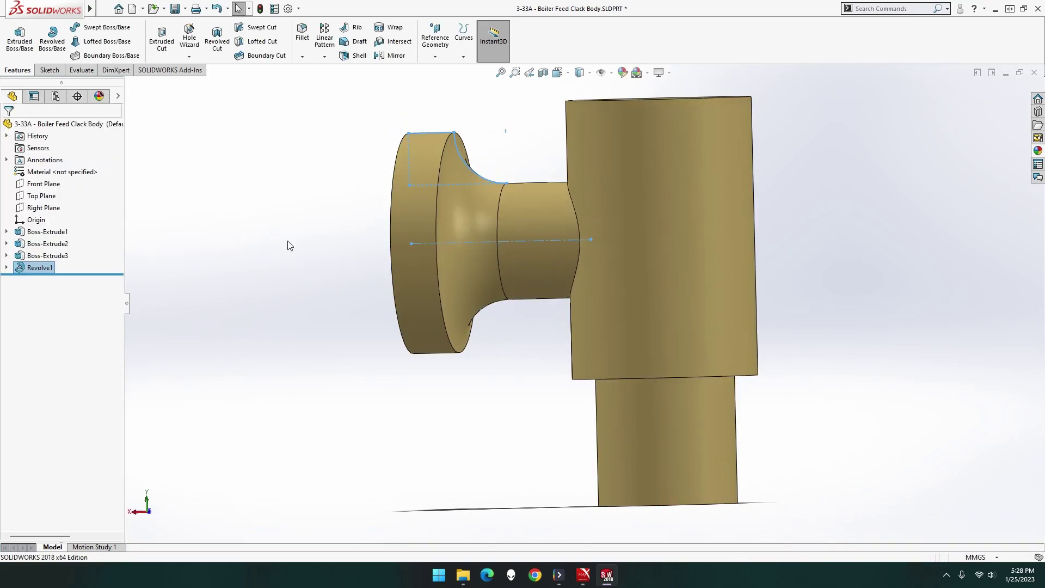
Step: Start a sketch on the flange's outer end face and draw a concentric circle with a radius of about 5.8 mm
mouse_move(313, 243)
middle_down()
mouse_move(364, 237)
mouse_move(315, 233)
middle_up()
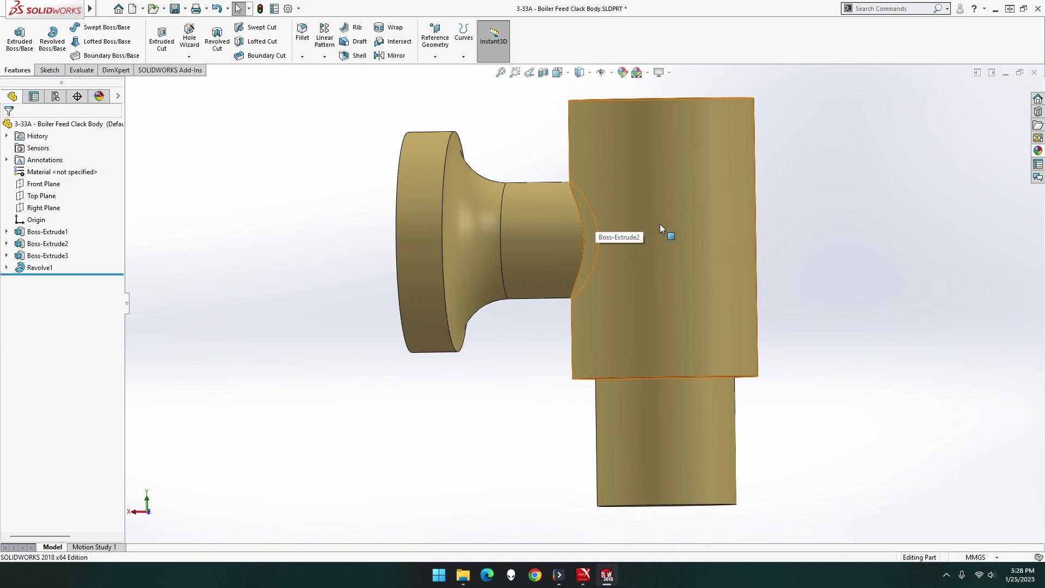
click(533, 237)
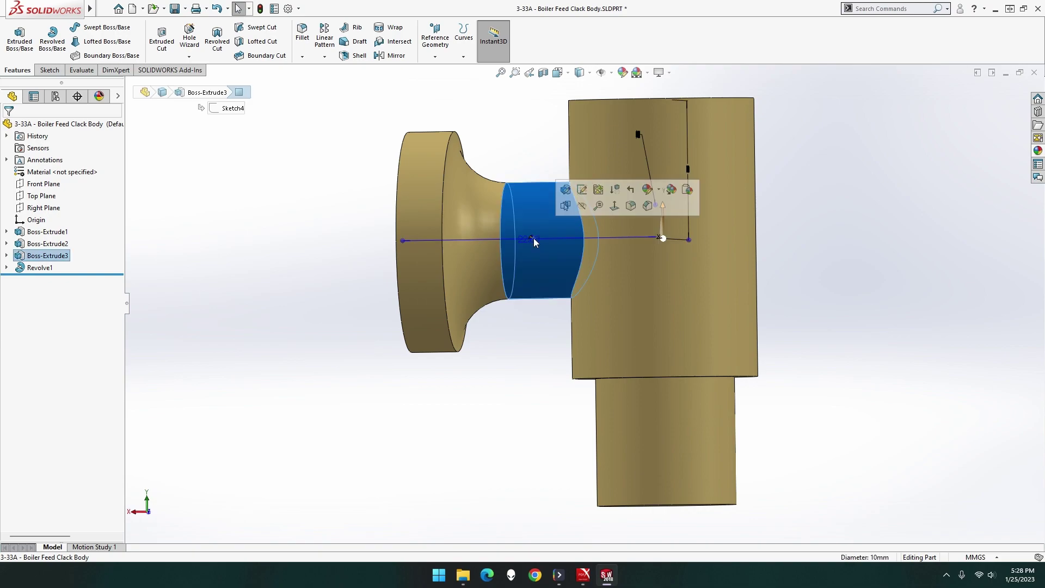
key(z)
middle_drag(533, 237, 558, 368)
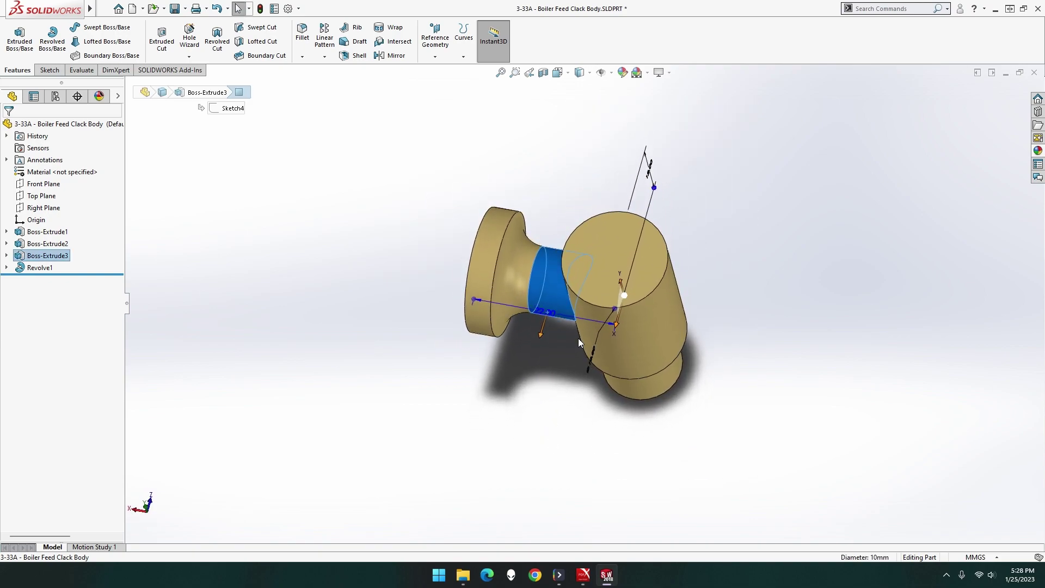
click(305, 260)
mouse_move(303, 259)
middle_down()
mouse_move(348, 215)
mouse_move(418, 219)
middle_up()
right_click(578, 253)
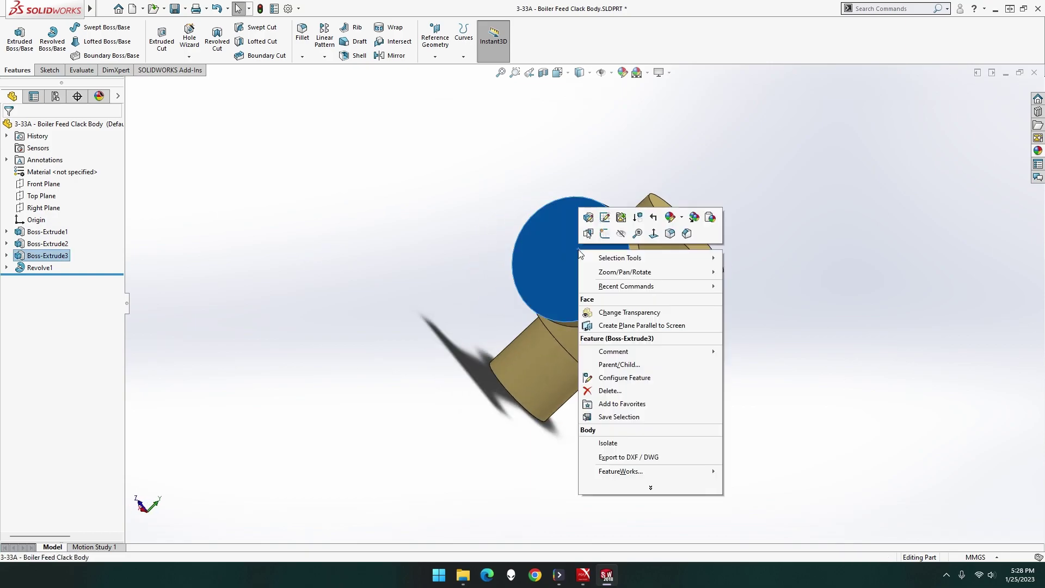
click(603, 234)
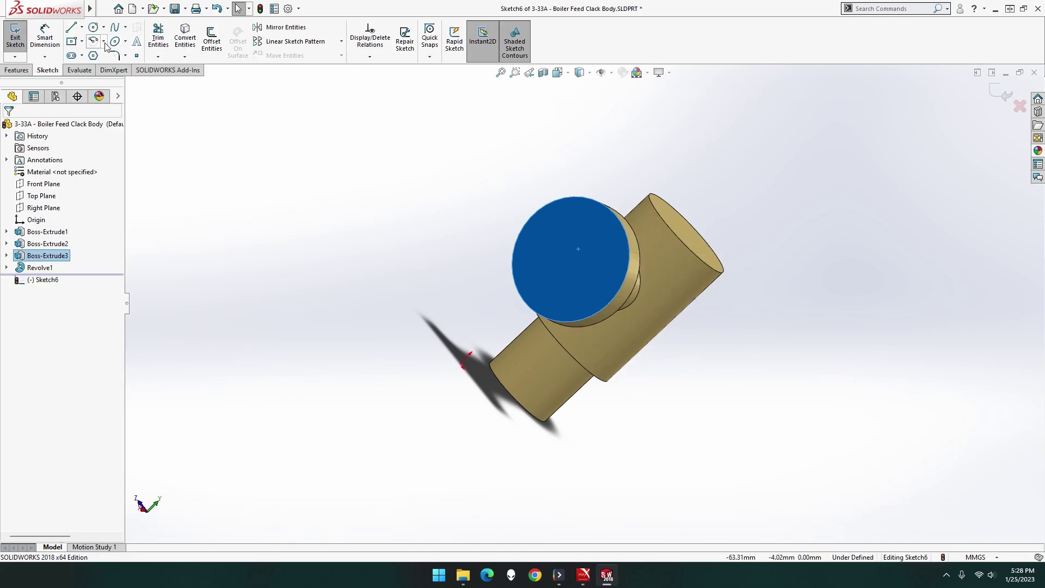
click(93, 28)
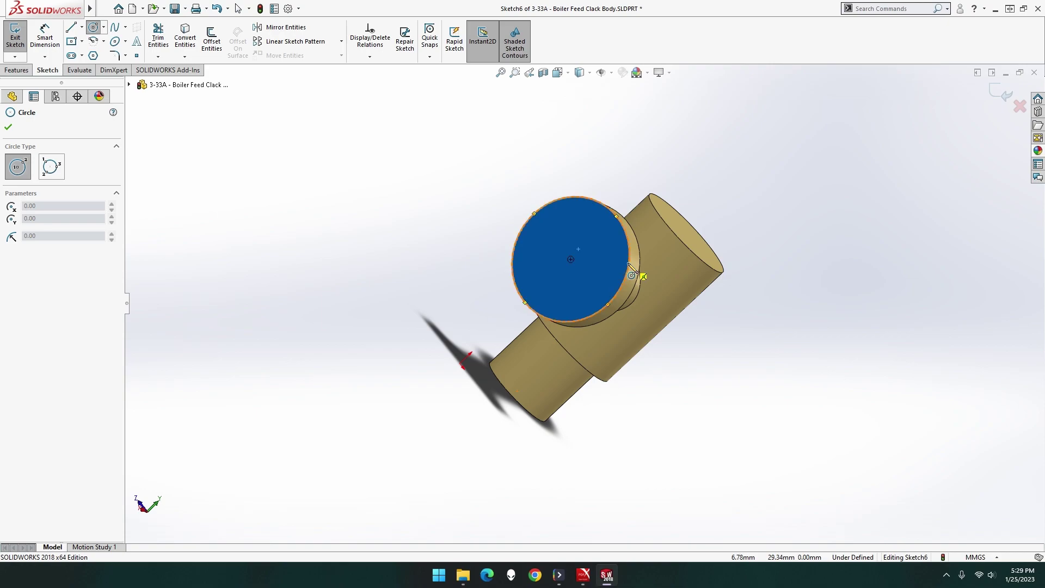
click(571, 259)
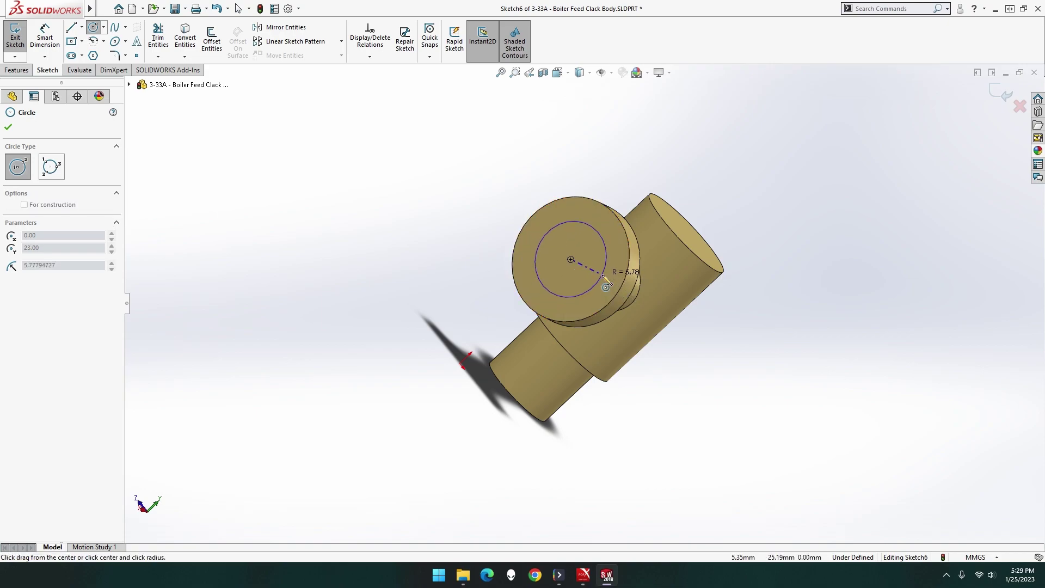
click(603, 276)
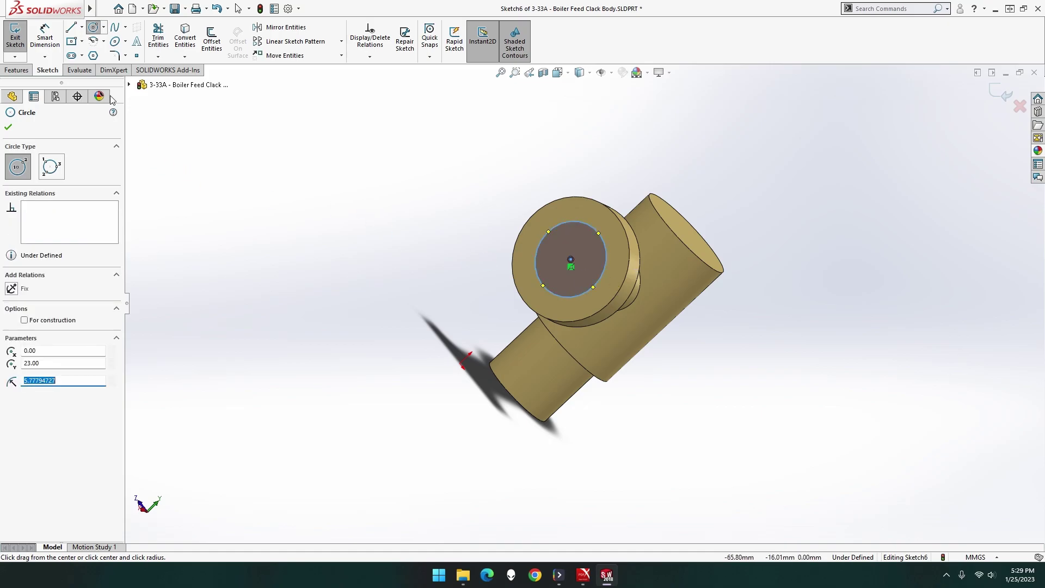
Step: Dimension the diameter of the circle on the flange's end face as 12 mm
click(45, 37)
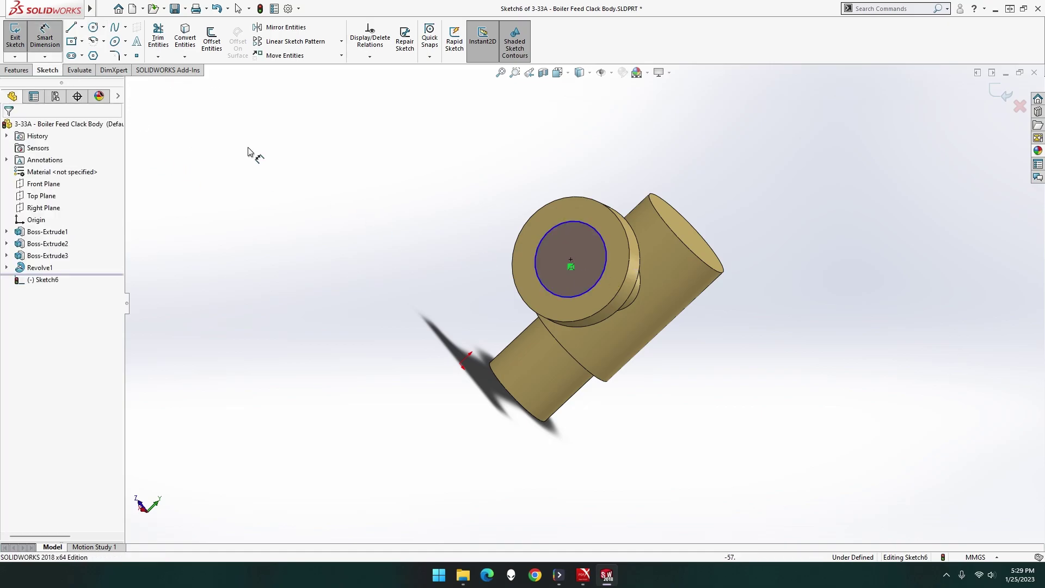
click(572, 222)
click(363, 228)
text(12)
key(Return)
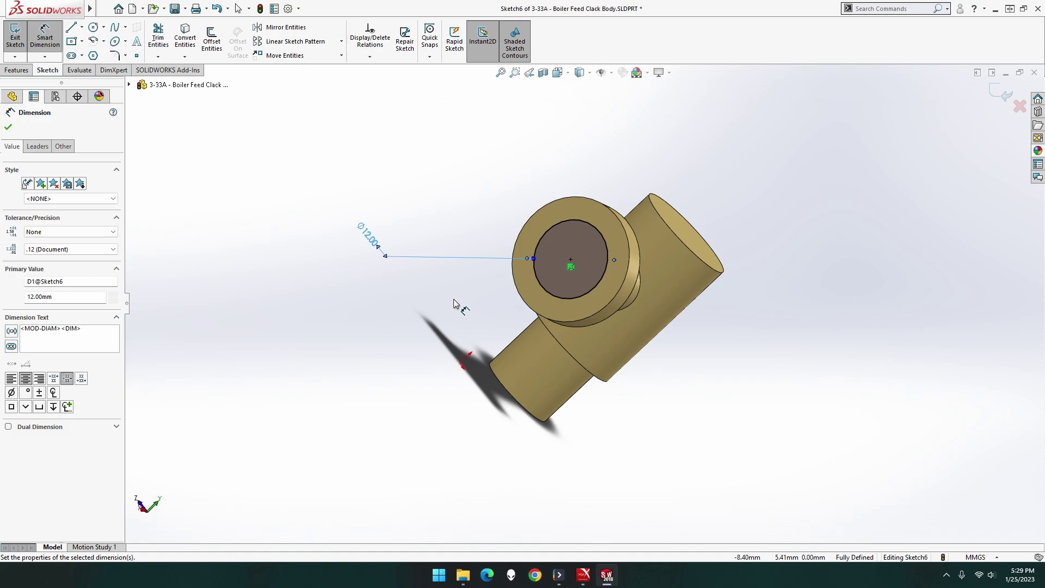
middle_drag(455, 301, 379, 270)
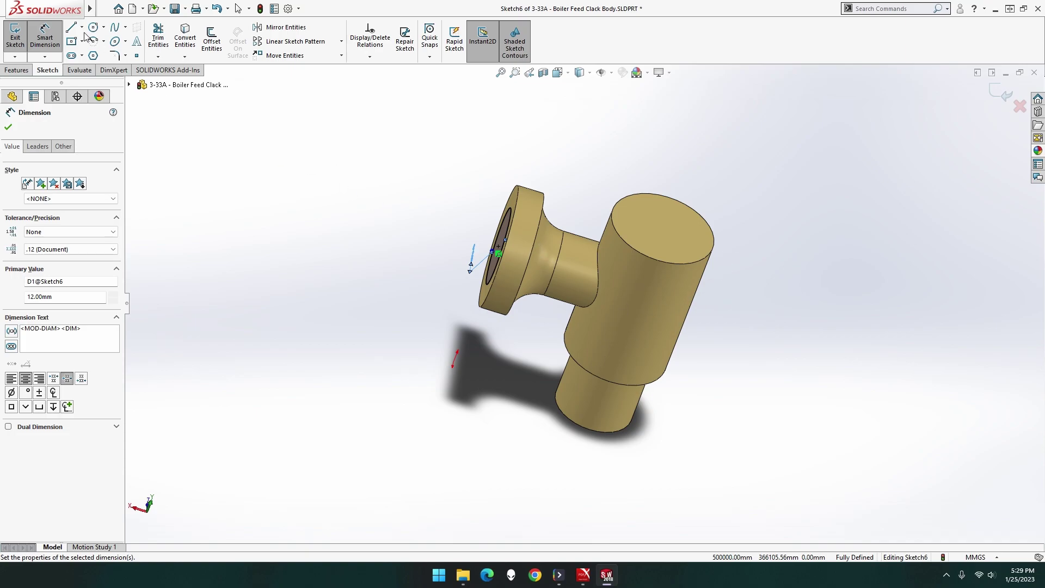
click(27, 71)
click(161, 46)
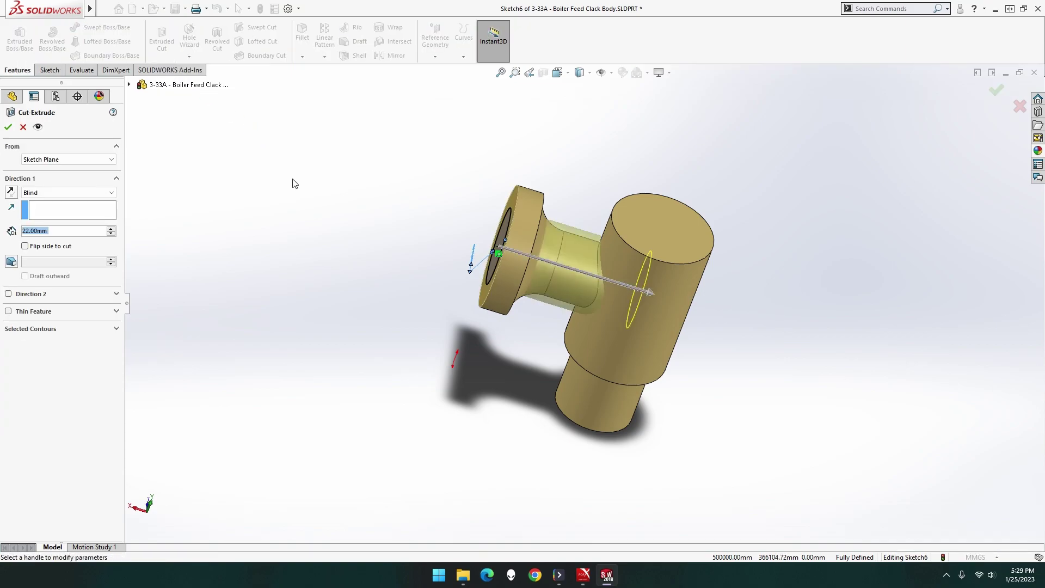
middle_drag(311, 200, 299, 178)
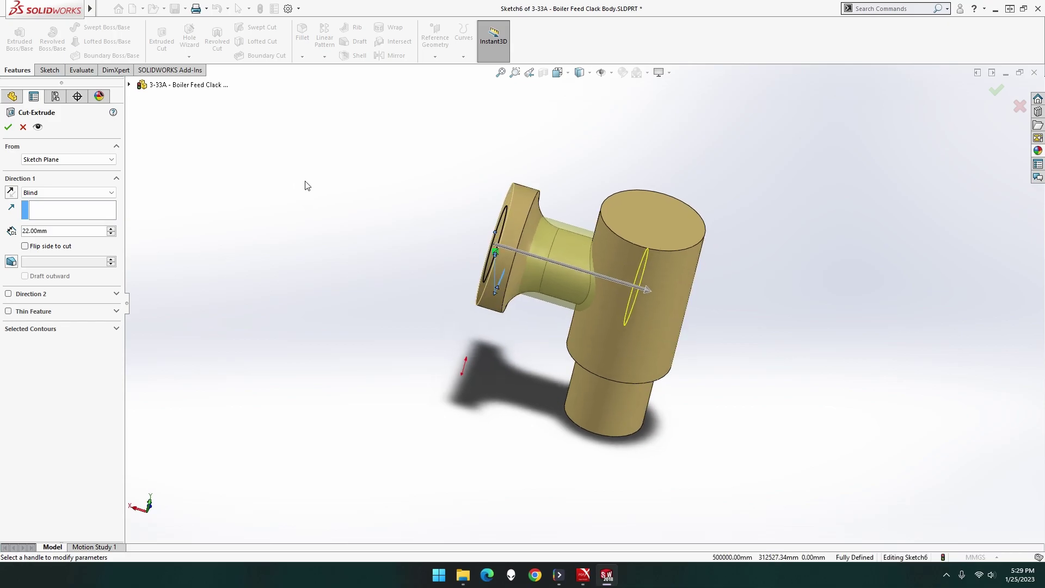
key(alt)
middle_drag(219, 171, 251, 174)
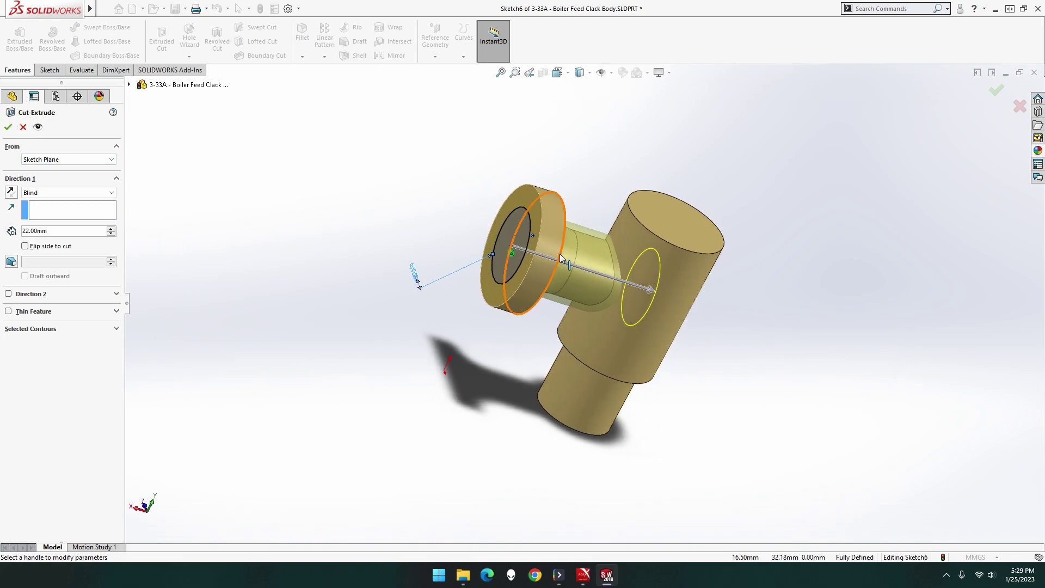
click(23, 127)
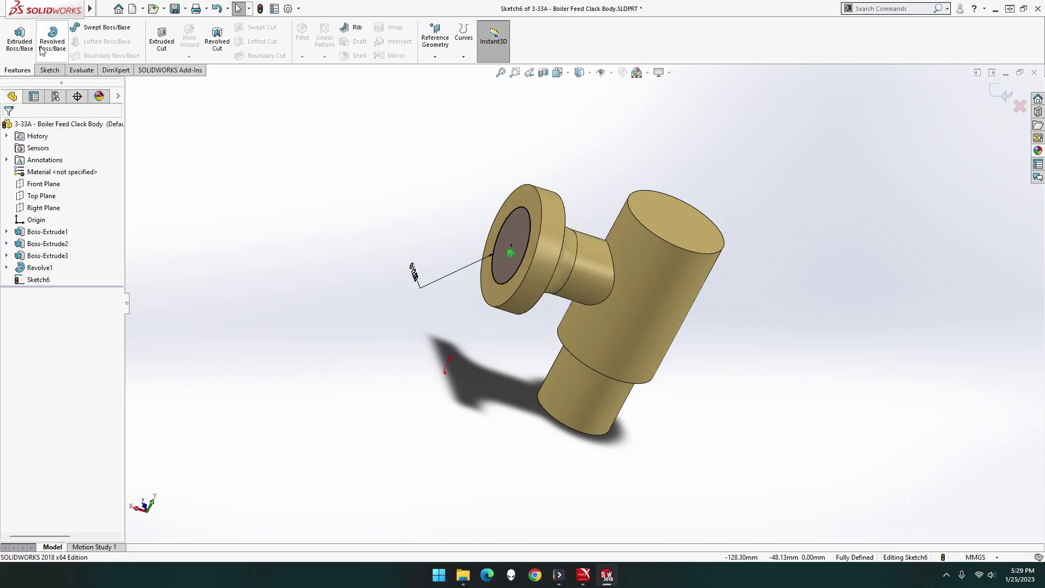
Step: Extrude the 12 mm circle 9 mm outward from the flange's end face as a merged boss
click(20, 39)
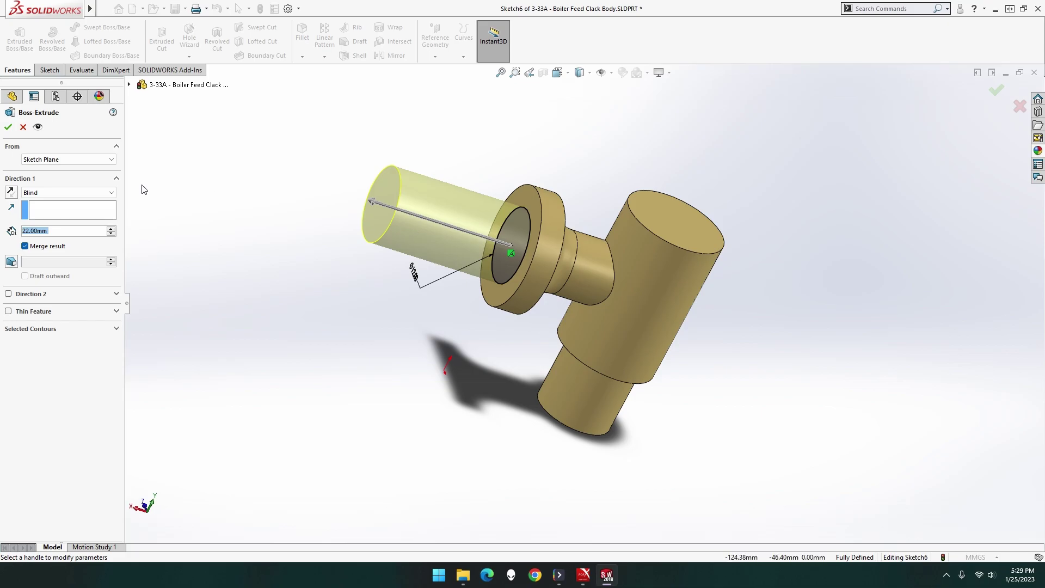
text(9)
key(Return)
click(9, 127)
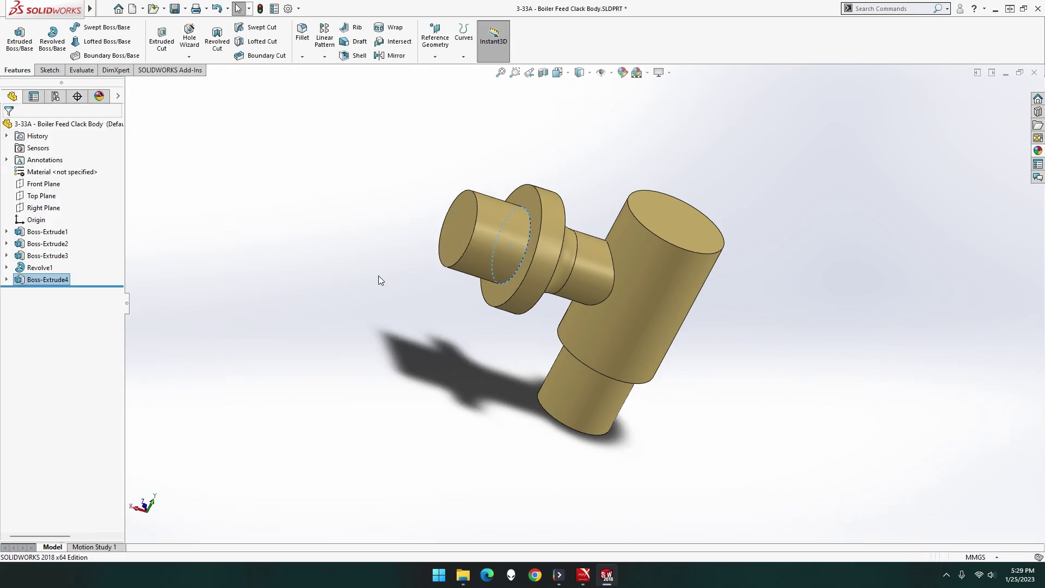
click(443, 346)
Step: Start a sketch on the spigot's outer end face and draw a concentric circle with a radius of about 3.9 mm
middle_drag(450, 338, 465, 288)
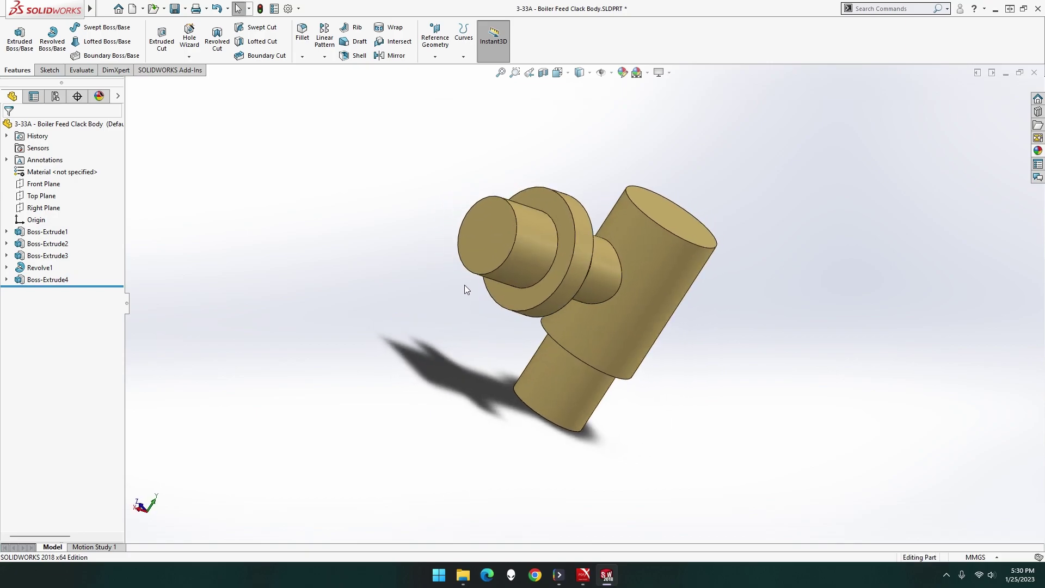
click(486, 235)
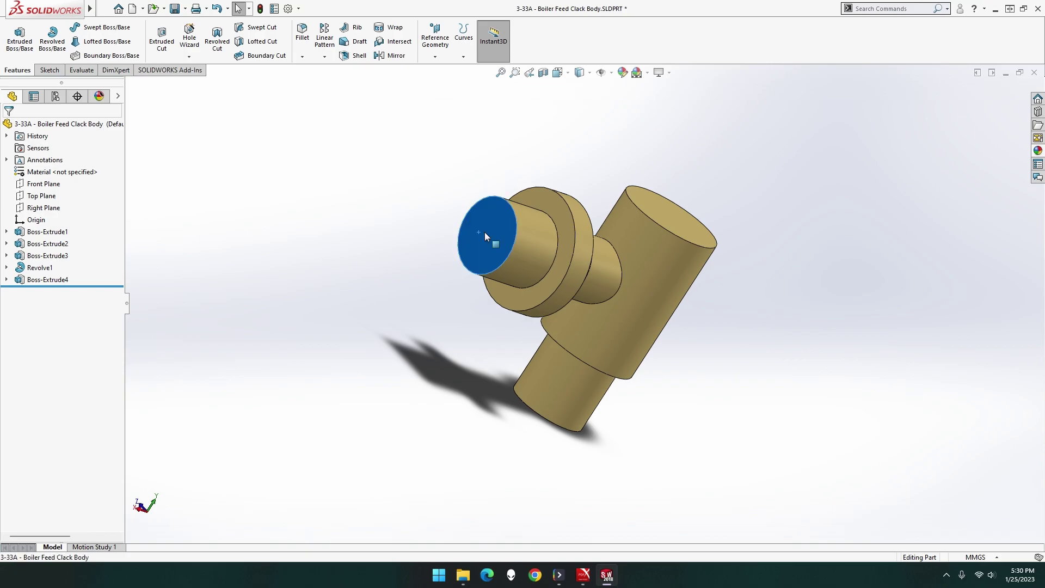
right_click(484, 232)
click(505, 219)
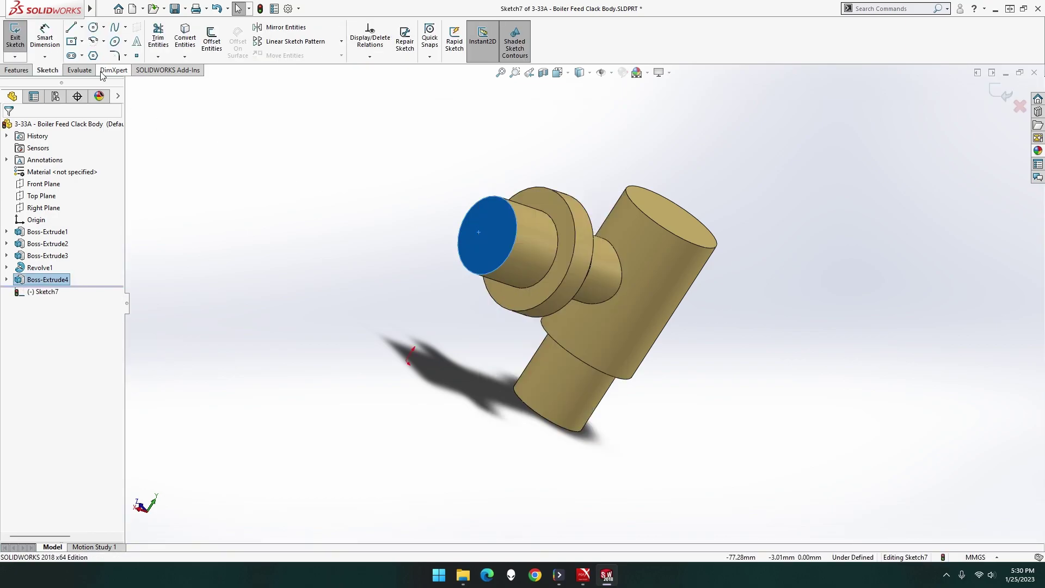
click(94, 27)
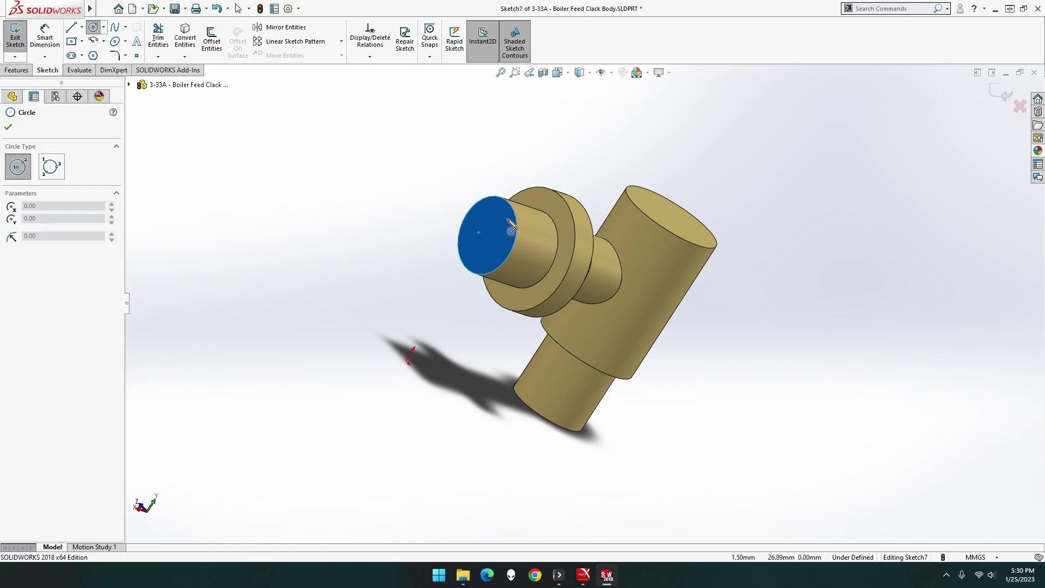
click(487, 241)
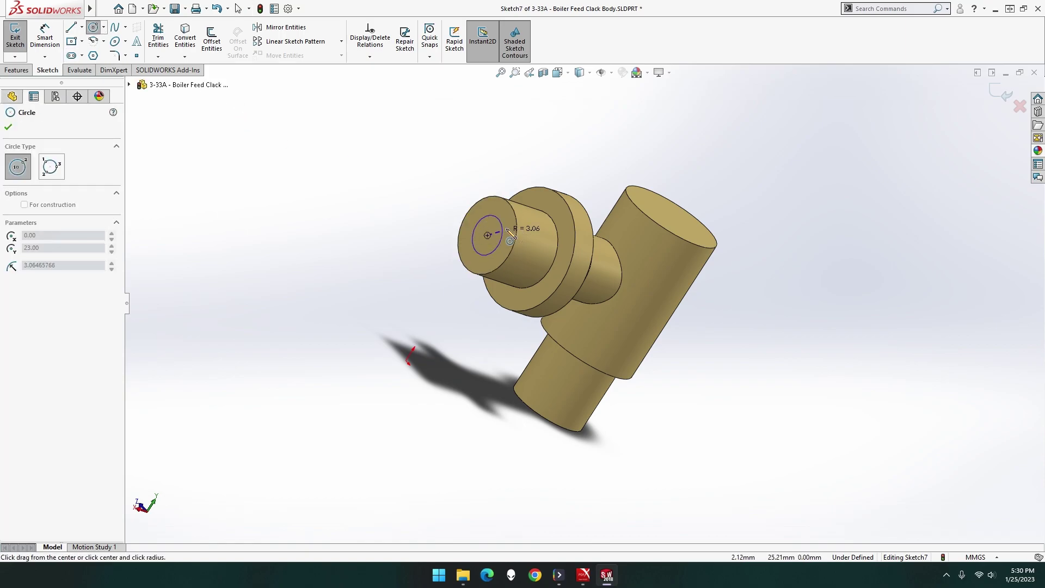
click(505, 234)
Step: Dimension the diameter of the circle on the spigot's end face as 6 mm
click(46, 46)
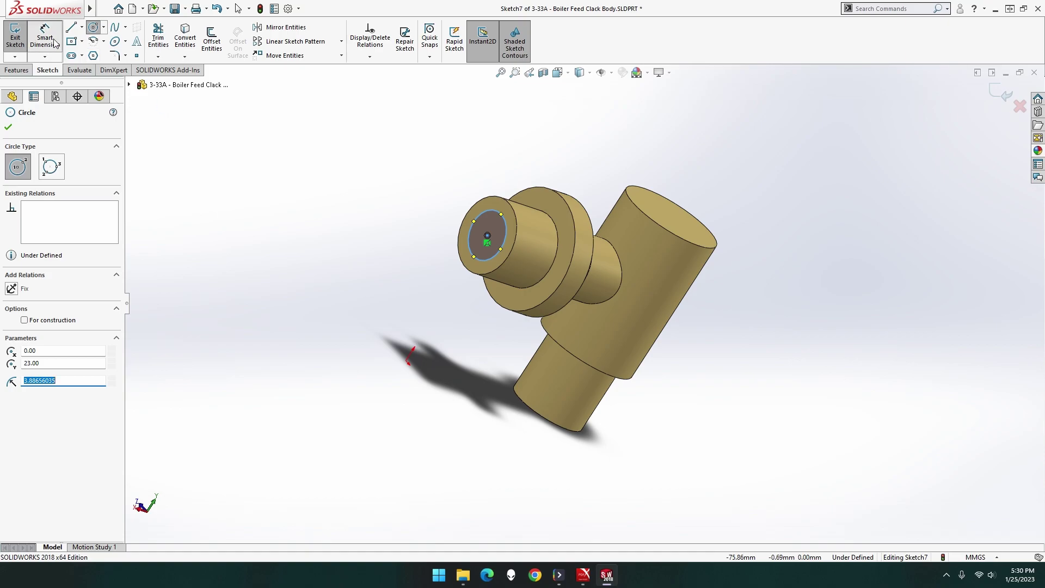
click(481, 214)
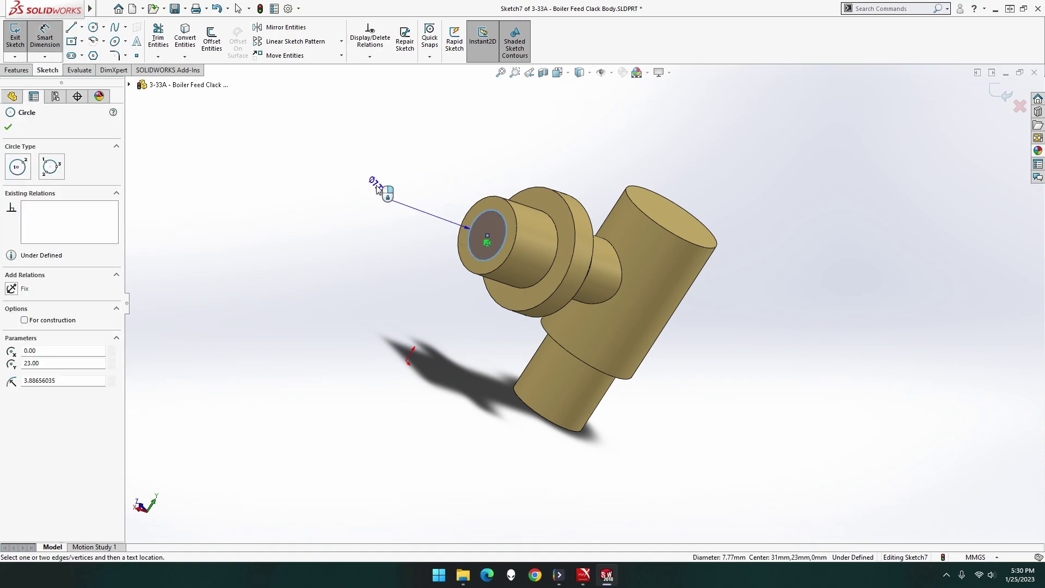
click(350, 262)
text(6)
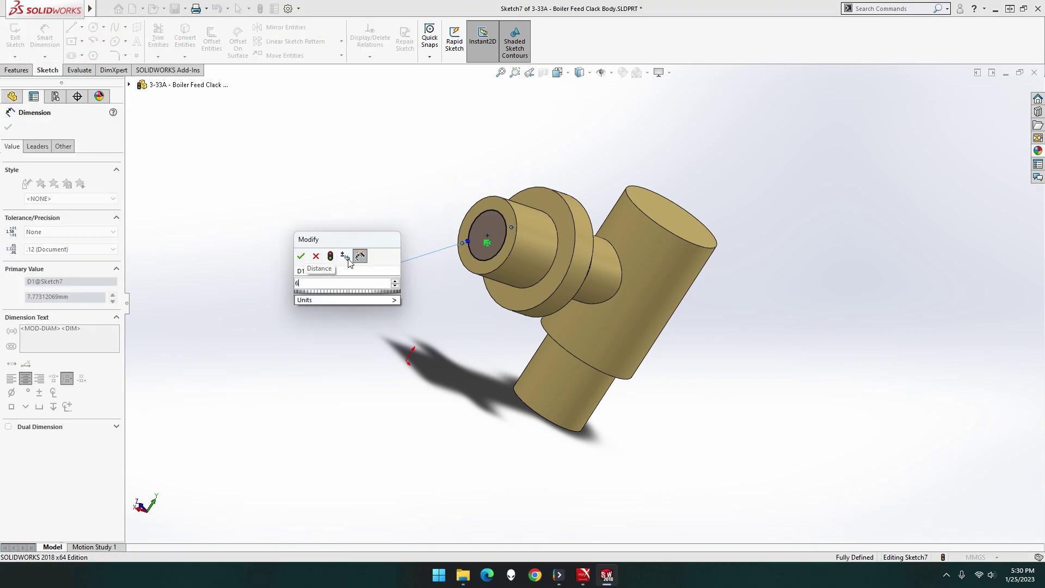
key(Return)
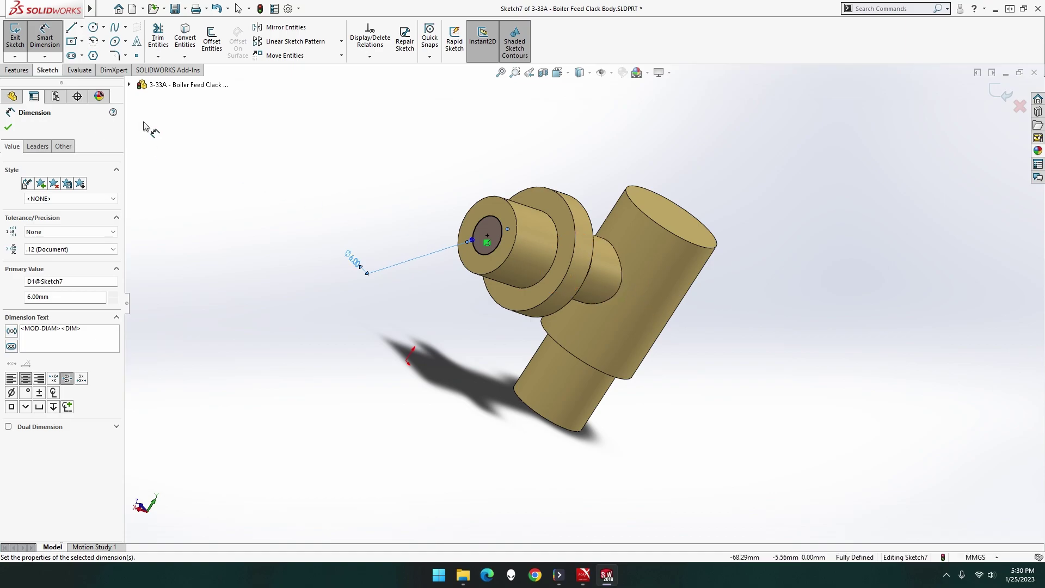
Step: Cut-extrude the 6 mm circle as a blind hole through the side branch to the main body's central axis
click(16, 69)
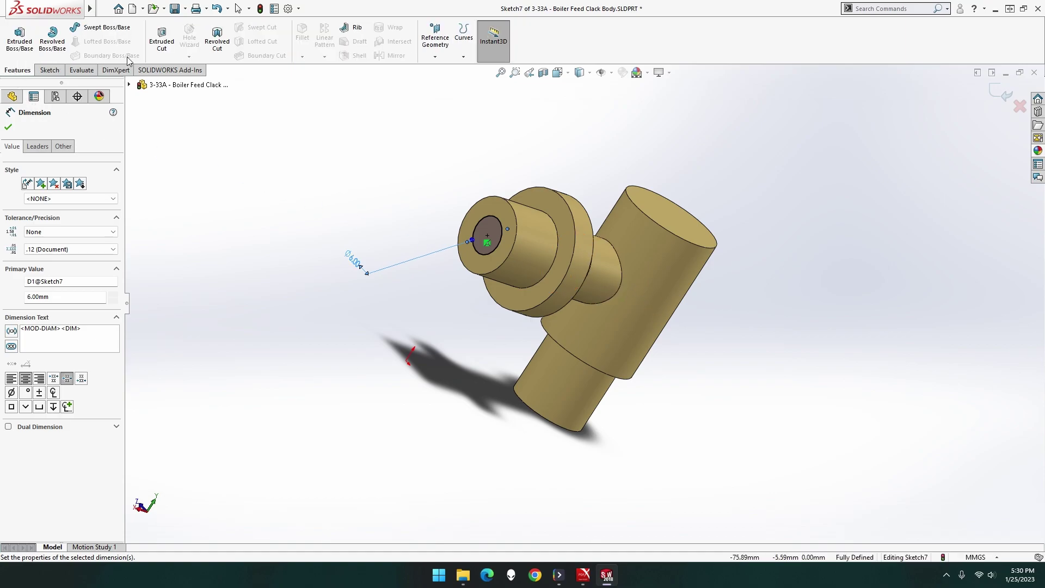
click(161, 38)
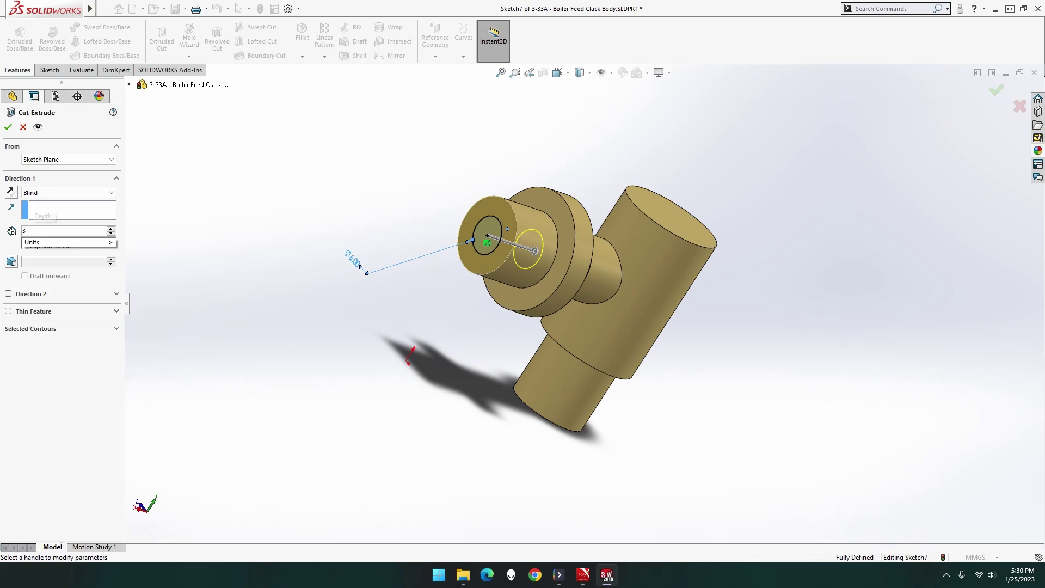
click(8, 128)
middle_drag(338, 251, 387, 214)
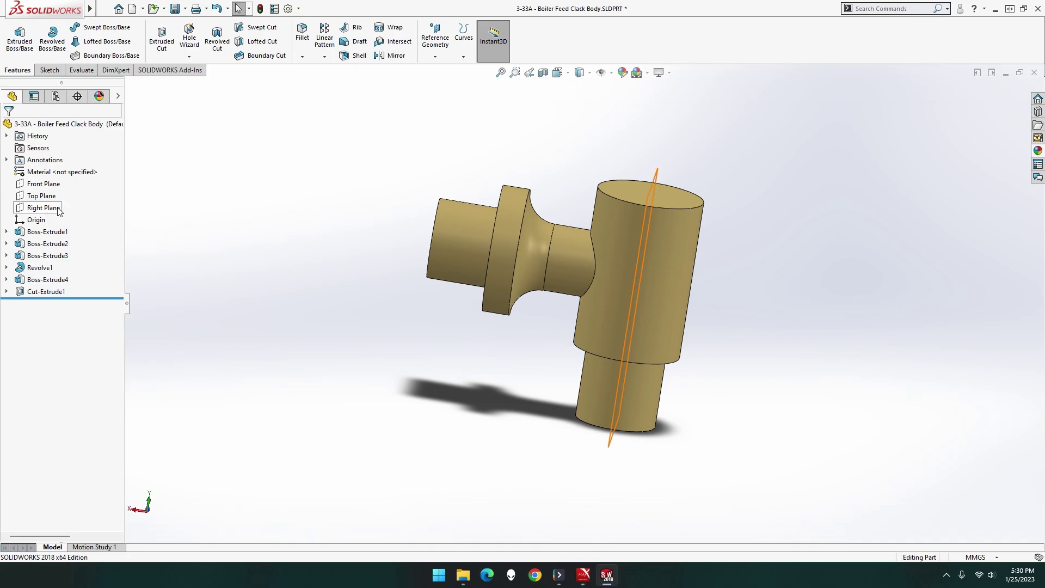
right_click(50, 188)
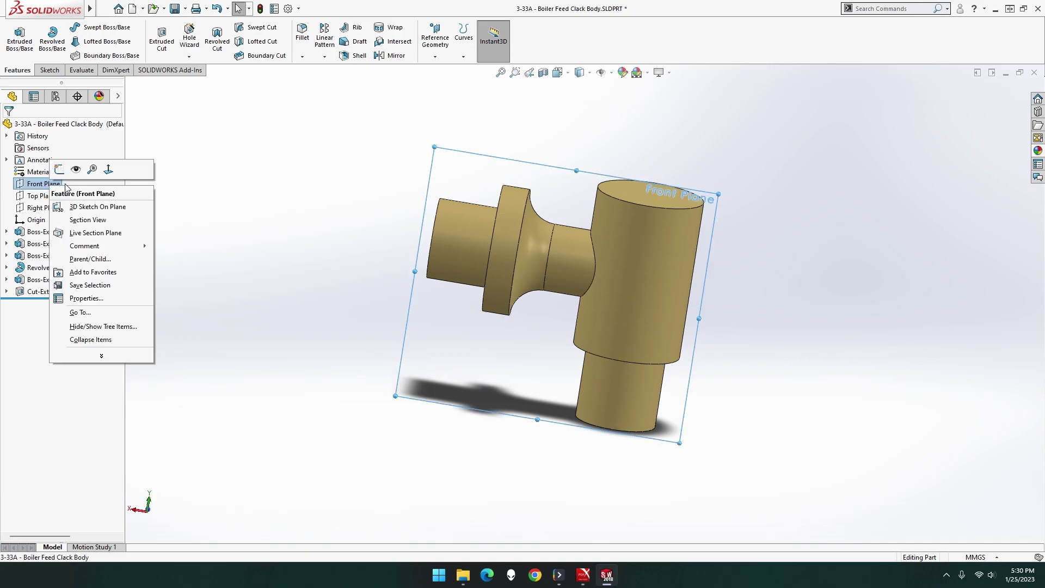
click(61, 176)
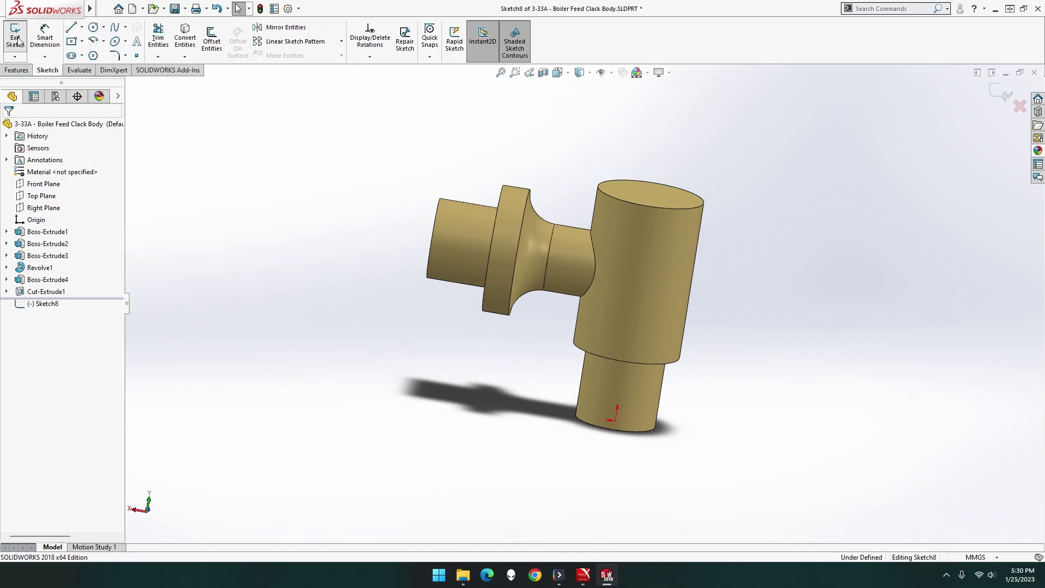
click(15, 37)
Step: Examine the side bore's depth normal to the Front Plane with hidden lines visible, and restore the Shaded With Edges display
right_click(44, 184)
click(107, 169)
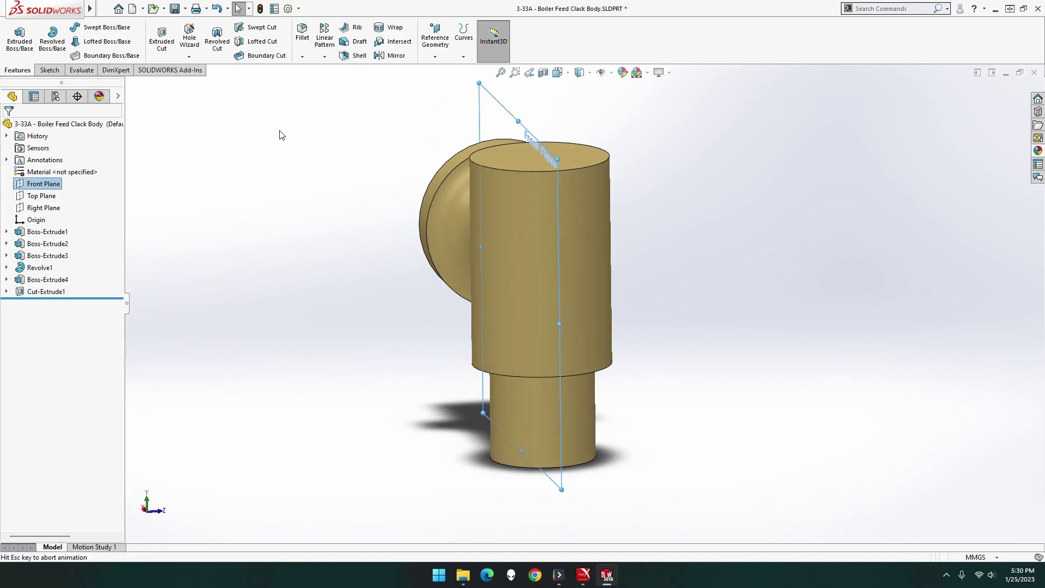
click(589, 74)
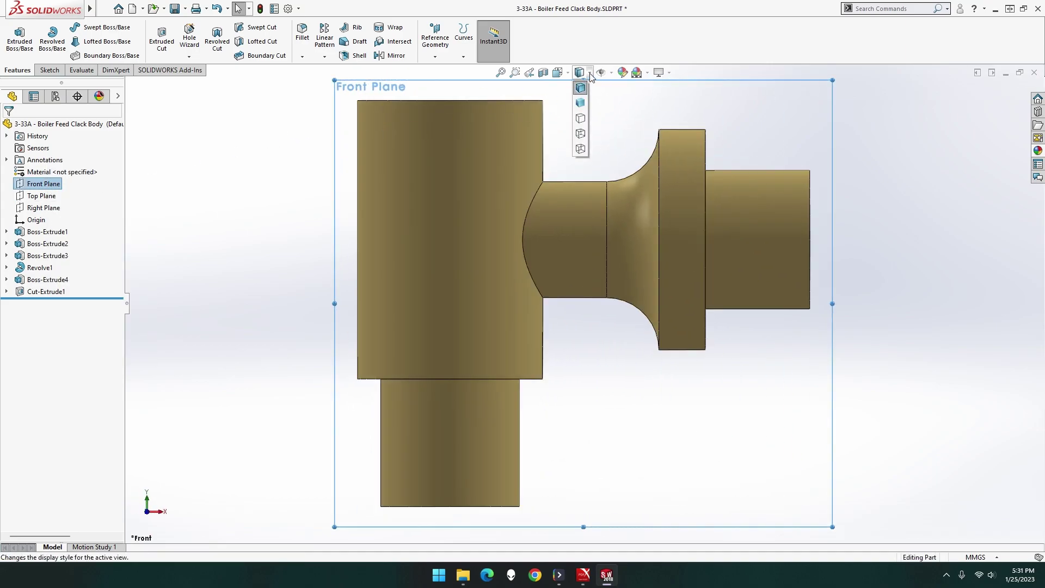
click(581, 133)
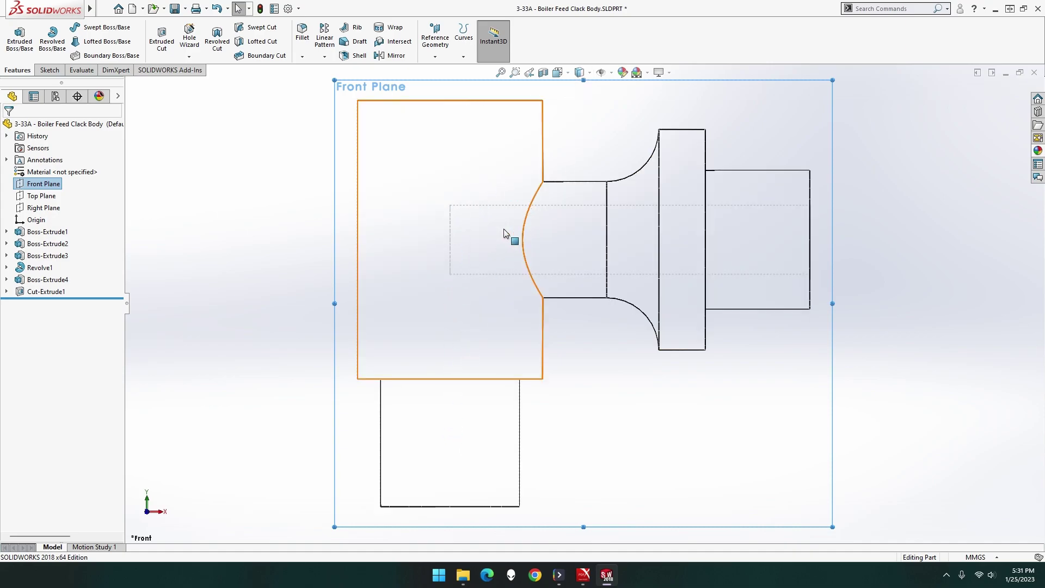
click(579, 73)
click(583, 99)
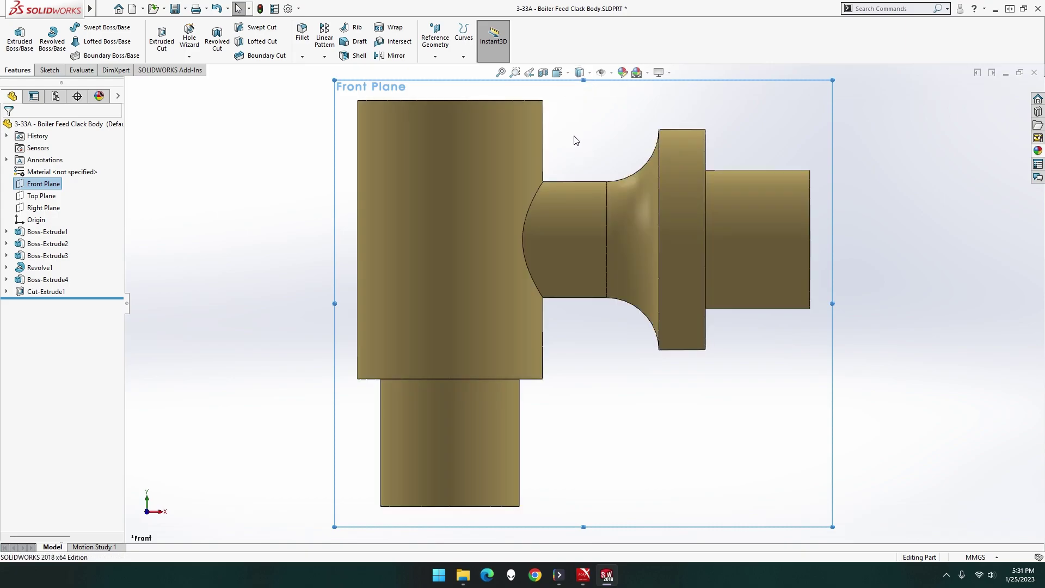
mouse_move(485, 215)
middle_down()
mouse_move(588, 217)
mouse_move(736, 260)
middle_up()
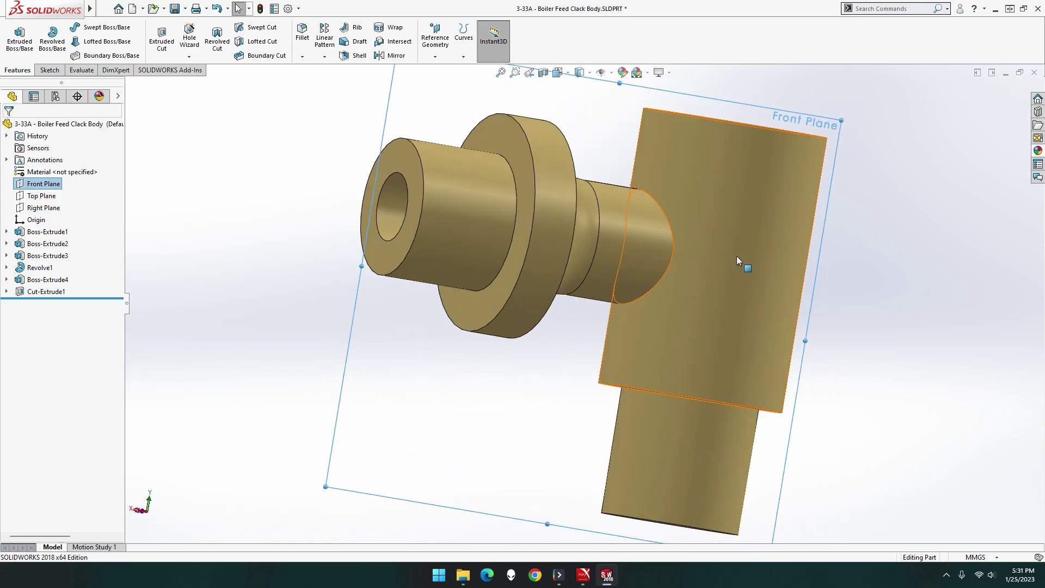
click(876, 260)
scroll(877, 260, up, 3)
middle_drag(838, 250, 810, 276)
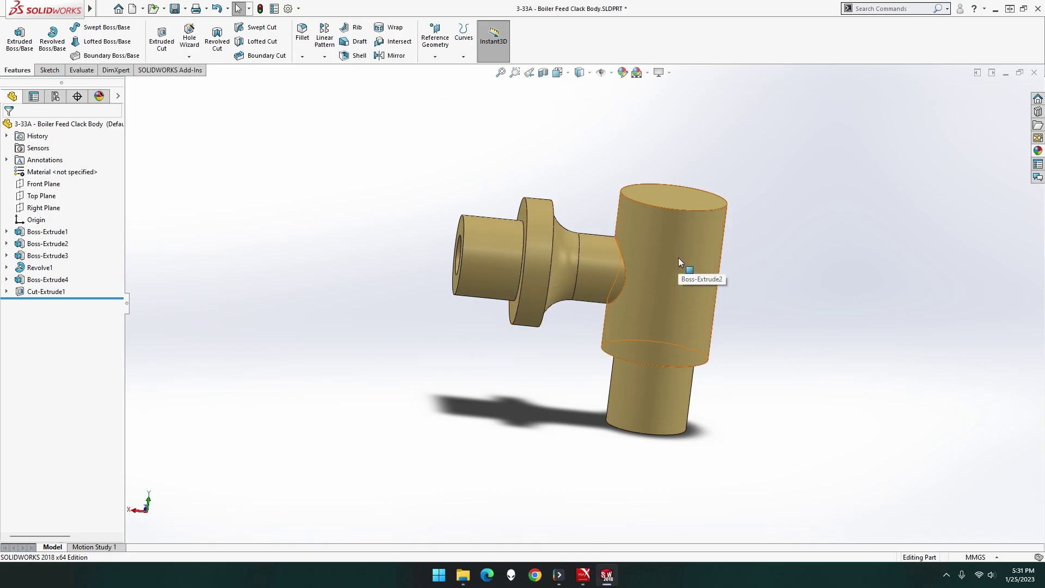
Step: Start a sketch on the main body's top face and draw a concentric circle with a radius of about 5.5 mm
middle_drag(684, 254, 666, 218)
right_click(666, 219)
click(692, 203)
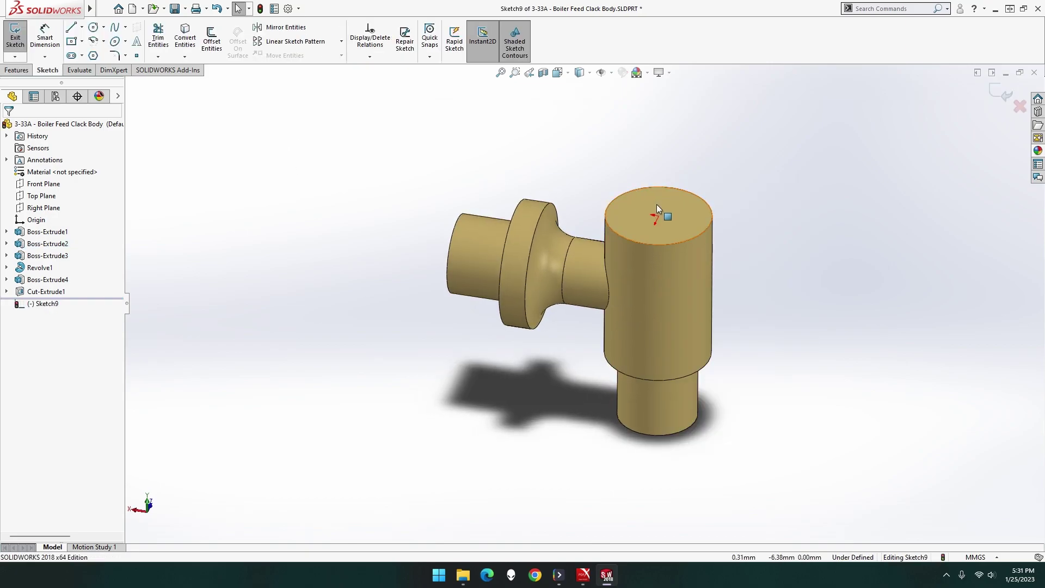
click(94, 27)
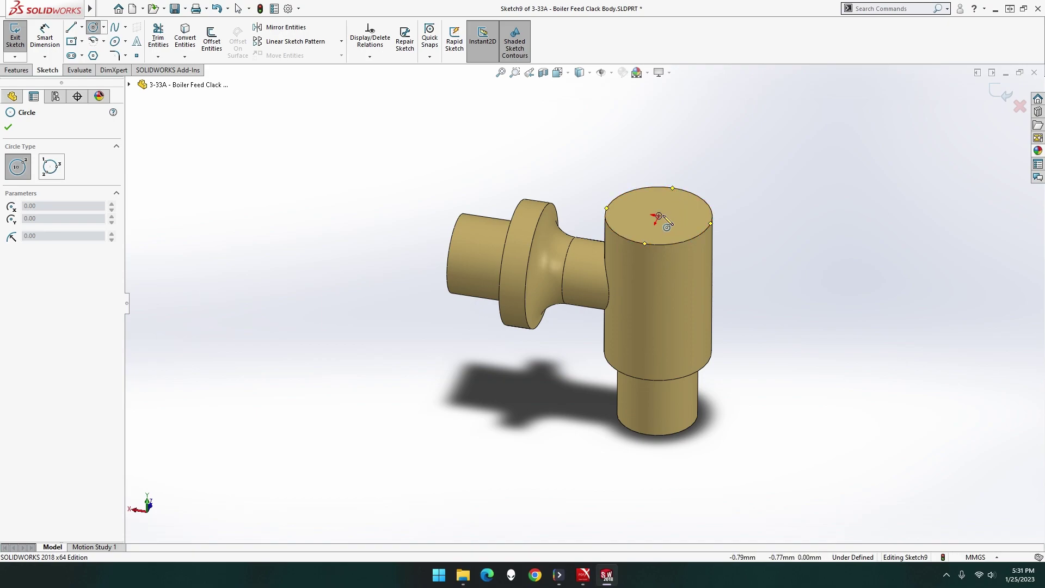
click(659, 216)
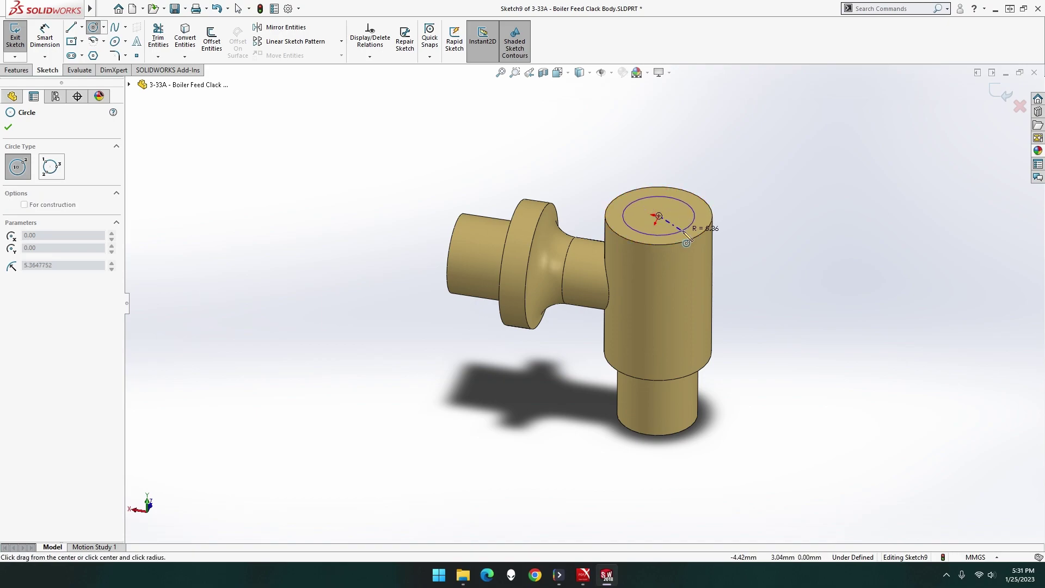
click(688, 239)
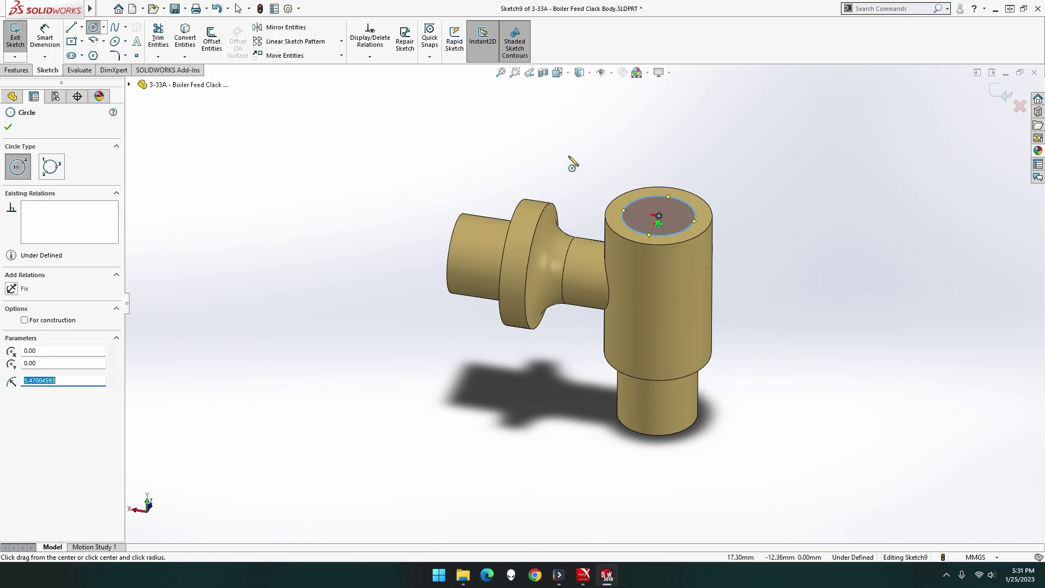
Step: Dimension the diameter of the circle on the main body's top face as 12 mm
click(45, 38)
click(678, 198)
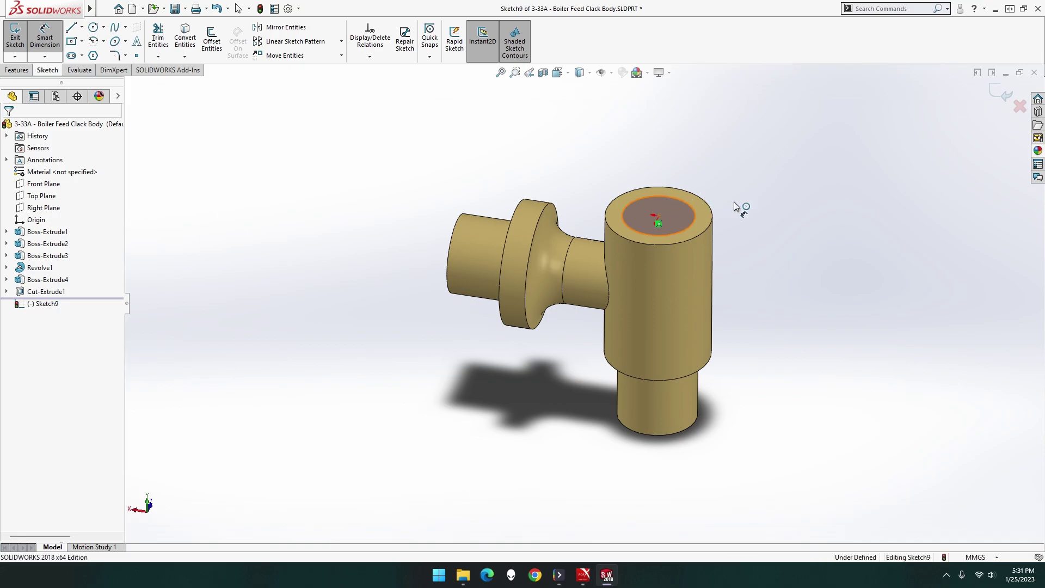
click(786, 187)
key(Return)
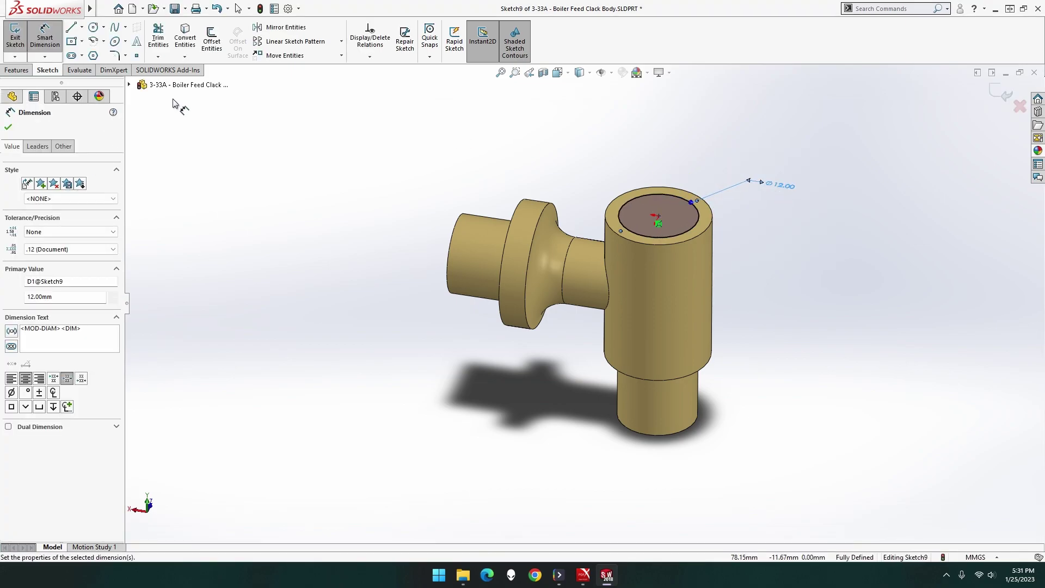
Step: Cut-extrude the 12 mm circle 19 mm deep down into the main body as a blind hole
click(22, 72)
click(162, 39)
text(19)
key(Return)
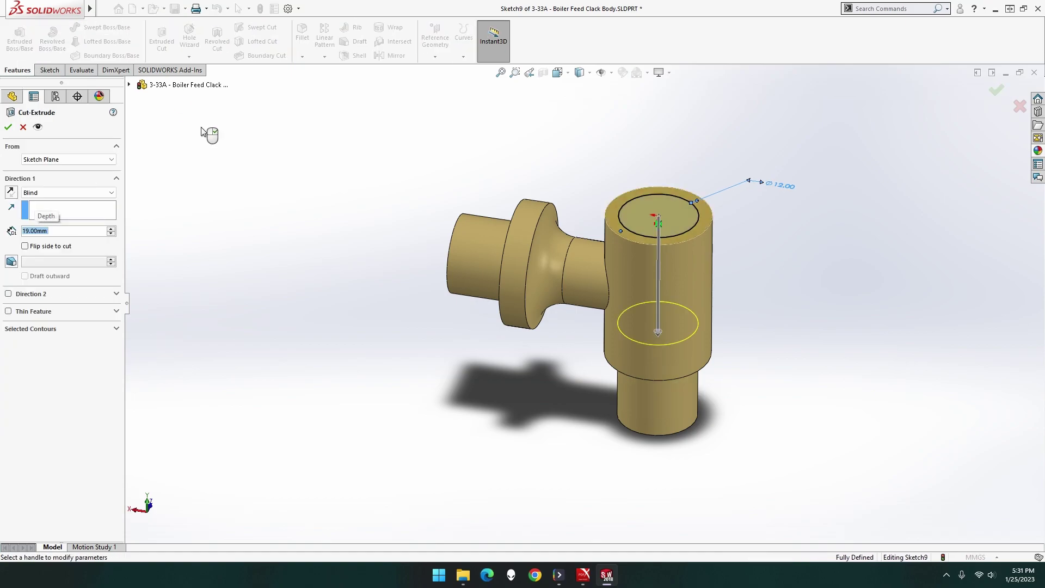
click(9, 129)
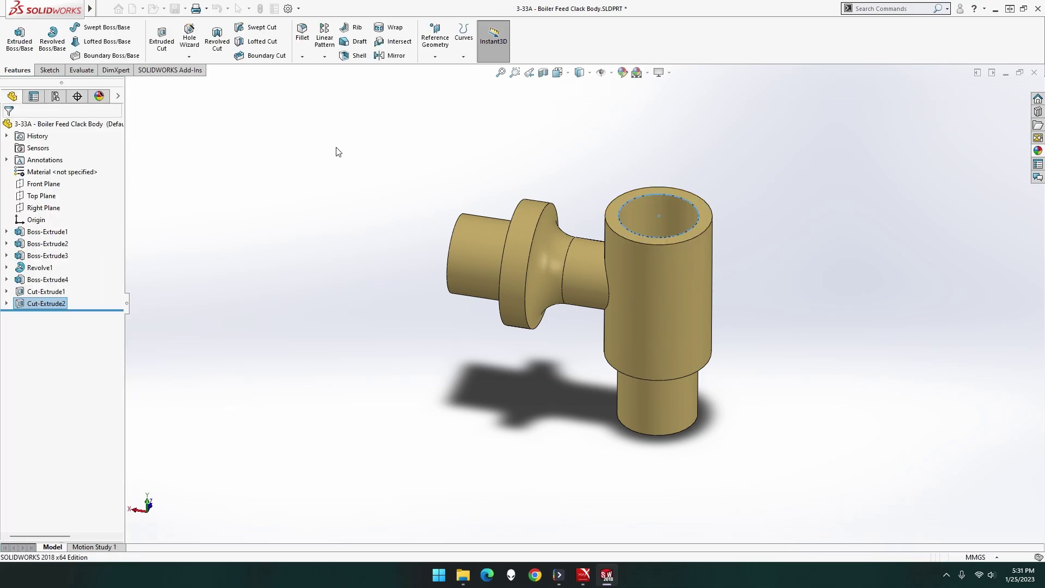
Step: Save the clack body part with its bores cut
middle_drag(452, 152, 636, 438)
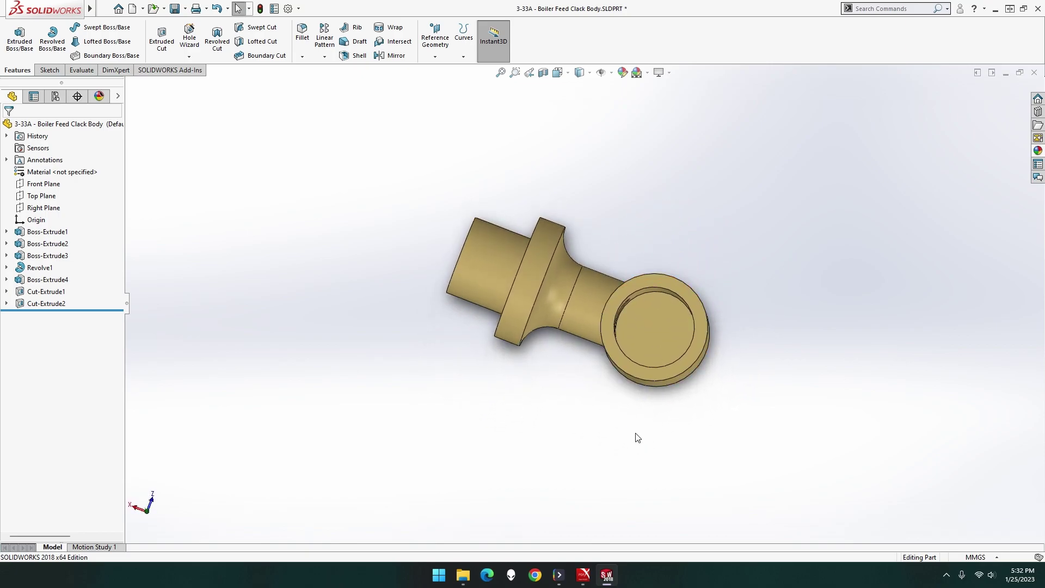
middle_drag(531, 313, 553, 363)
middle_drag(621, 338, 546, 396)
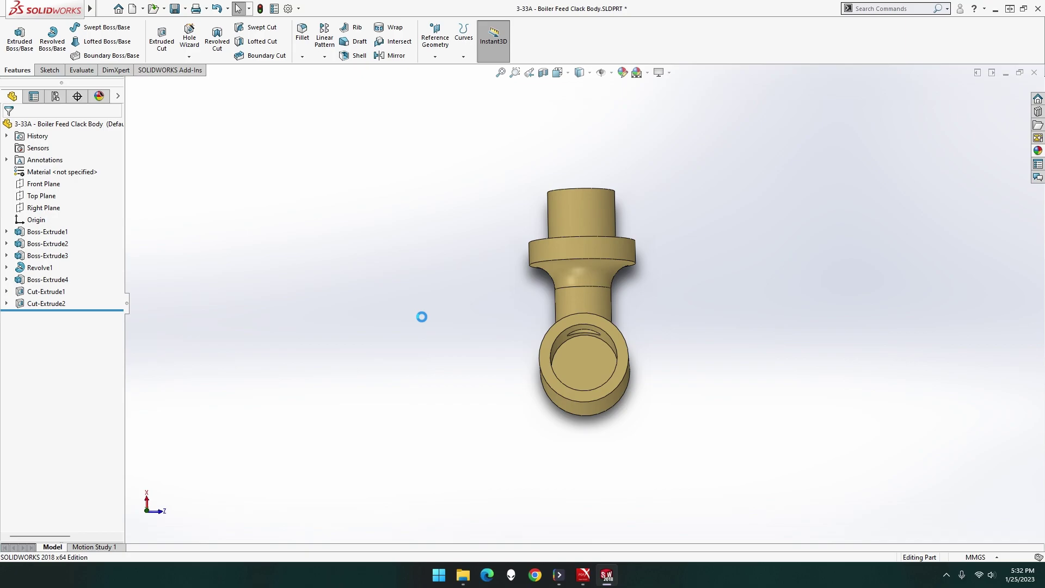
key(ctrl+s)
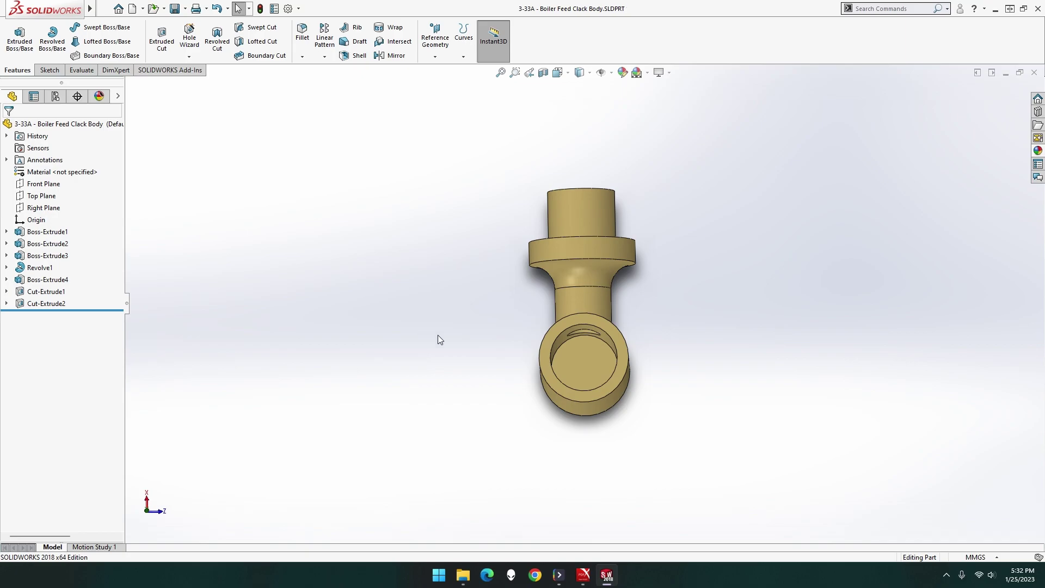
Step: Start a sketch on the floor of the main body's 12 mm bore and draw a concentric circle with a radius of about 2.7 mm
click(588, 361)
right_click(588, 361)
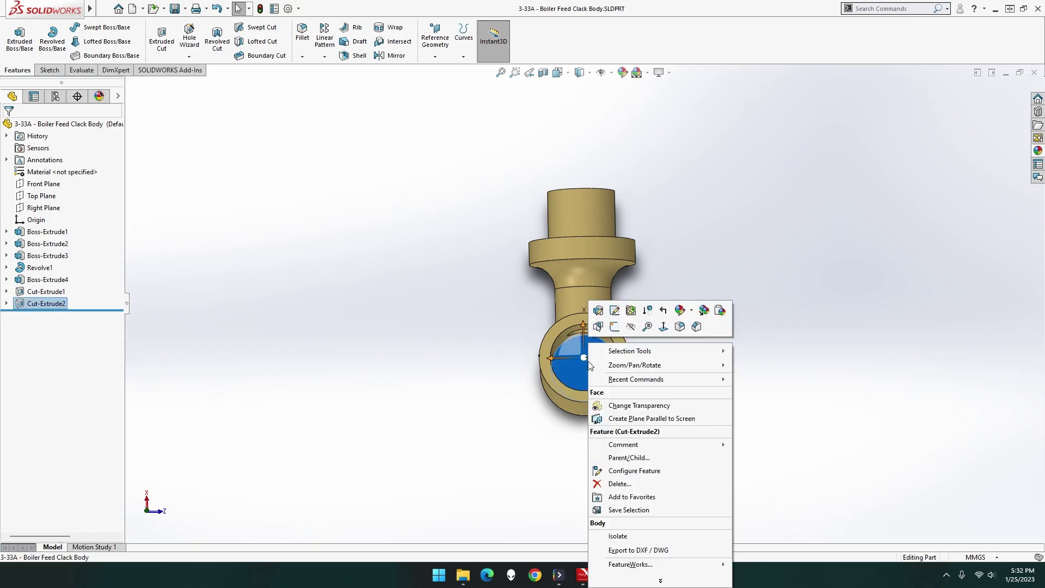
click(615, 327)
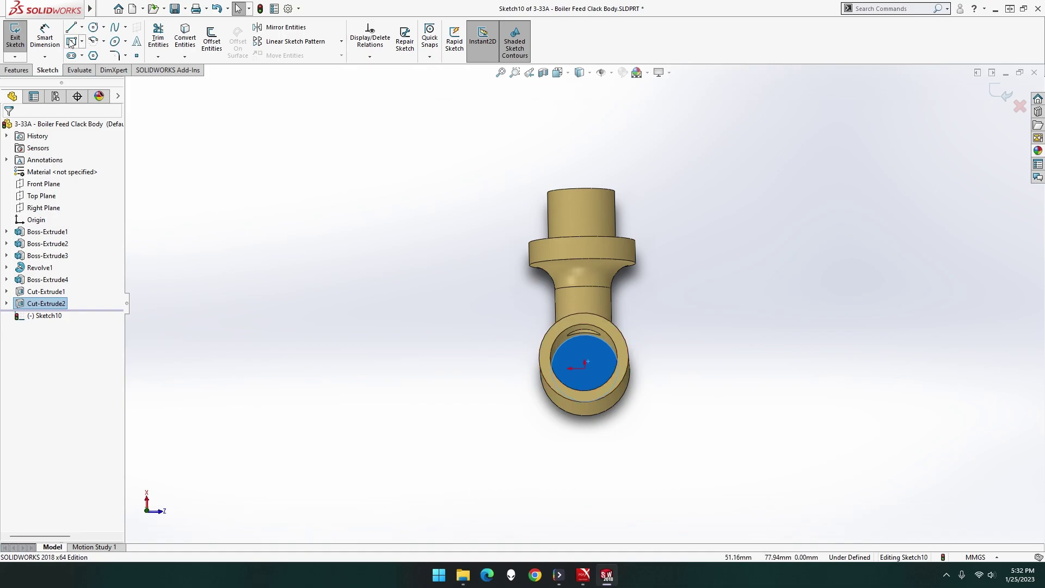
click(92, 28)
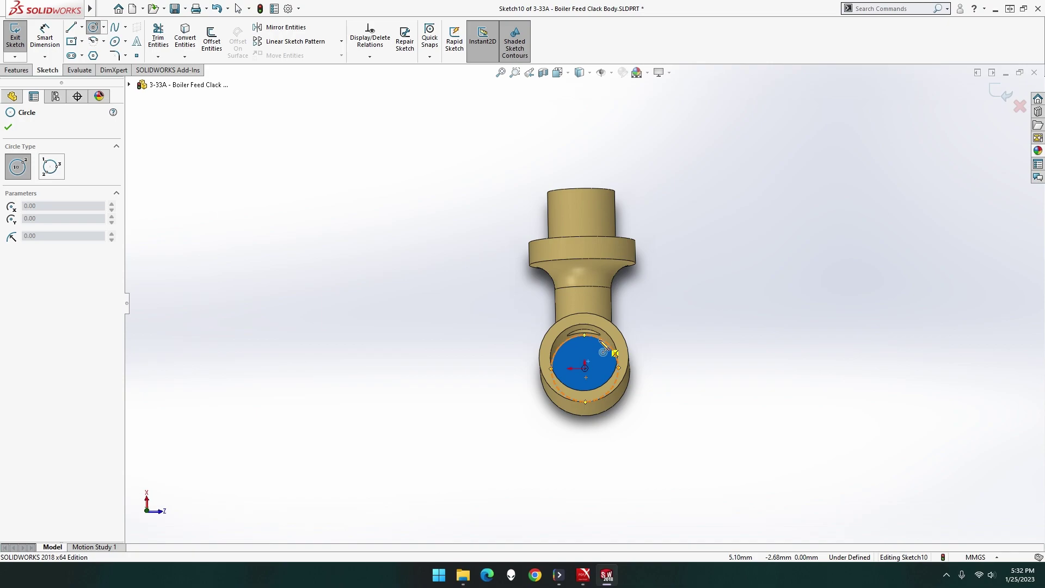
click(585, 368)
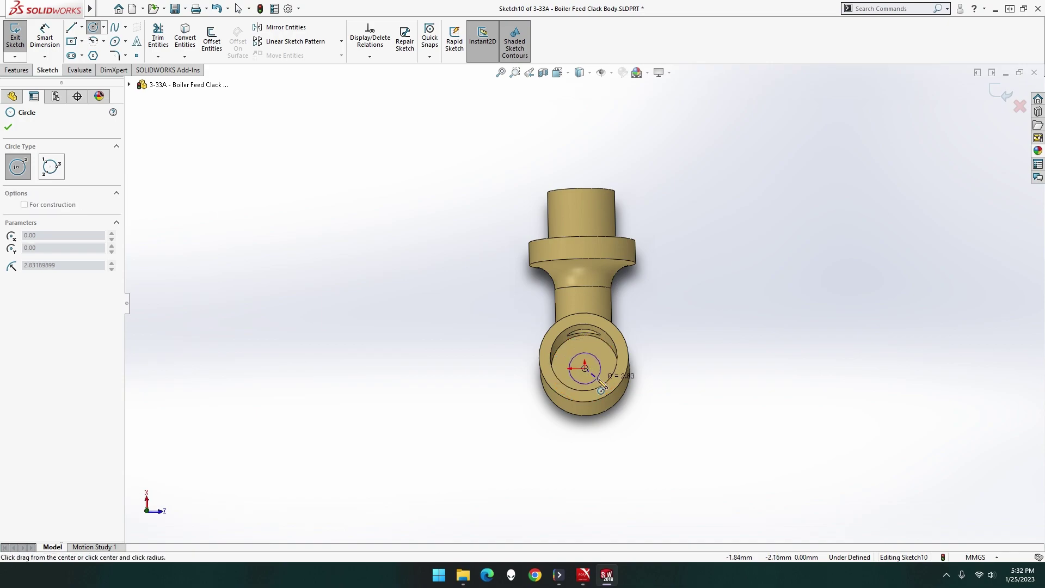
click(598, 377)
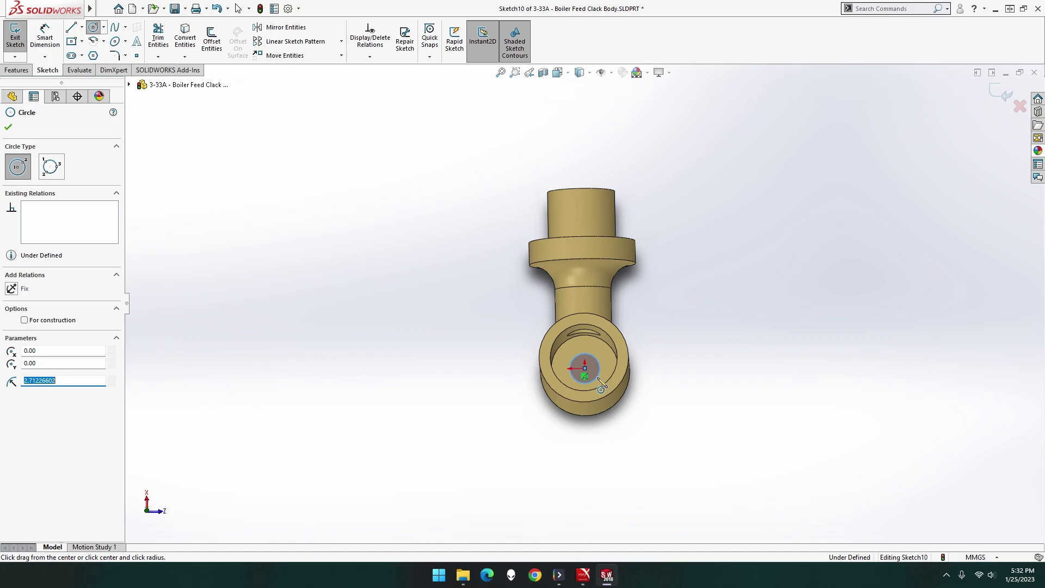
Step: Dimension the diameter of the circle on the bore floor as 6 mm
click(45, 37)
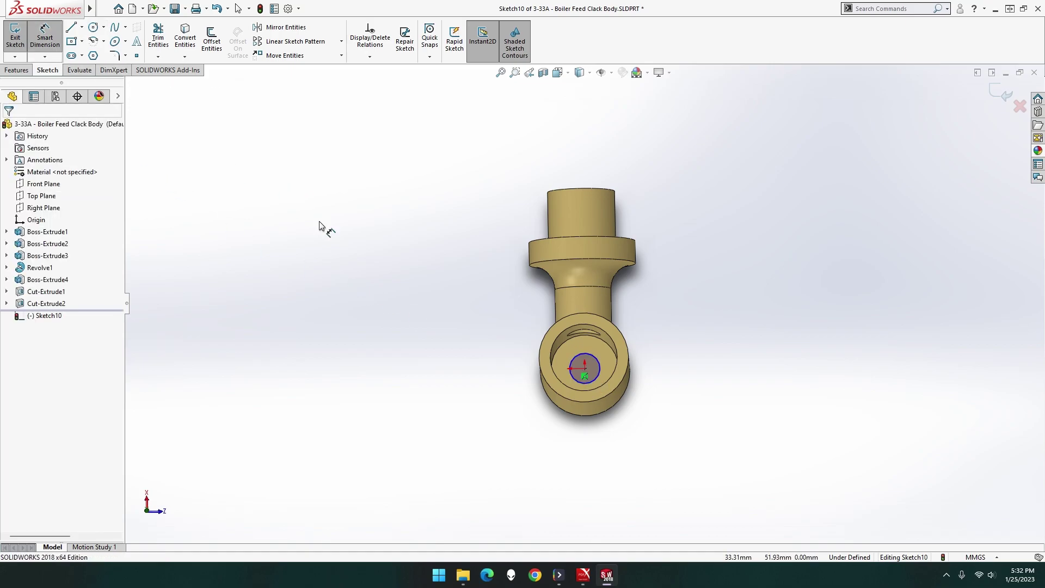
click(600, 365)
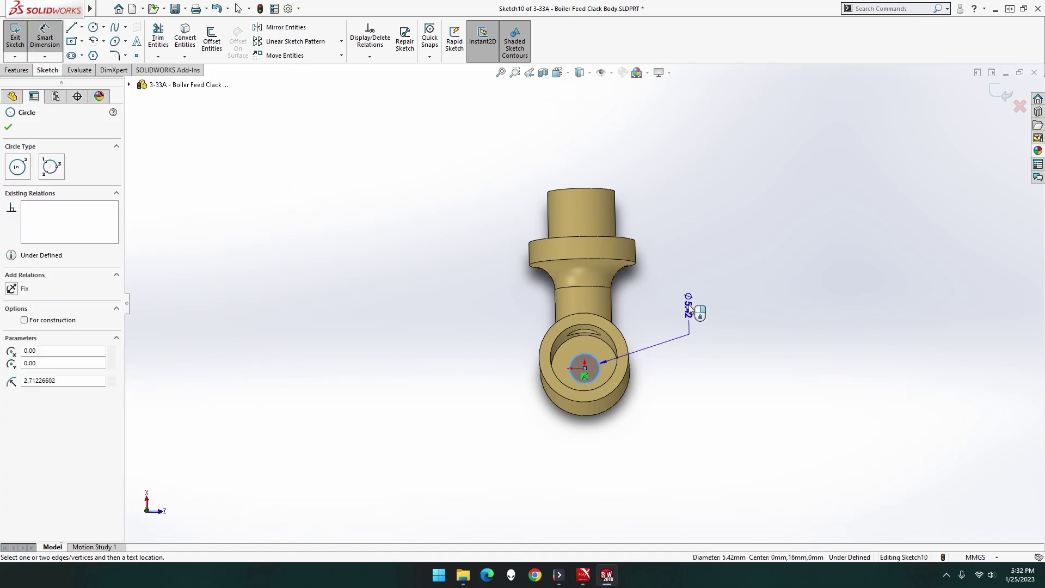
click(690, 318)
text(6)
key(Return)
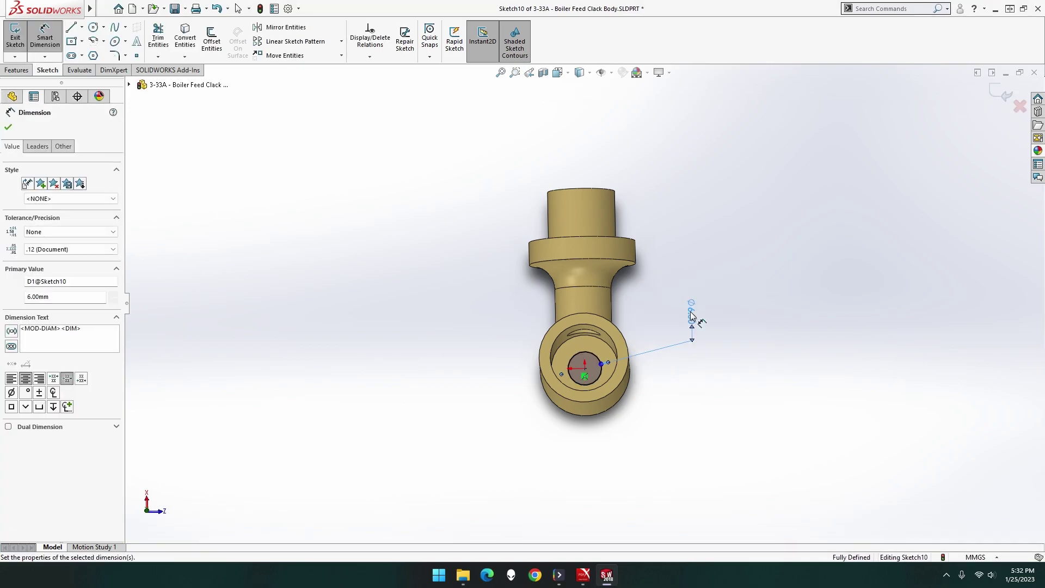
Step: Cut-extrude the 6 mm circle with the Up To Next end condition through the main body's lower spigot
middle_drag(465, 351, 466, 250)
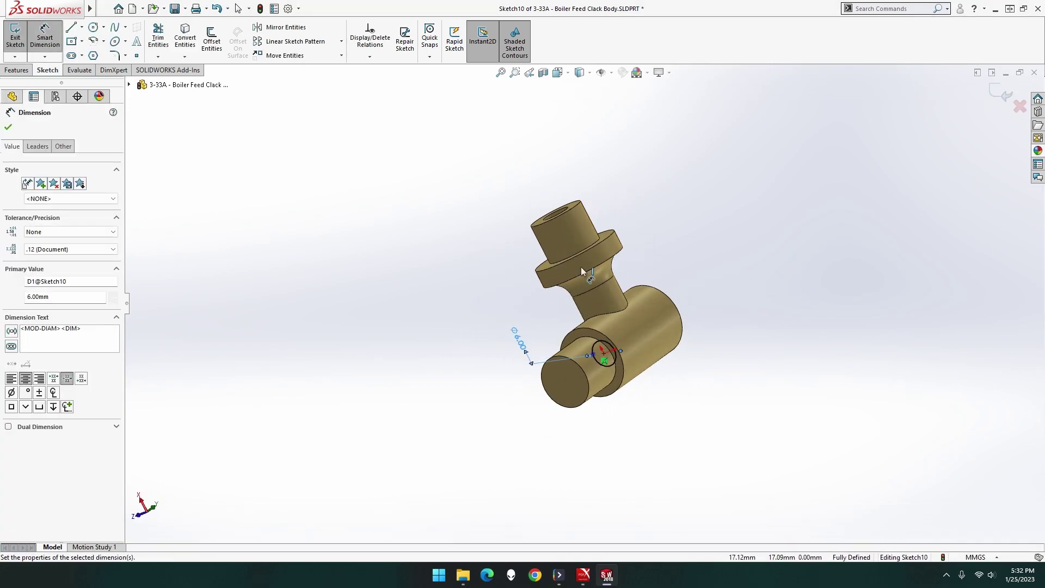
click(22, 70)
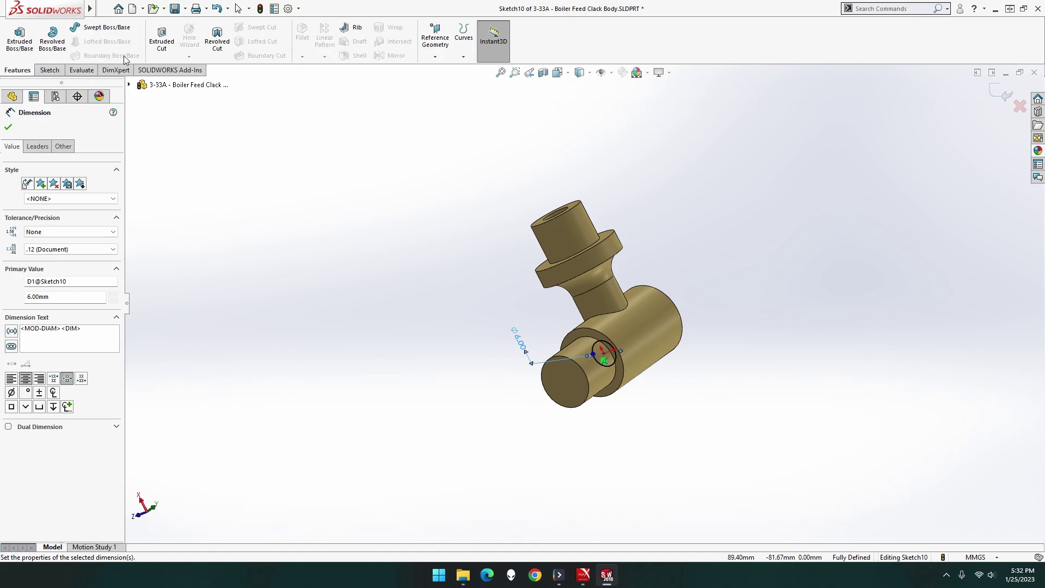
click(166, 48)
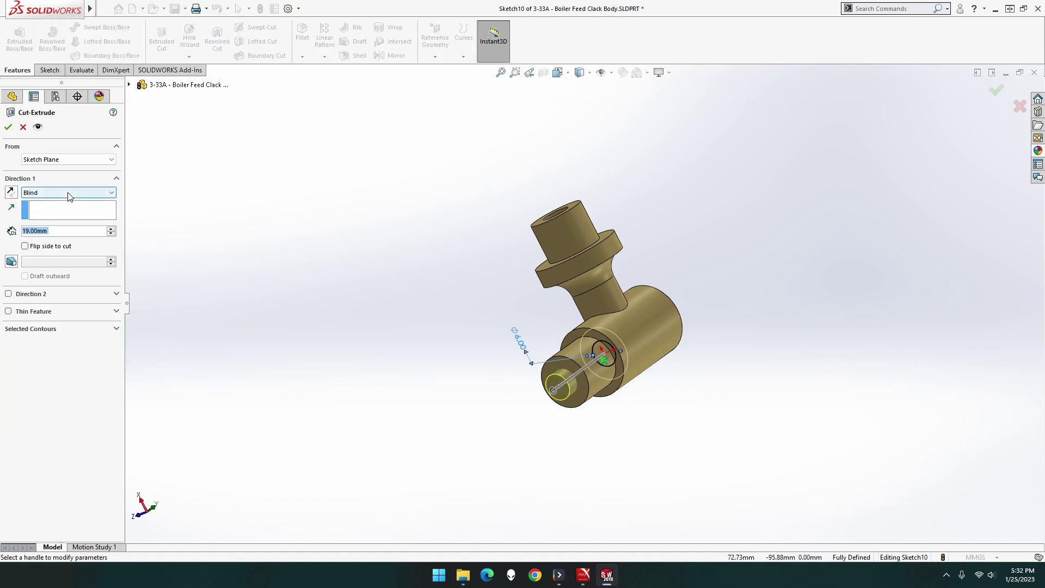
click(68, 193)
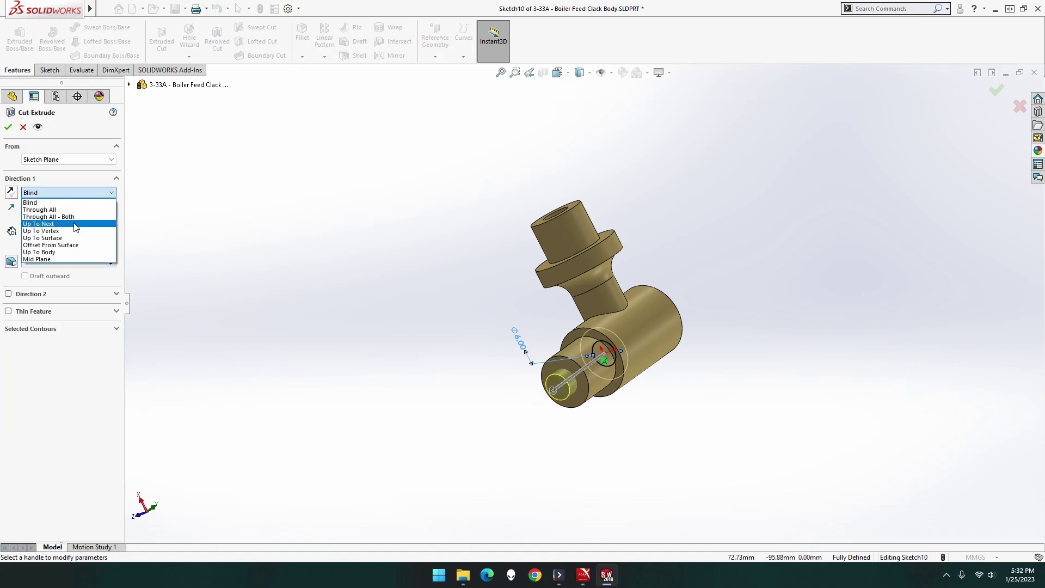
click(76, 225)
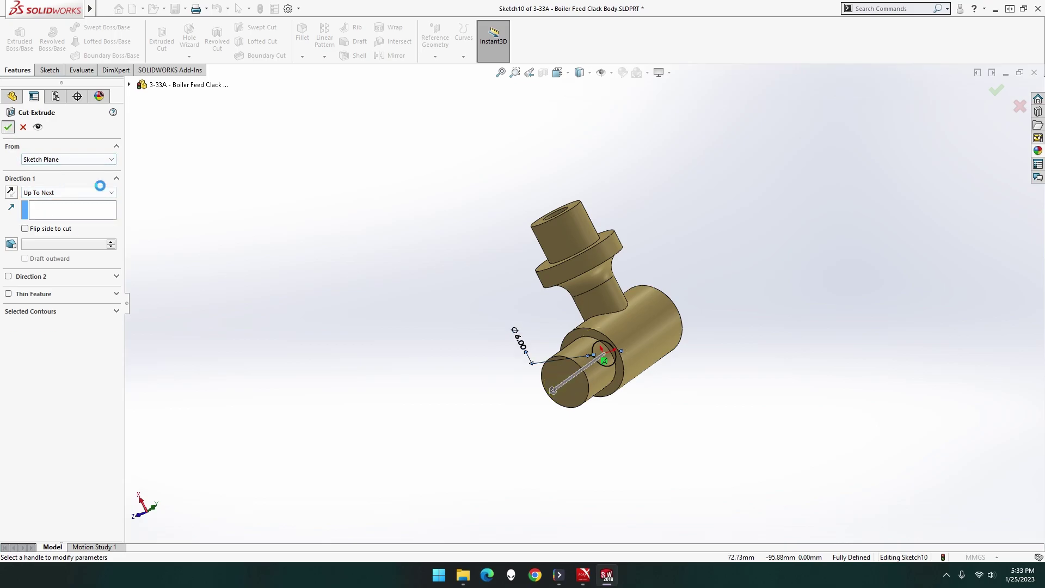
click(9, 126)
middle_drag(413, 313, 513, 467)
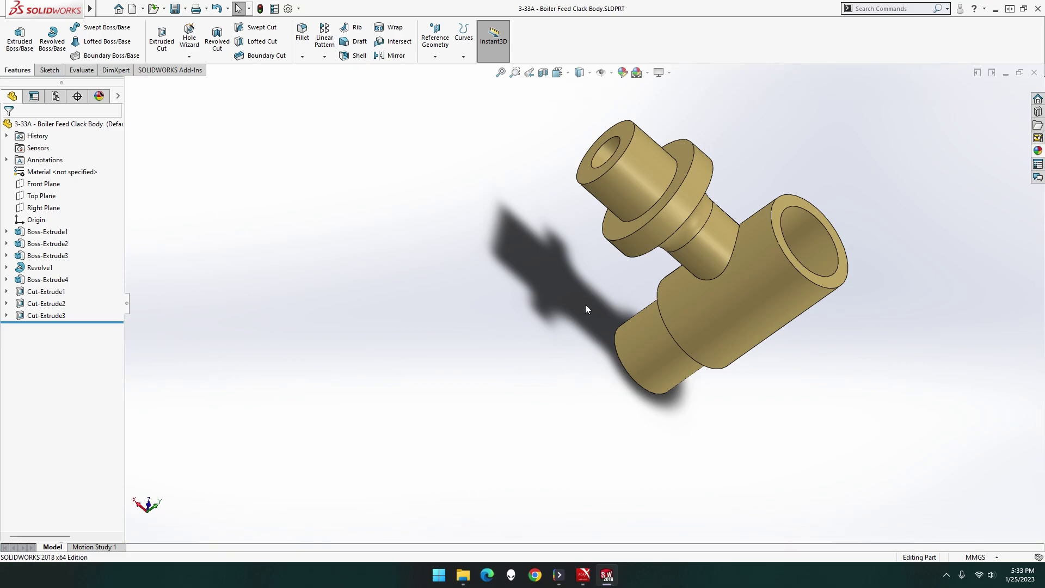
Step: Fillet the edge where the side branch meets the main body with a 1 mm radius and save the part
middle_drag(585, 305, 591, 309)
click(302, 57)
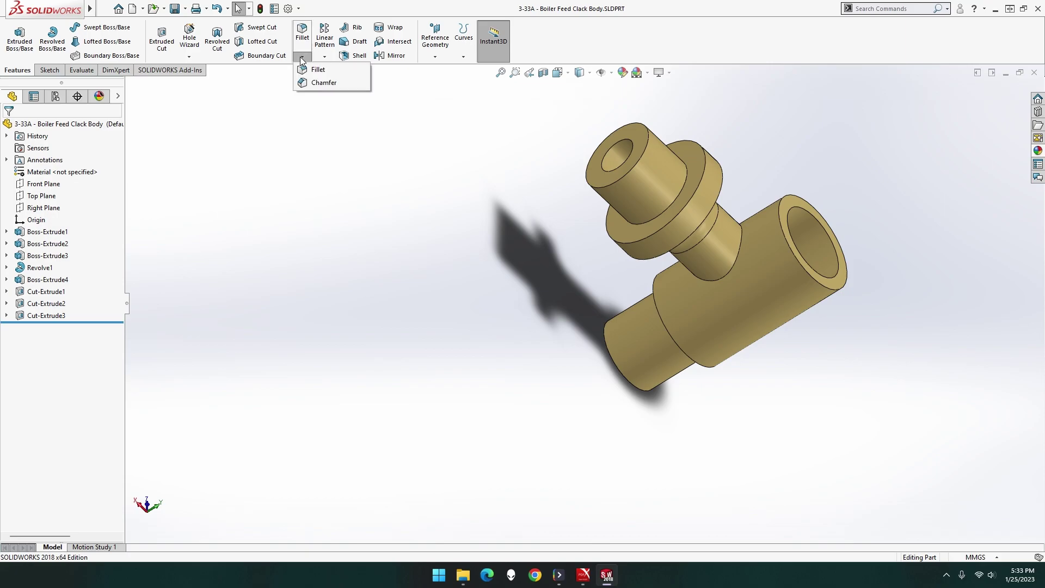
click(314, 72)
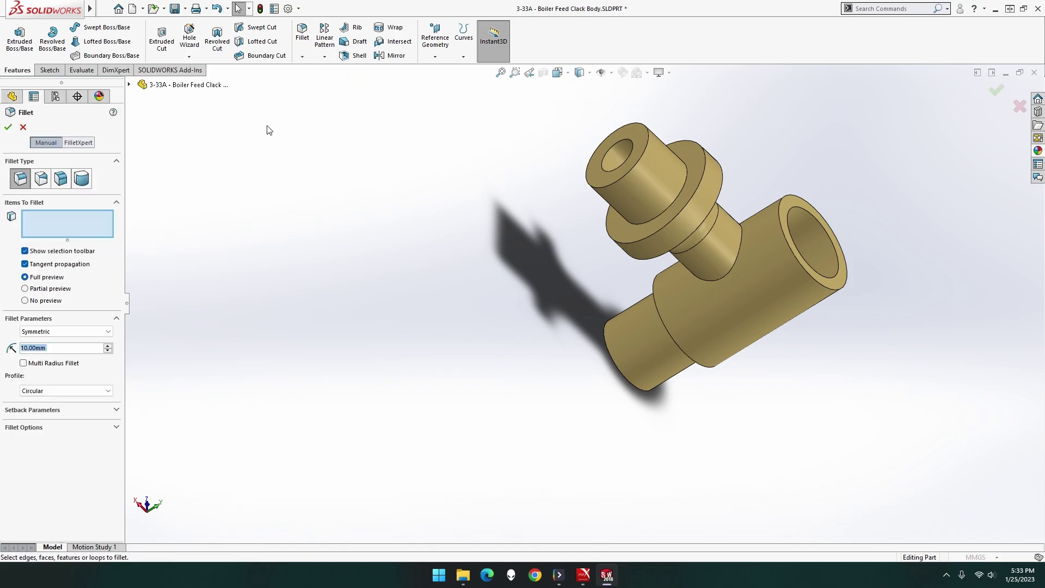
click(726, 275)
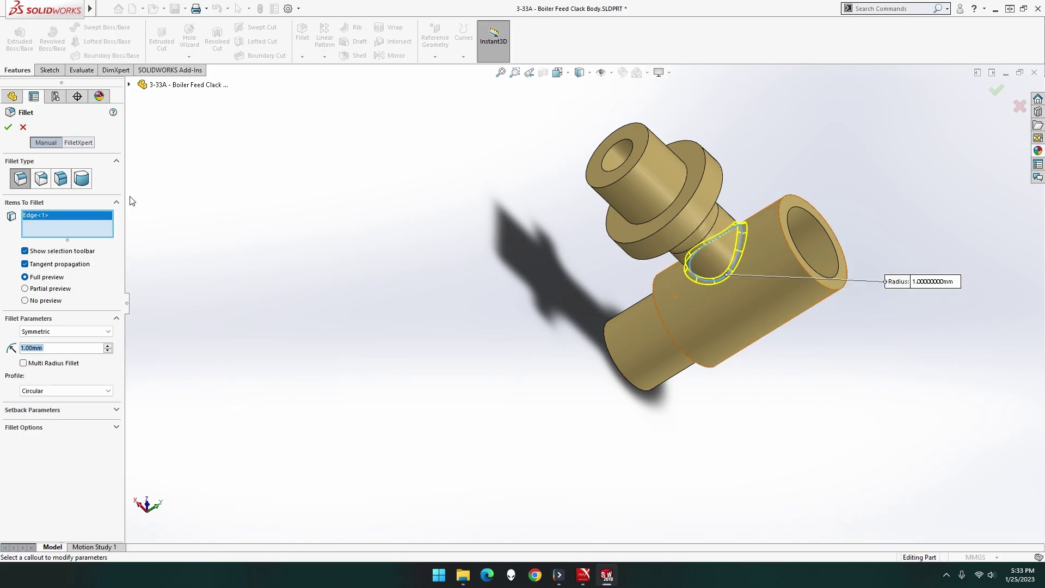
click(8, 126)
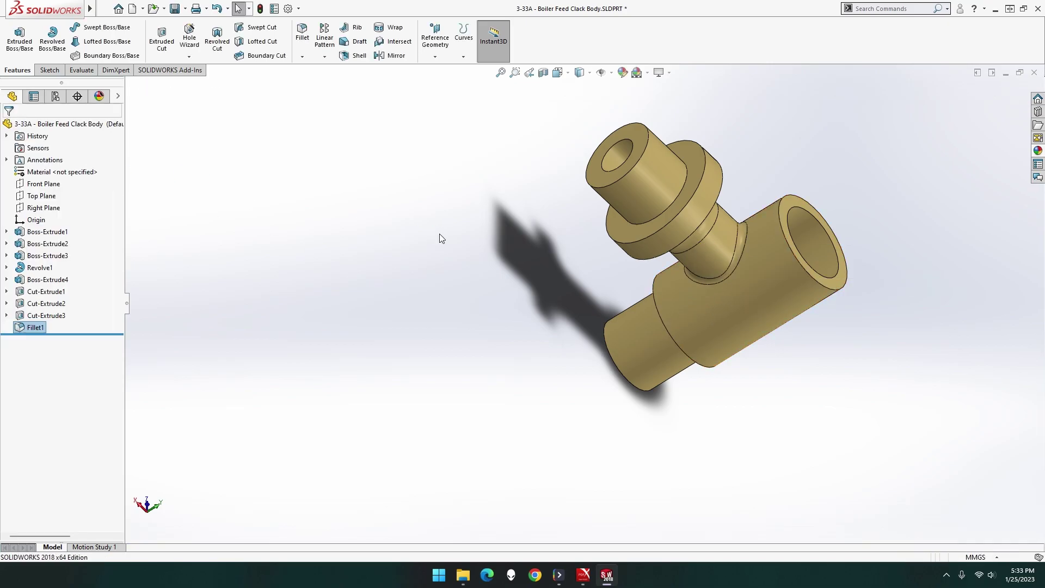
middle_drag(447, 256, 472, 210)
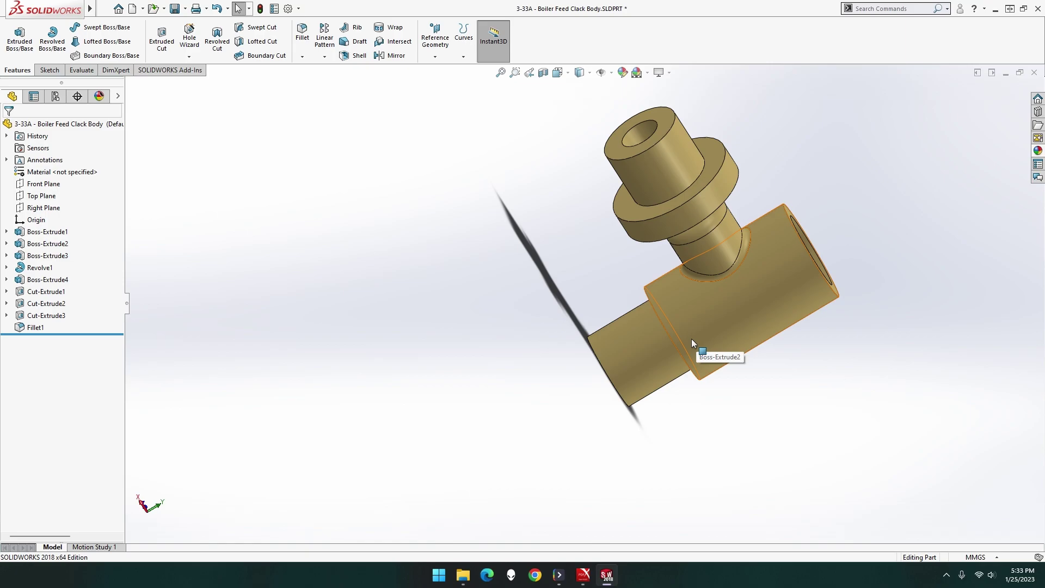
key(ctrl+s)
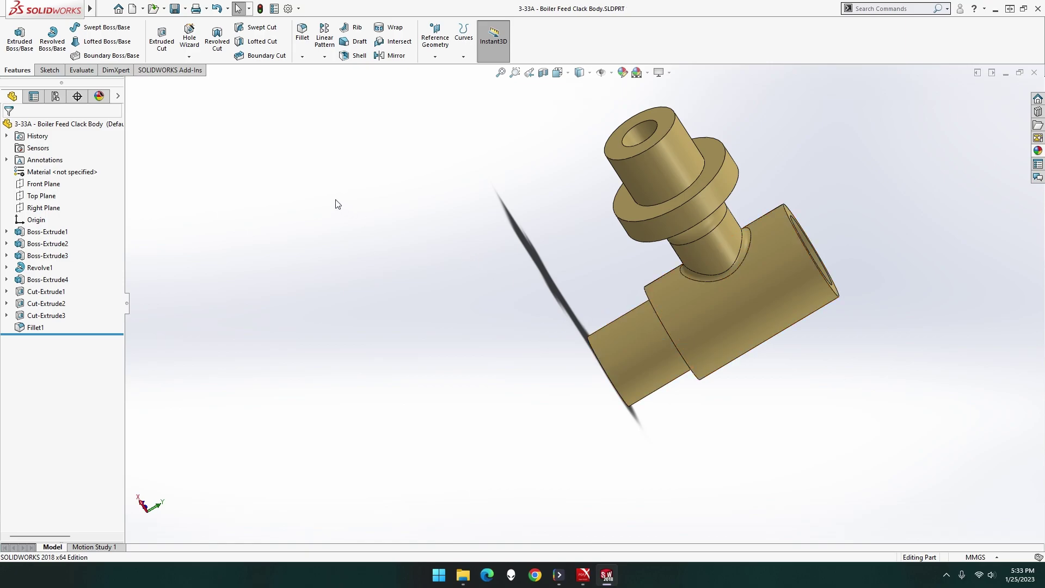
Step: Add a 10 mm blind M12x1.5 Metric Tap extruded thread on the side spigot from its flange edge, trimmed with start and end faces
click(189, 57)
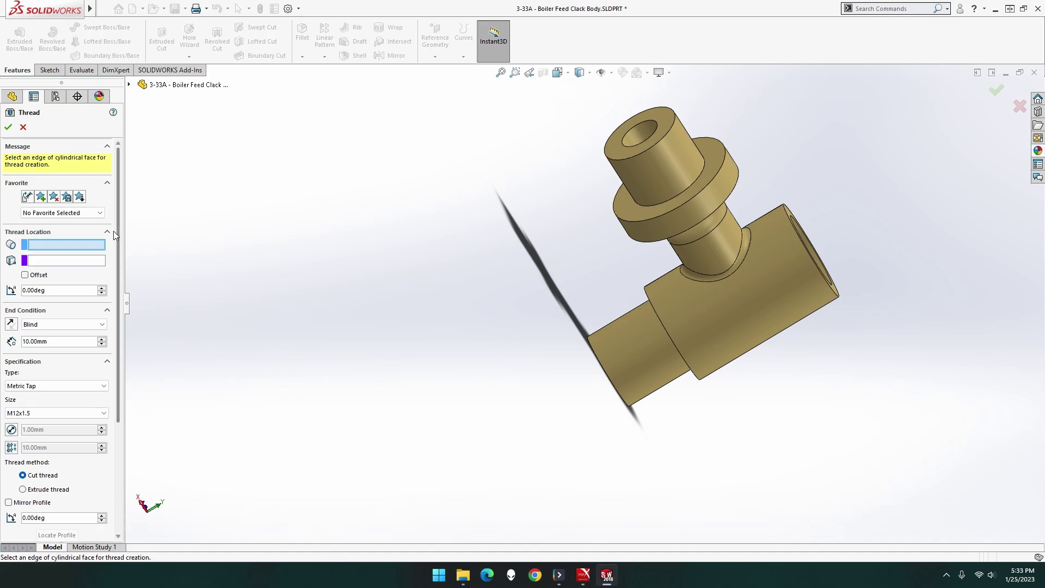
click(645, 193)
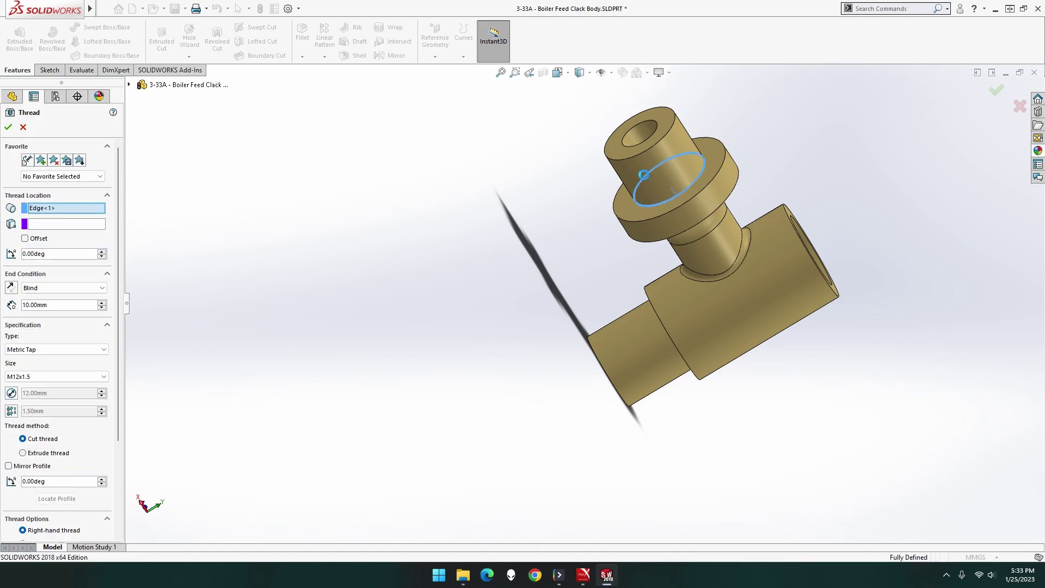
mouse_move(521, 188)
middle_down()
mouse_move(460, 177)
mouse_move(502, 185)
middle_up()
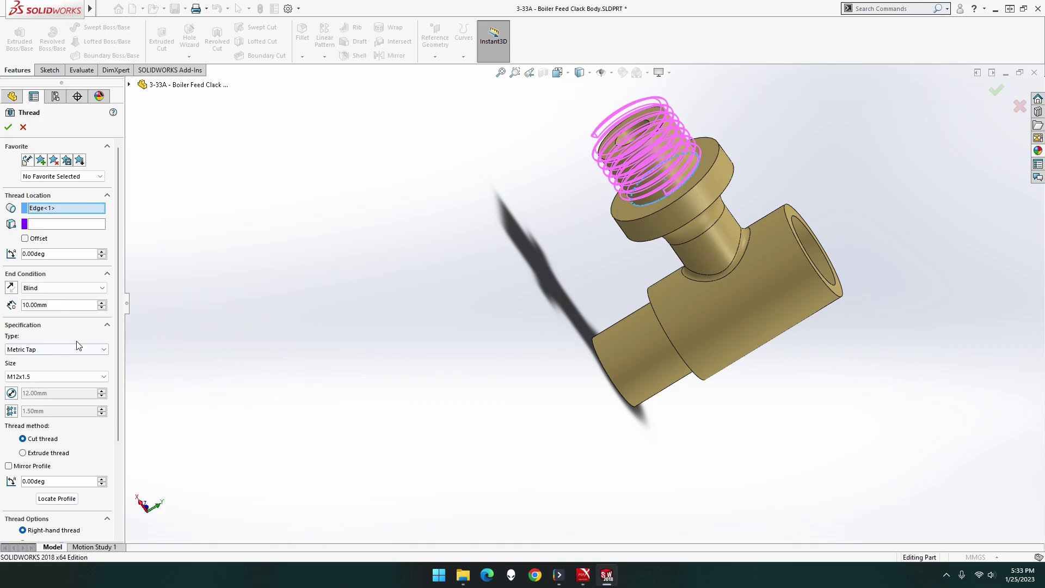
scroll(77, 348, down, 3)
click(51, 447)
click(52, 460)
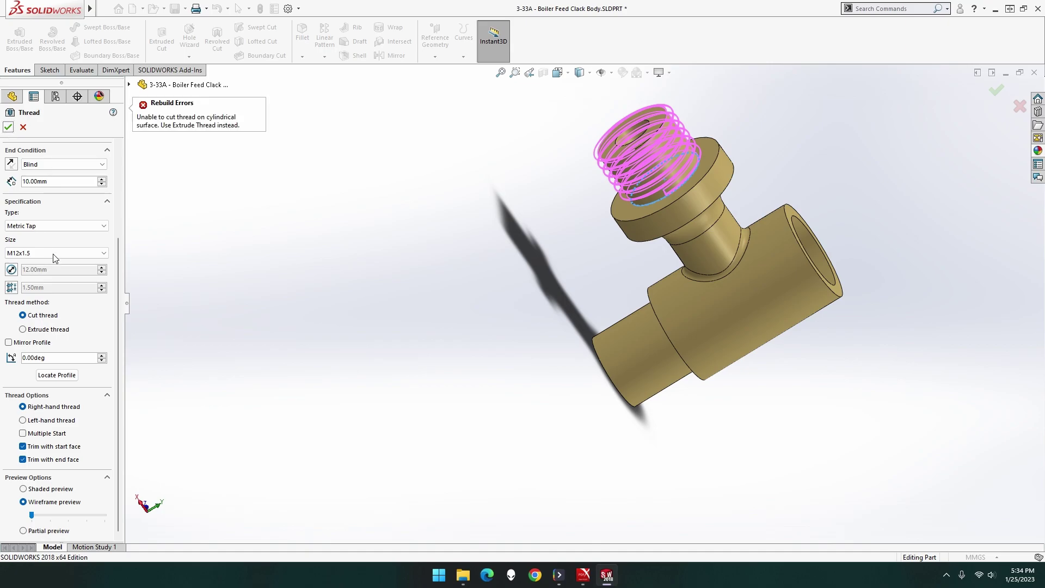
click(23, 330)
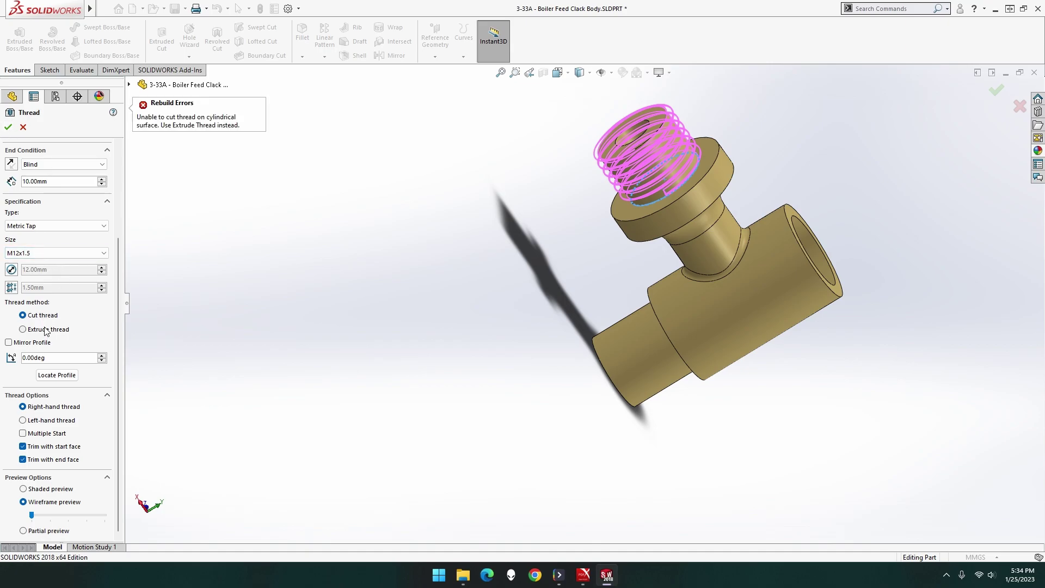
click(10, 128)
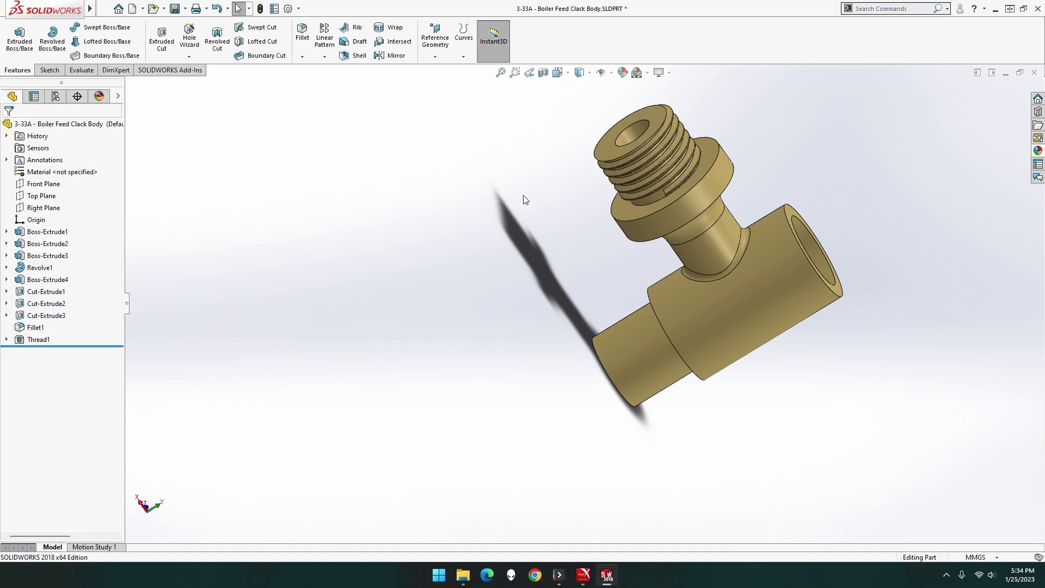
Step: Save the part with the side spigot's thread, rebuilding the document
middle_drag(510, 270, 459, 280)
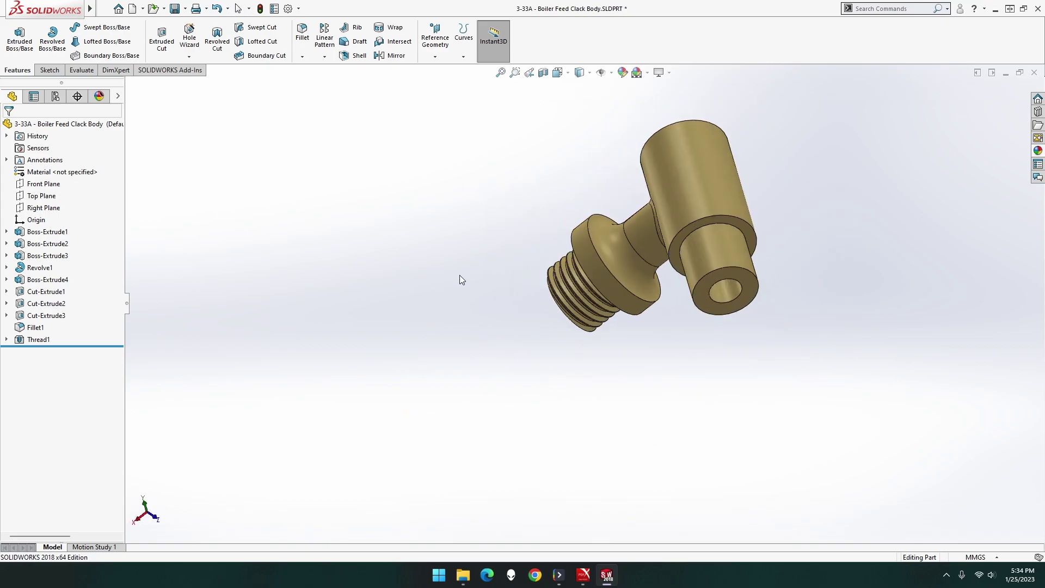
scroll(770, 286, down, 2)
key(ctrl+s)
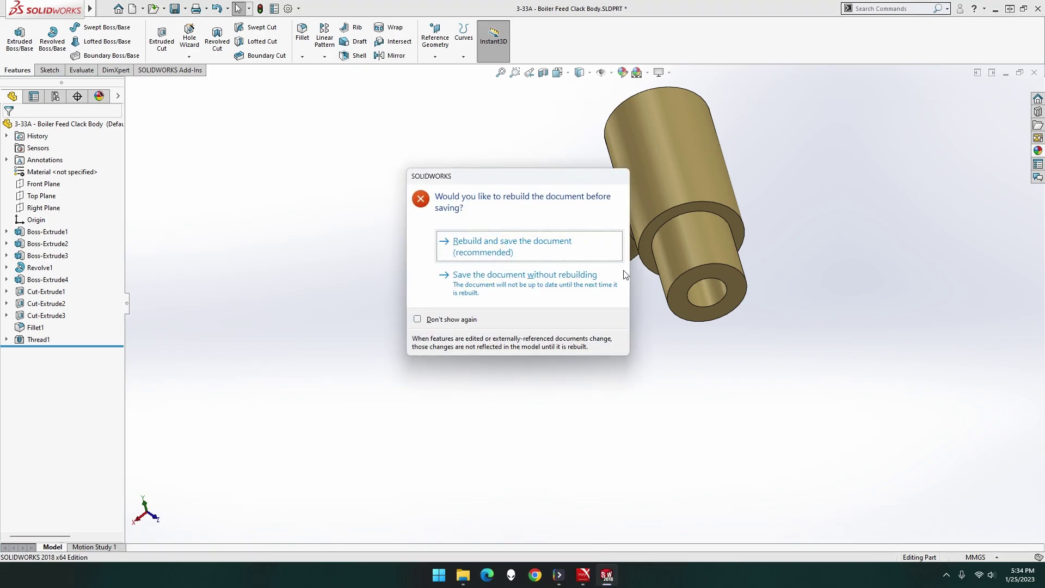
click(560, 256)
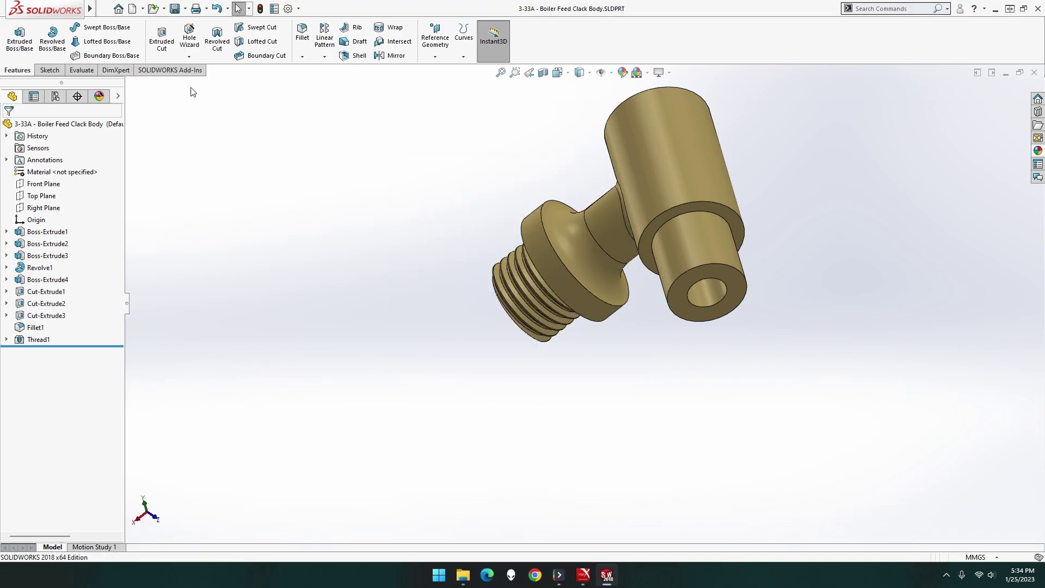
Step: Add a 10 mm blind M12x1.5 Metric Tap extruded thread on the main body's lower spigot from its shoulder edge, trimmed with both end faces
click(189, 57)
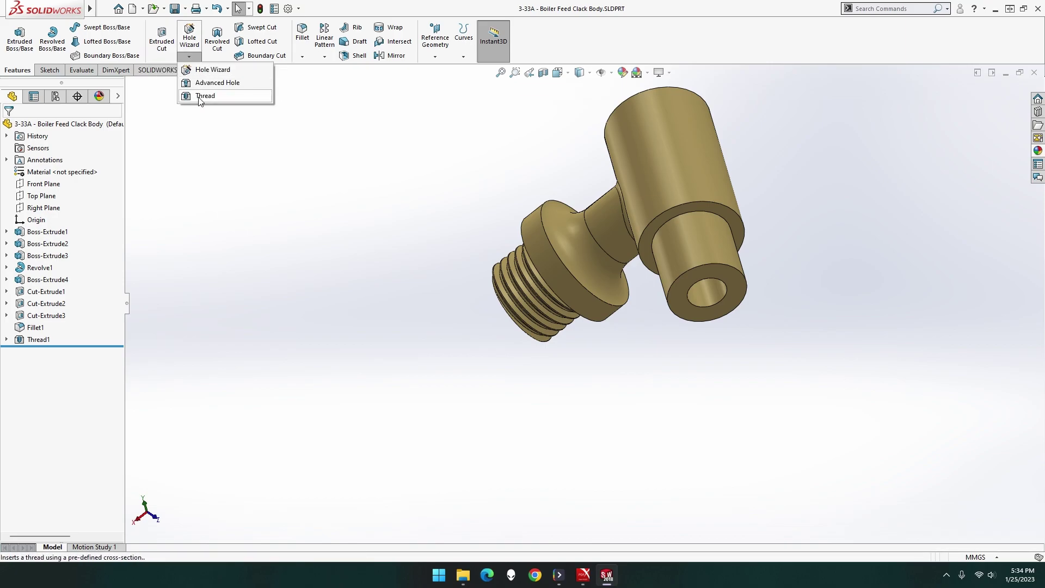
click(200, 97)
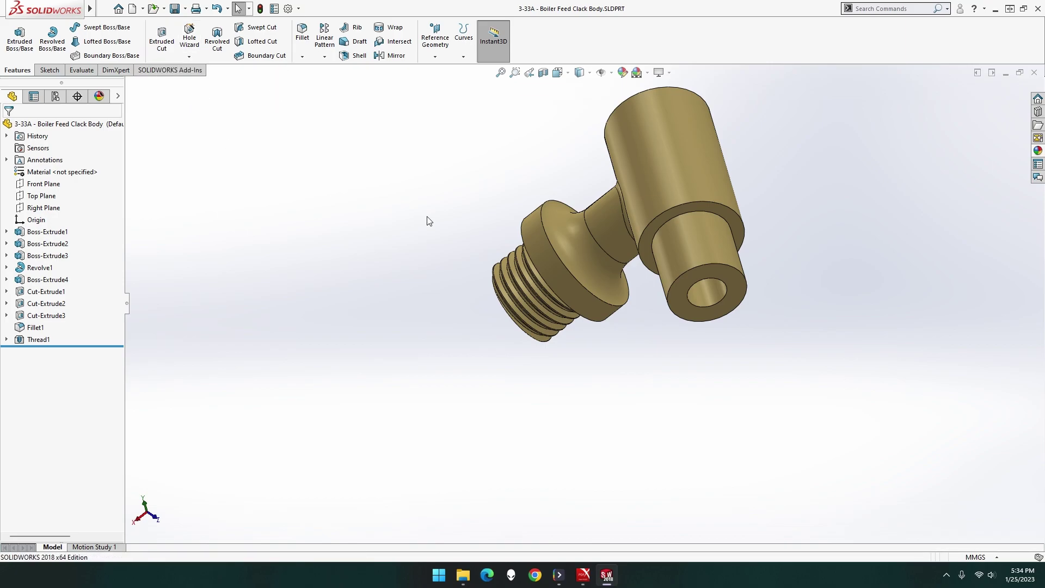
click(675, 214)
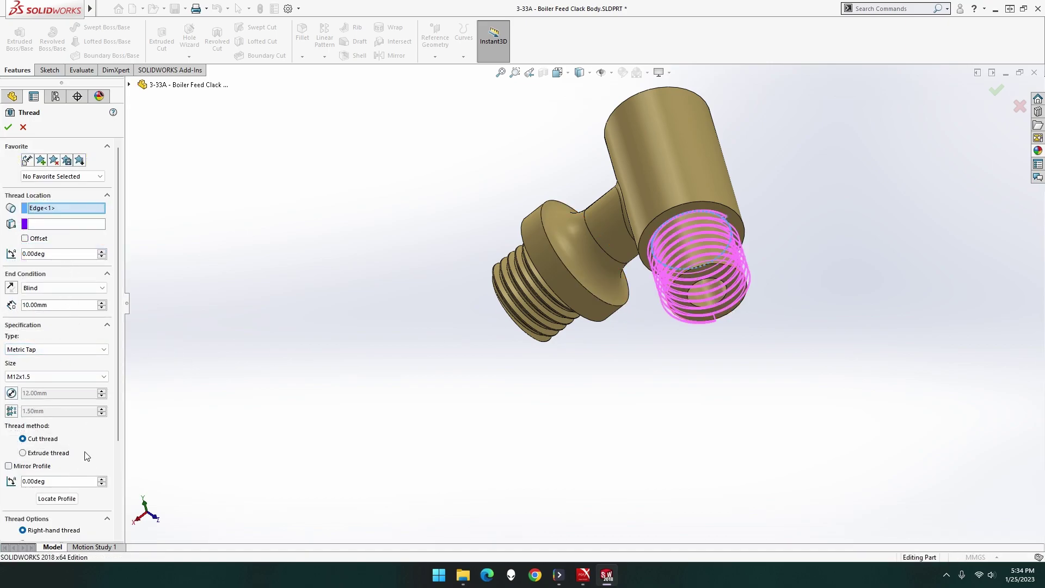
click(57, 453)
scroll(63, 453, down, 3)
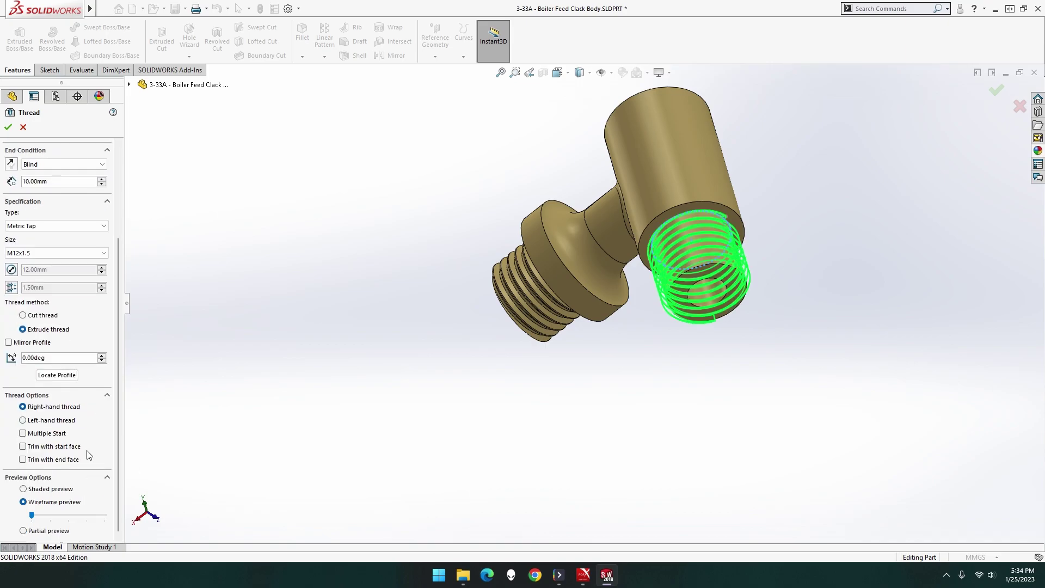
click(66, 446)
click(65, 460)
click(9, 126)
middle_drag(455, 198, 389, 250)
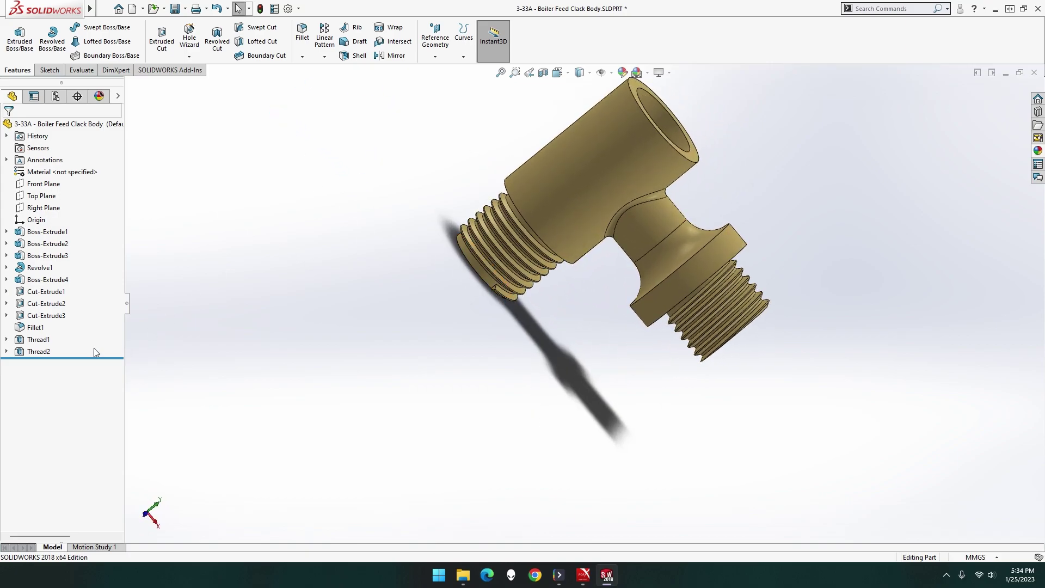
Step: Change the blind length of the main body's lower spigot thread to 30 mm and save the part
click(43, 351)
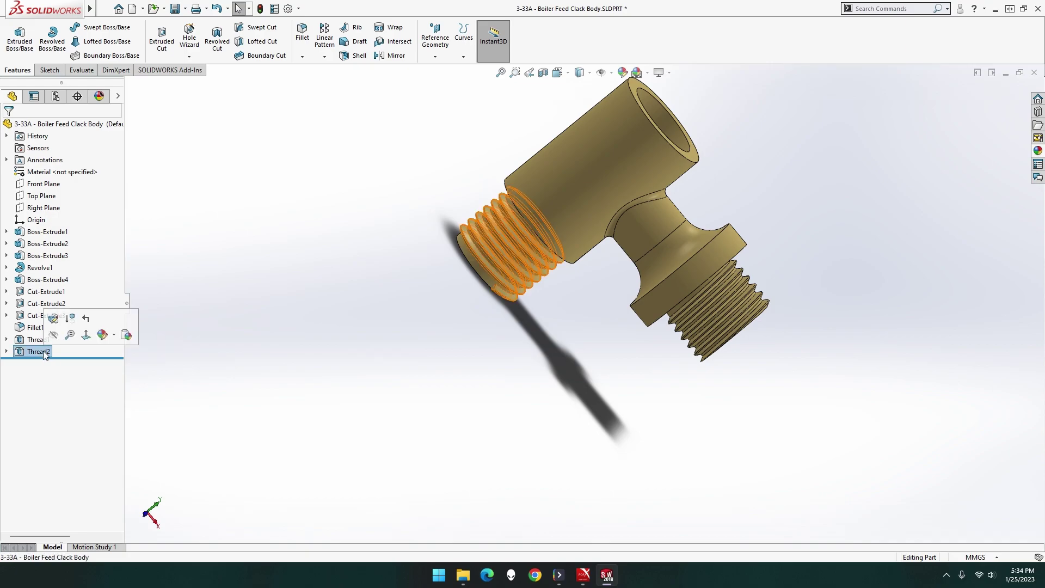
click(54, 319)
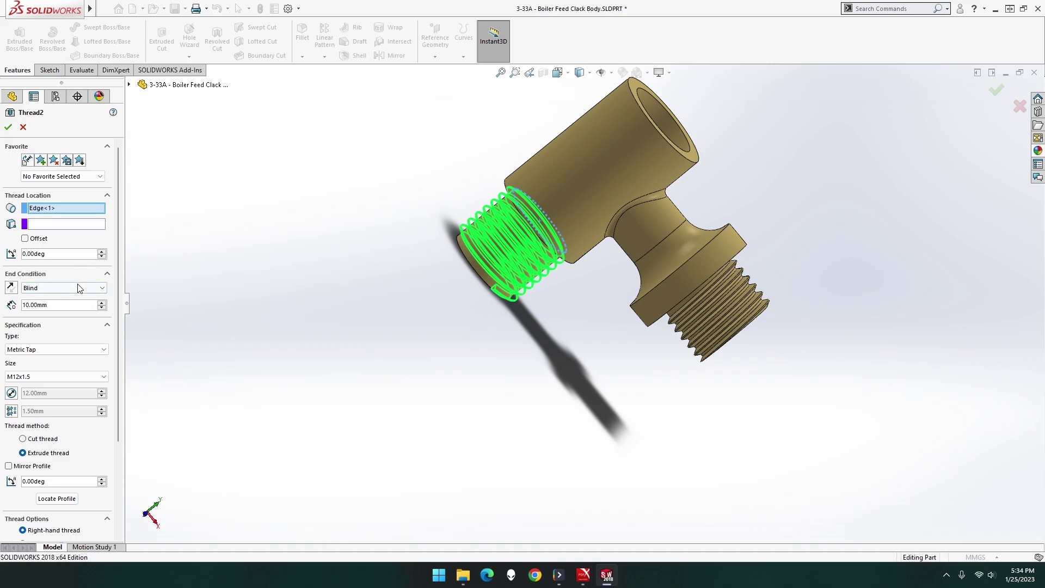
click(101, 302)
click(101, 303)
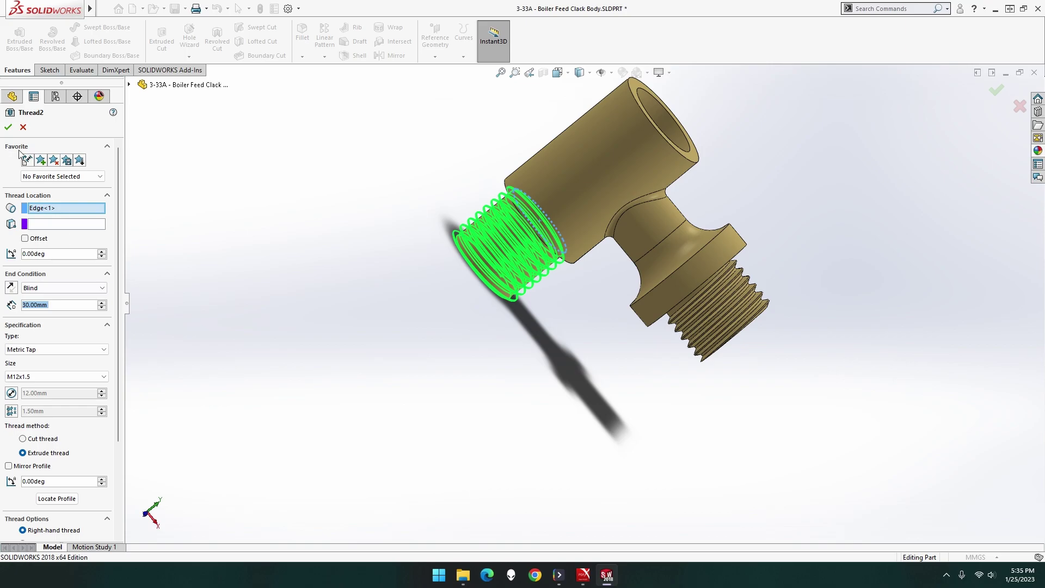
click(8, 127)
middle_drag(379, 250, 586, 380)
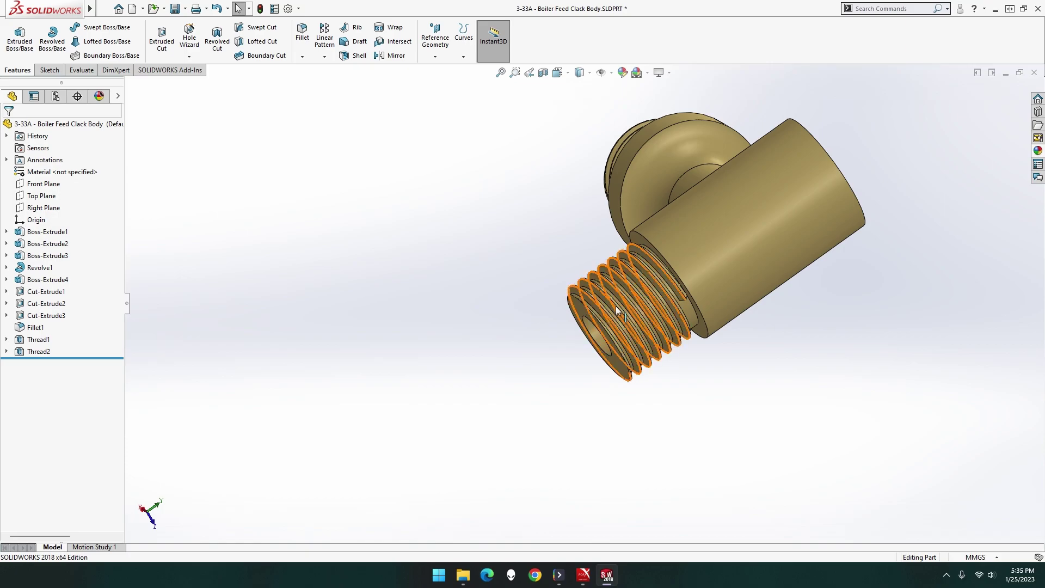
middle_drag(521, 277, 423, 350)
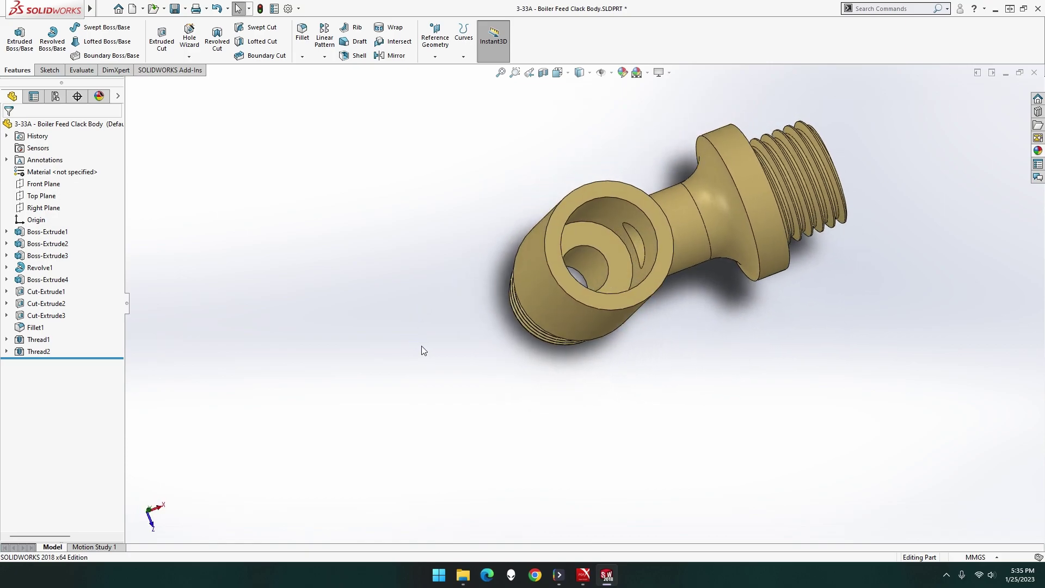
key(ctrl+s)
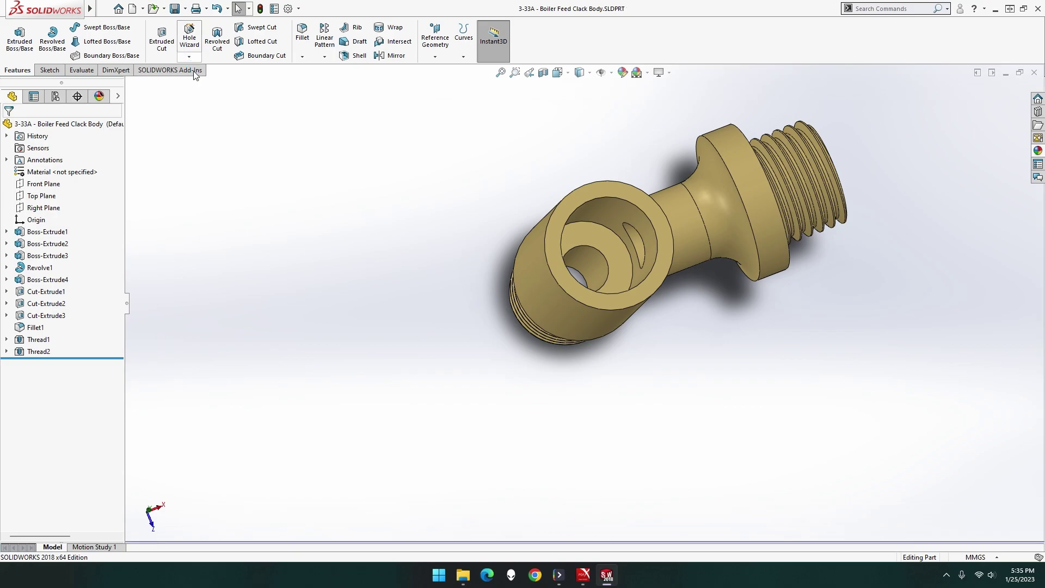
click(188, 57)
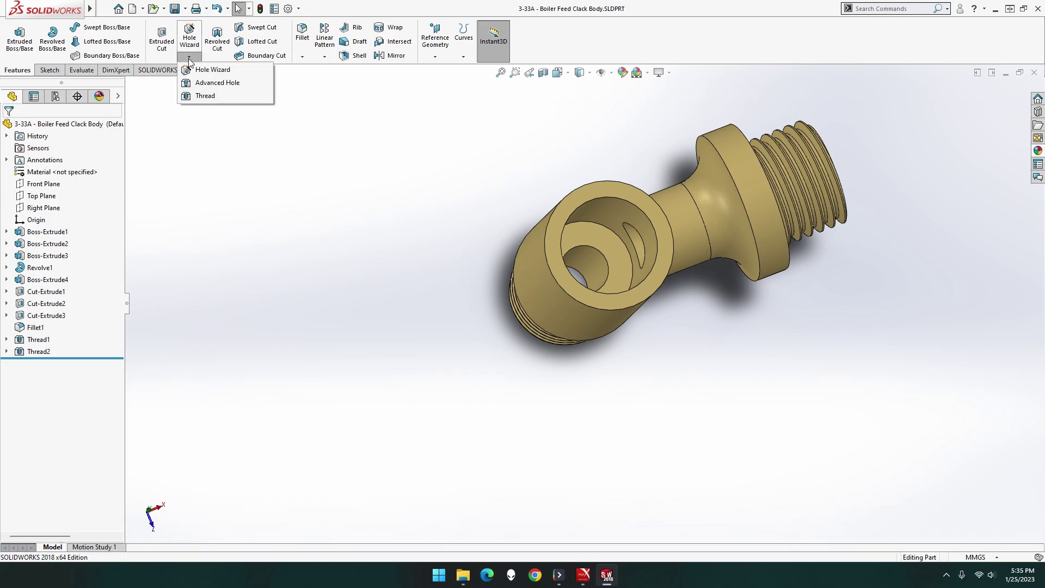
click(207, 96)
click(593, 206)
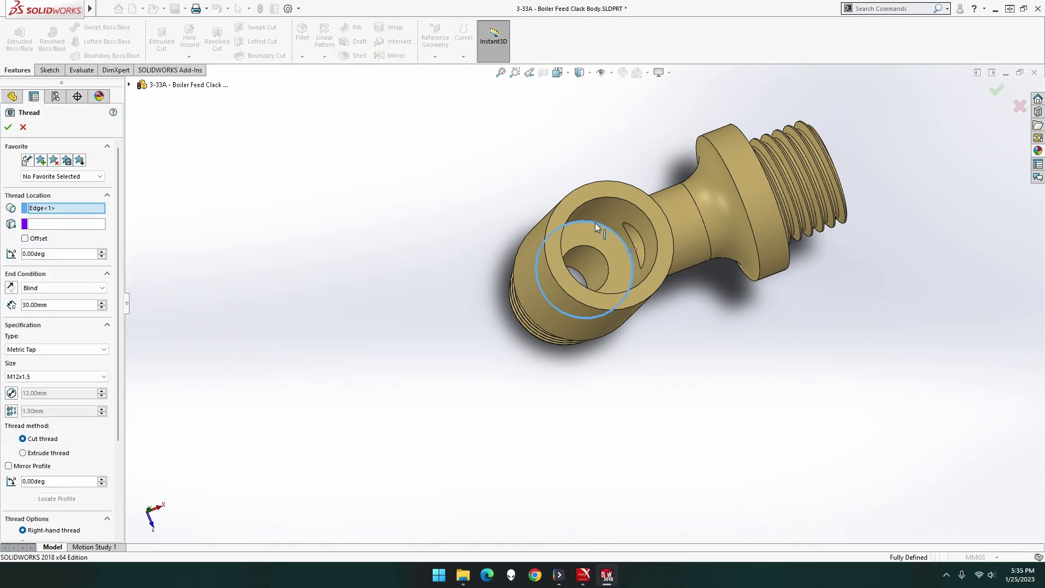
middle_drag(471, 251, 328, 263)
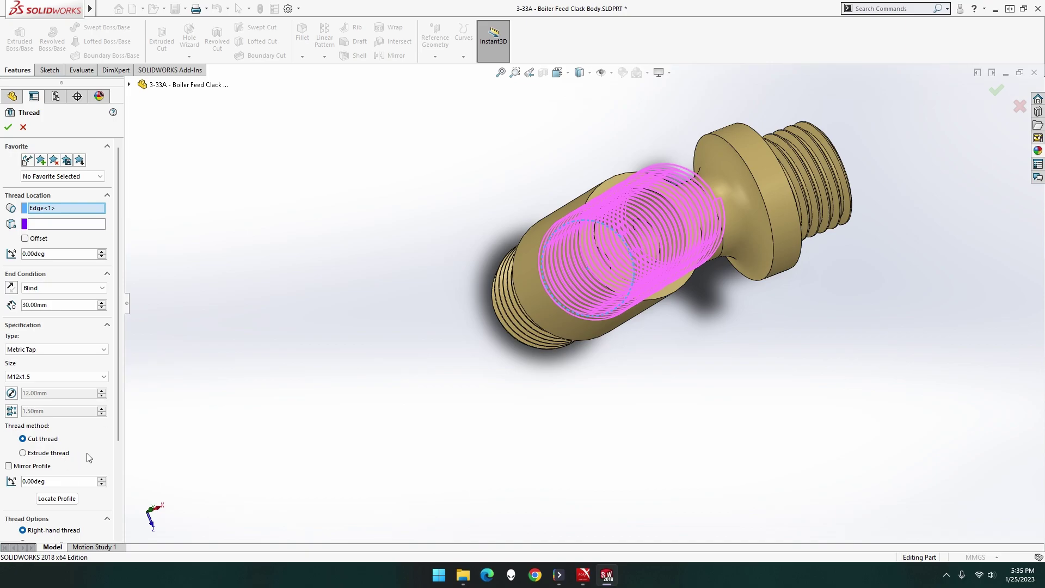
scroll(96, 457, down, 3)
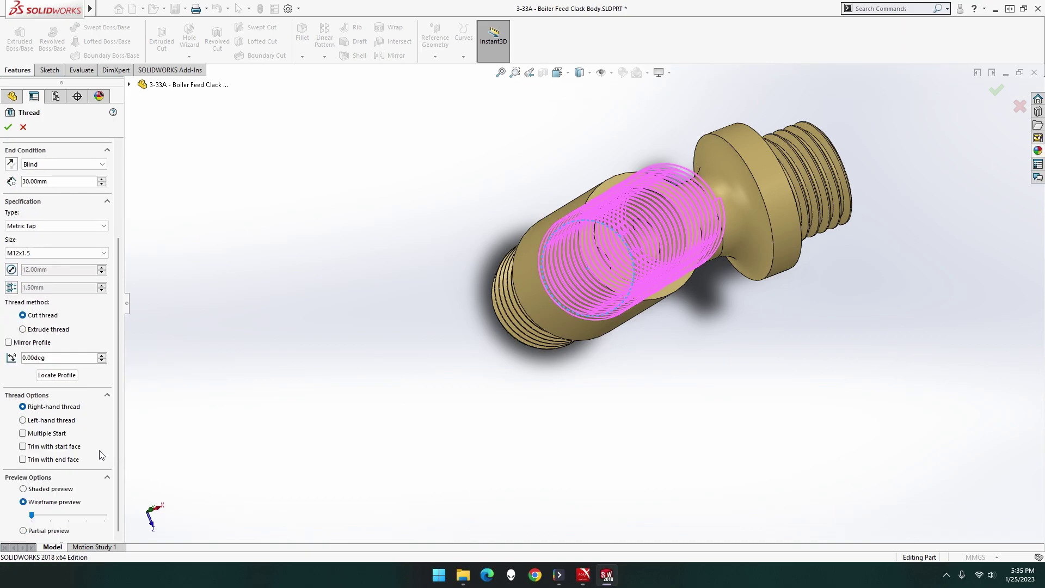
click(63, 460)
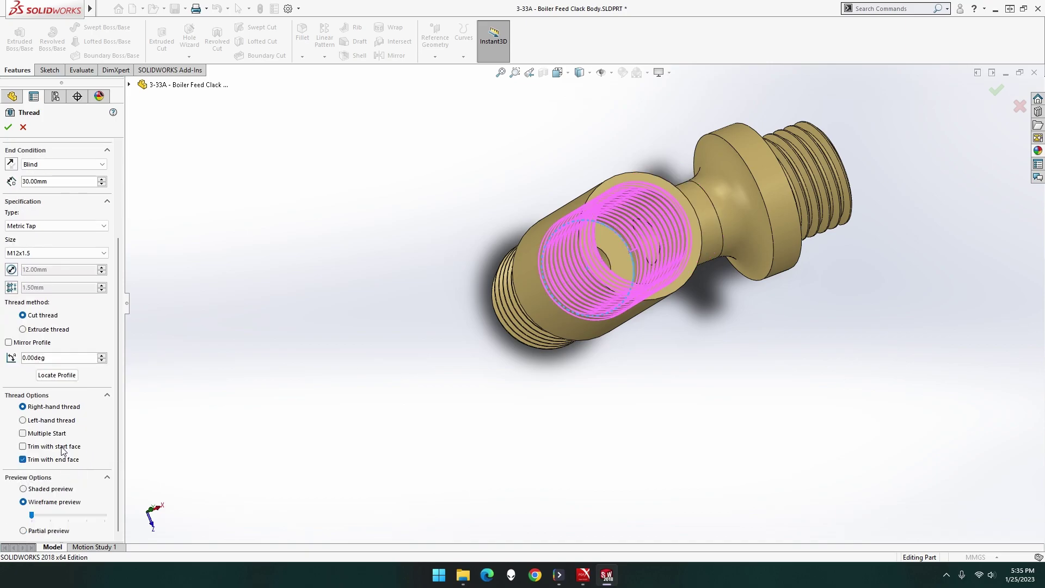
click(62, 447)
click(101, 164)
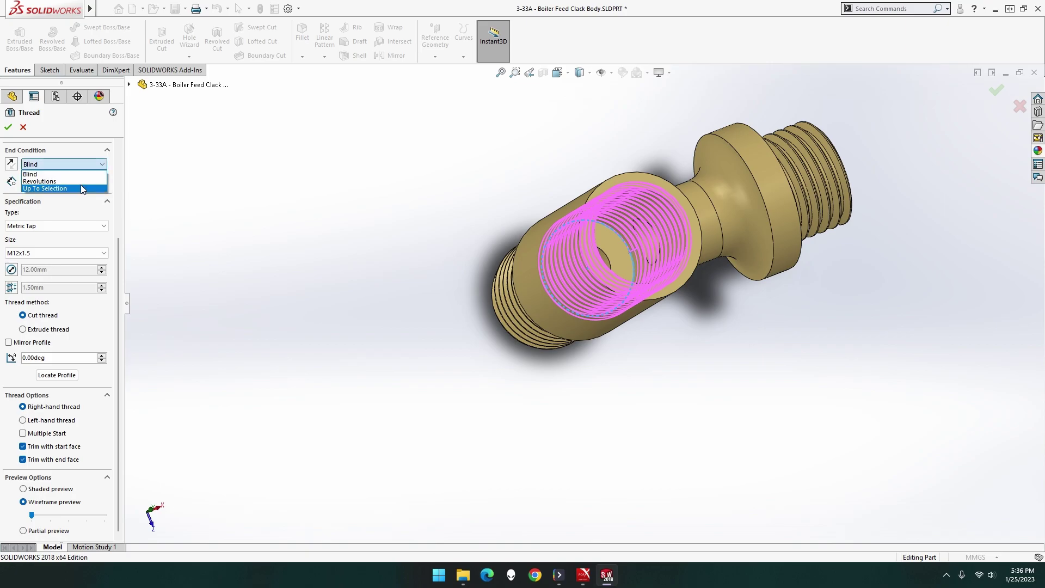
click(80, 188)
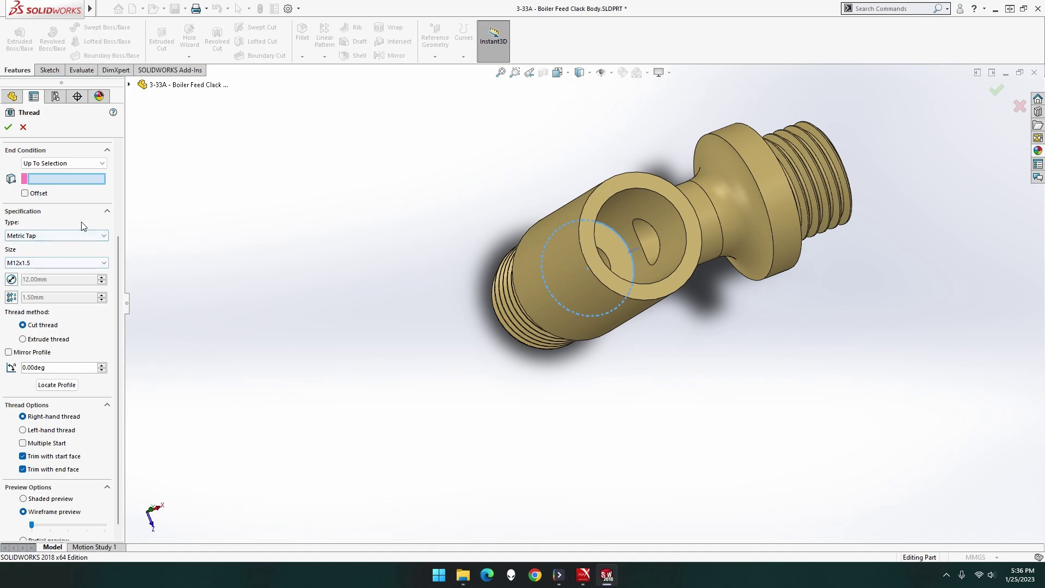
click(606, 223)
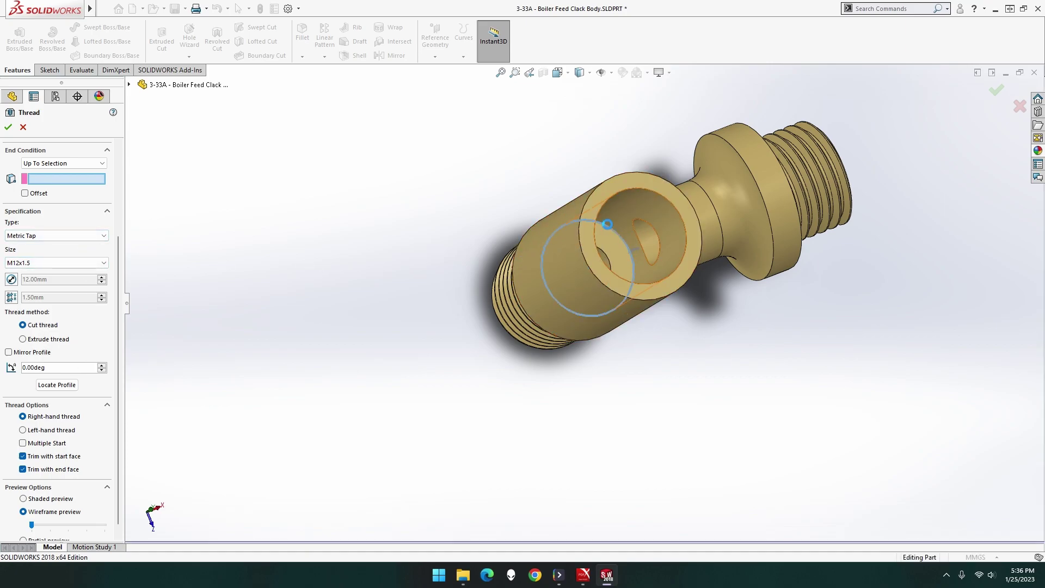
click(668, 201)
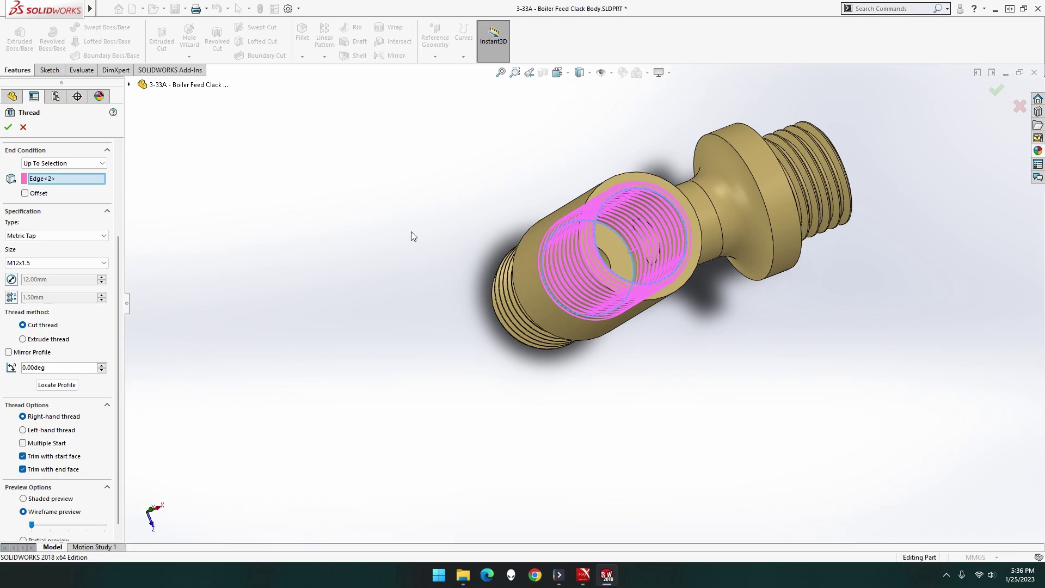
click(45, 193)
text(10)
key(Return)
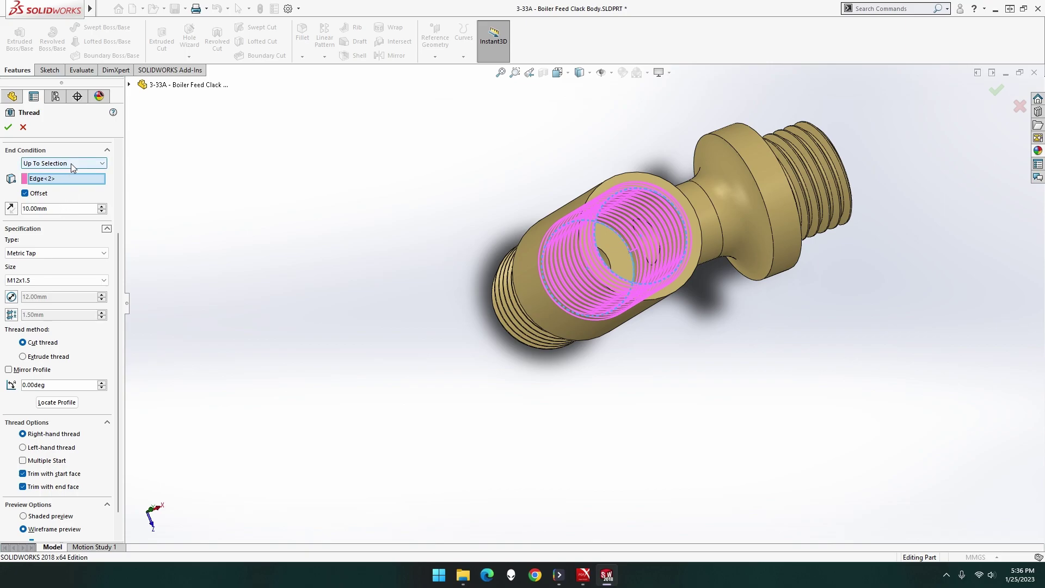
click(23, 126)
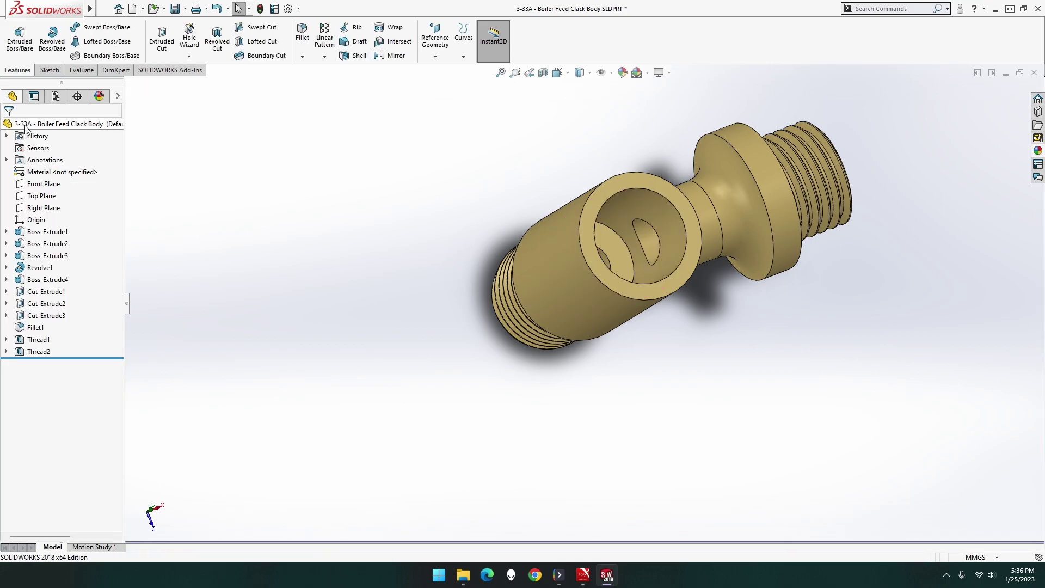
Step: Add a 30 mm blind M12x1.5 Metric Tap cut thread from the main bore's inner shoulder edge, offset 10 mm and trimmed with start and end faces
click(189, 57)
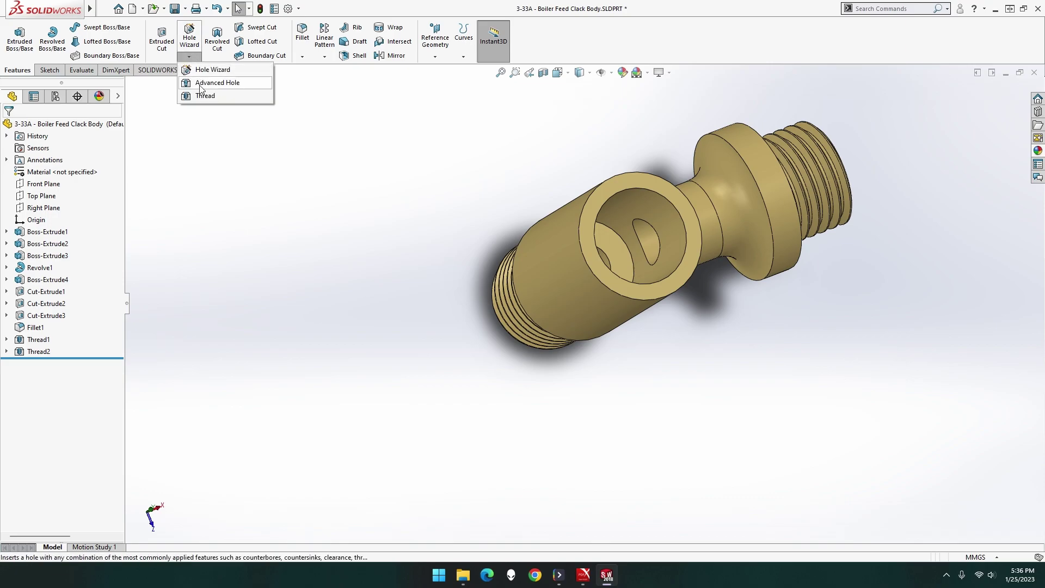
click(201, 96)
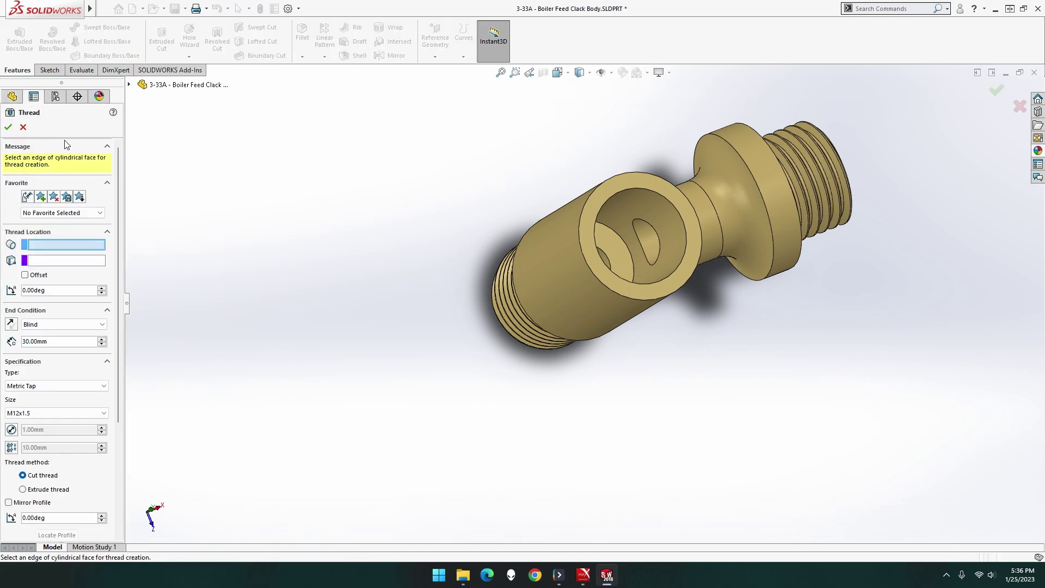
click(53, 242)
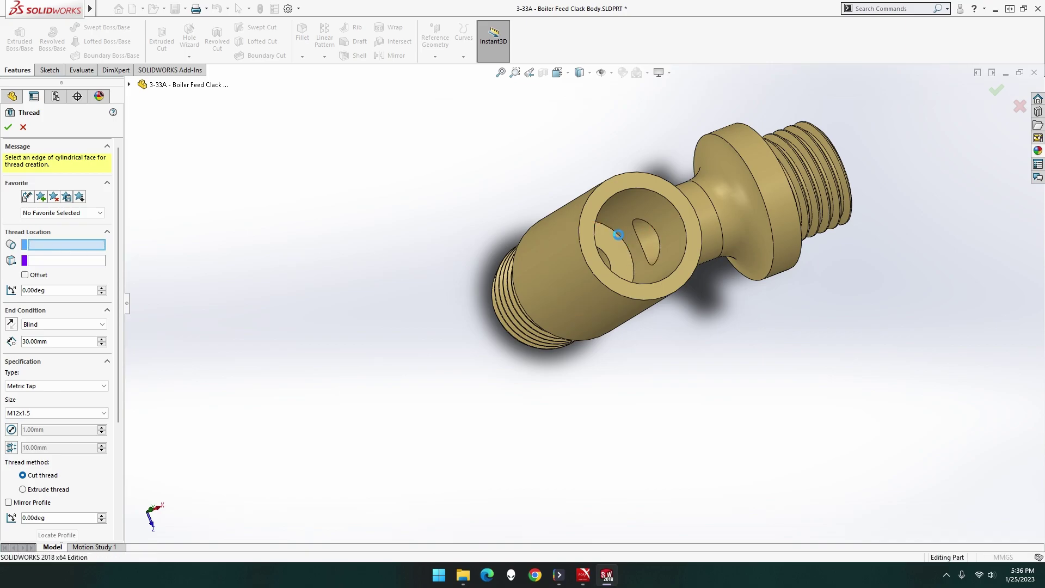
click(618, 234)
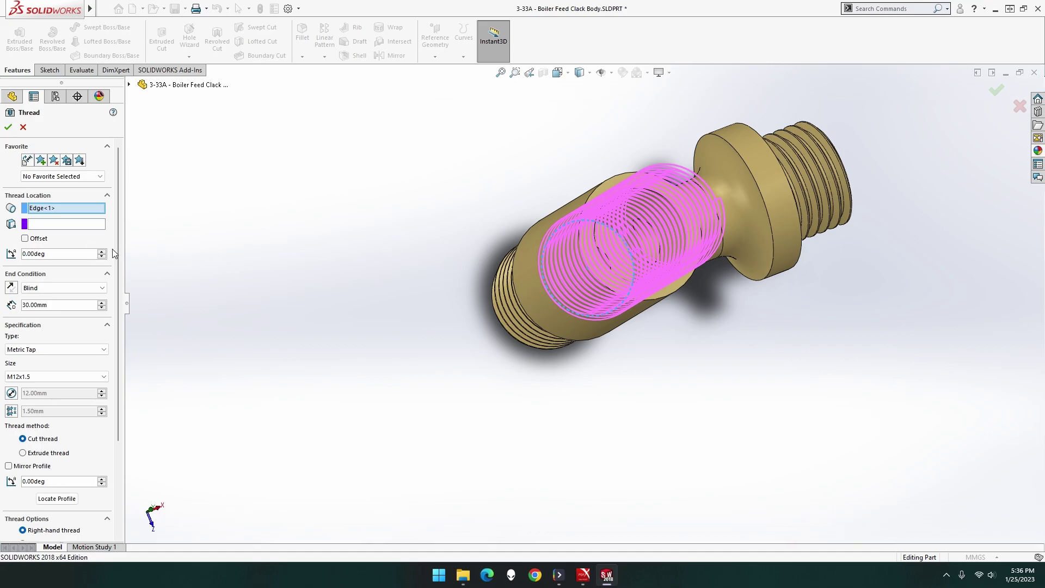
click(45, 240)
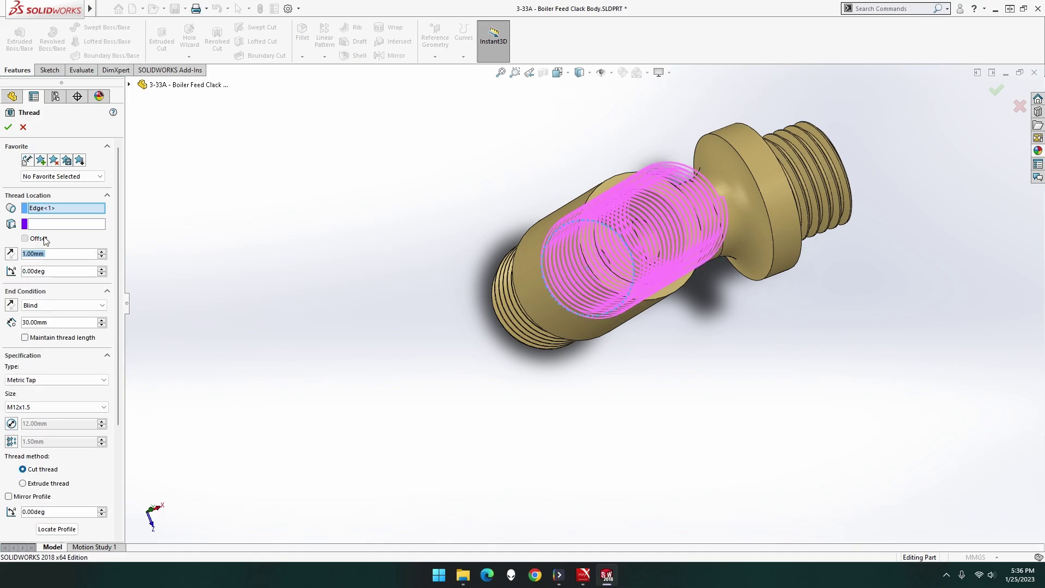
text(10)
key(Tab)
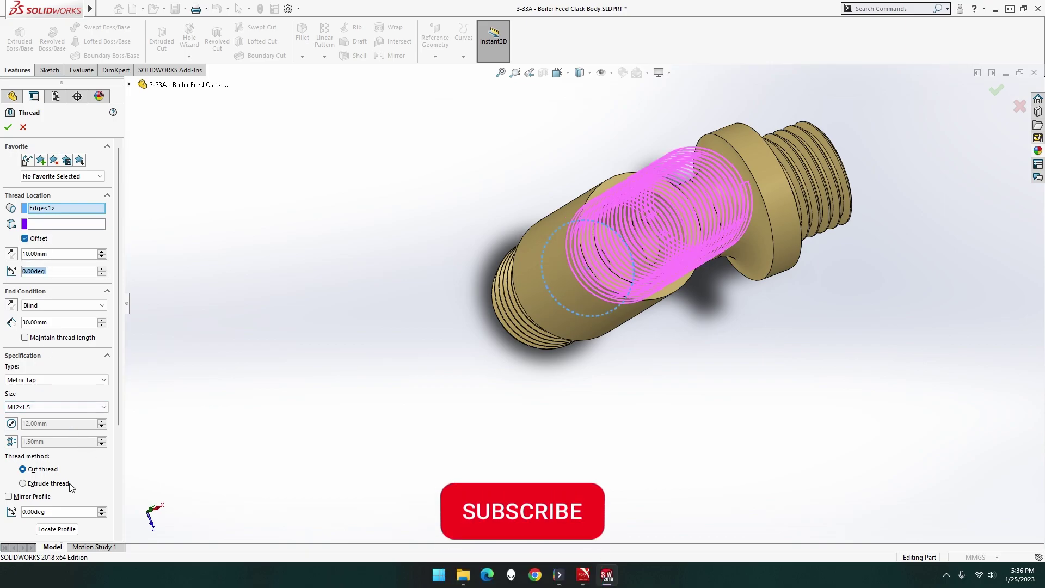
scroll(86, 471, down, 2)
scroll(84, 468, down, 1)
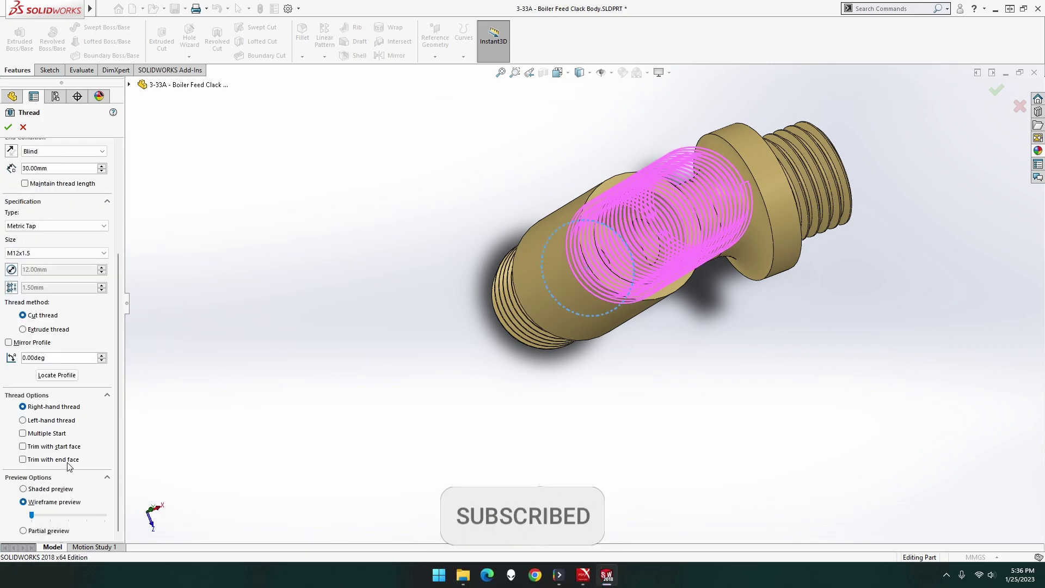
click(68, 462)
click(81, 446)
middle_drag(362, 368, 390, 352)
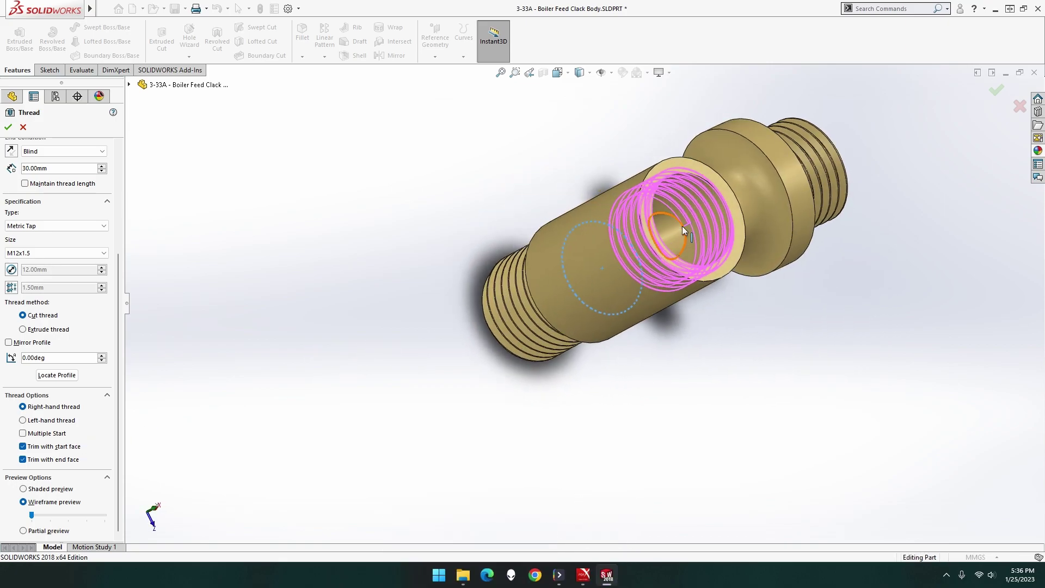
click(8, 126)
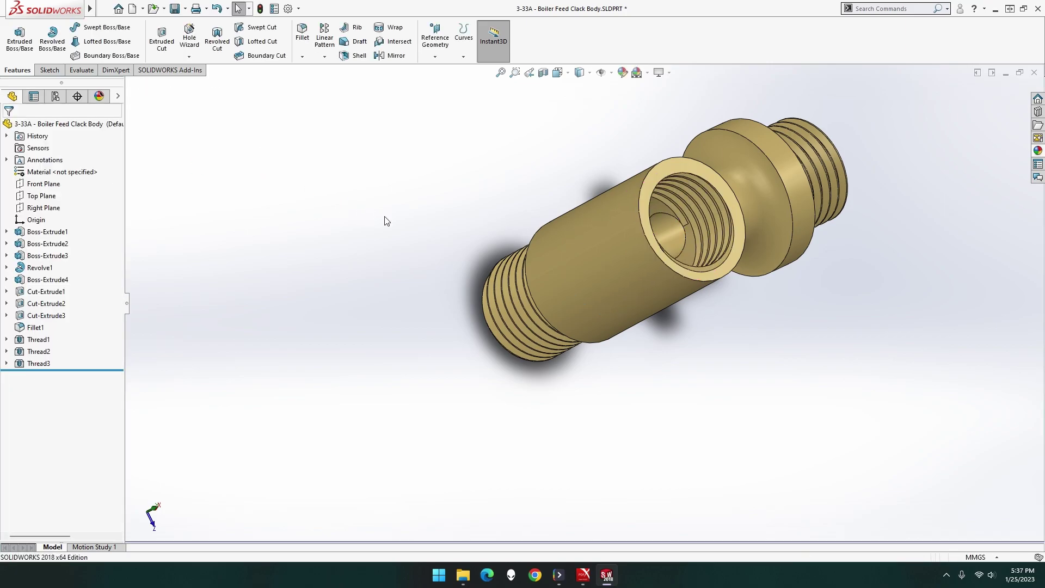
middle_drag(403, 218, 406, 310)
scroll(714, 277, down, 3)
middle_drag(715, 266, 691, 241)
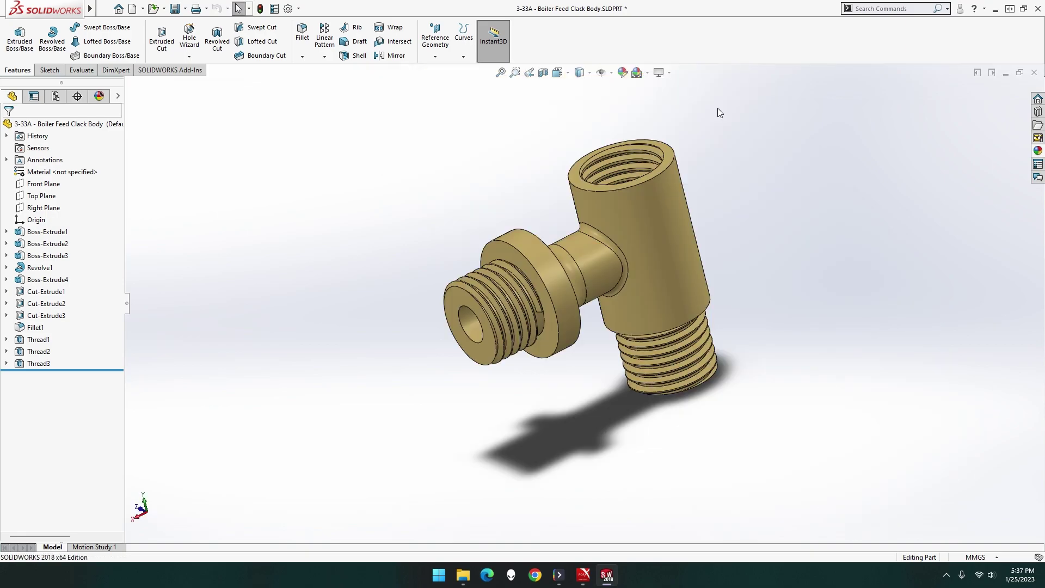
scroll(671, 268, down, 1)
scroll(634, 324, down, 2)
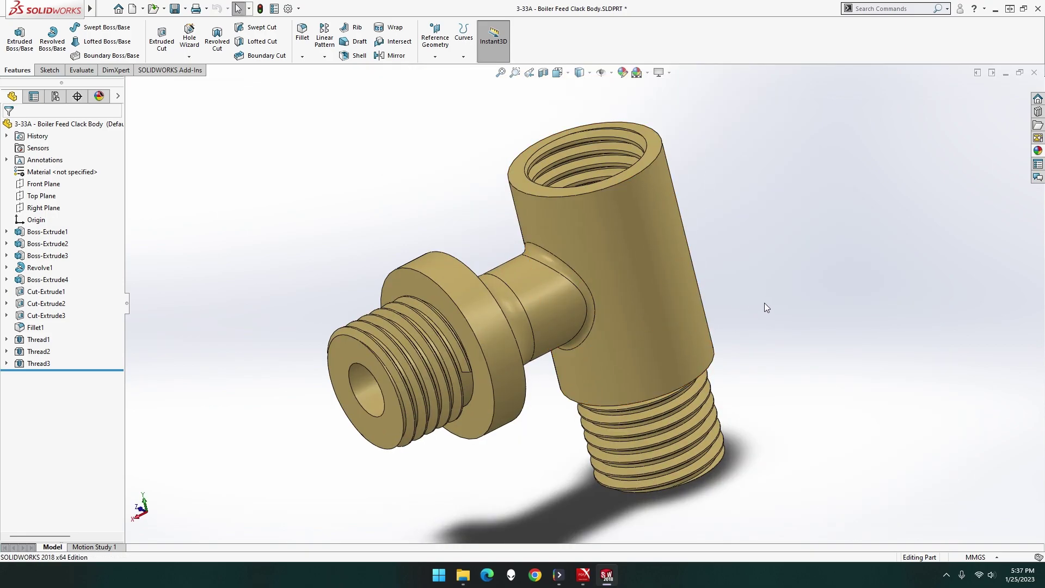